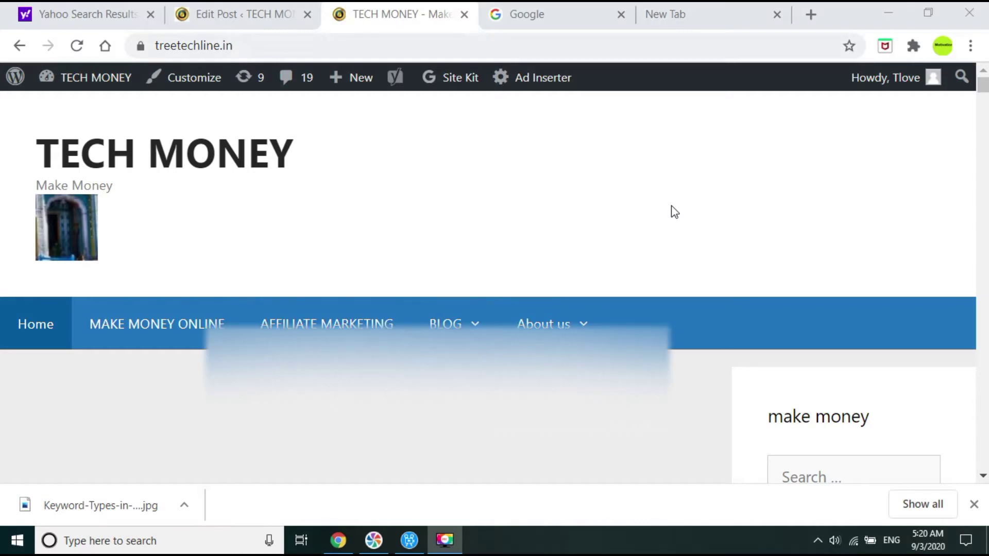
Switch to the site's admin, open the list of all posts and start a blank new post to examine its layout.
left_click(216, 15)
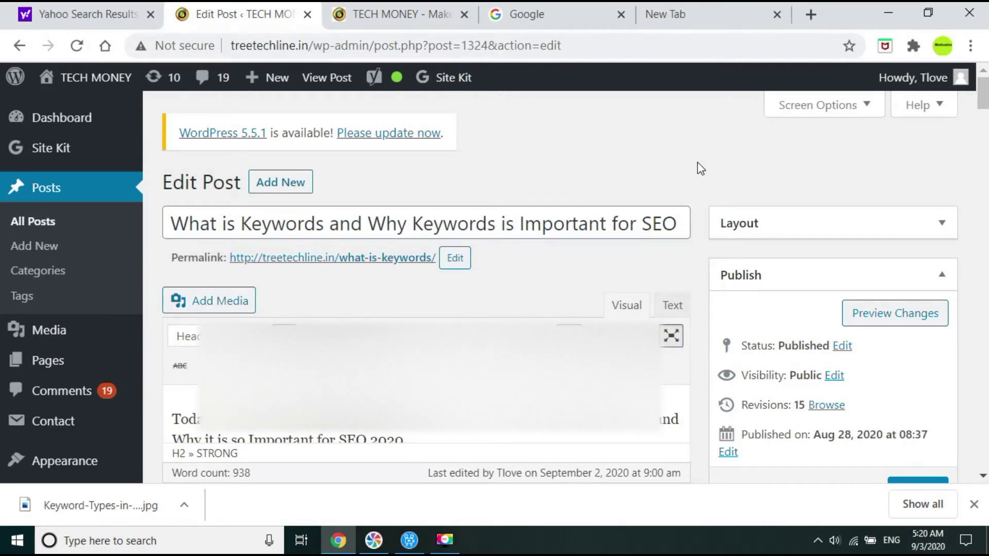
left_click(48, 226)
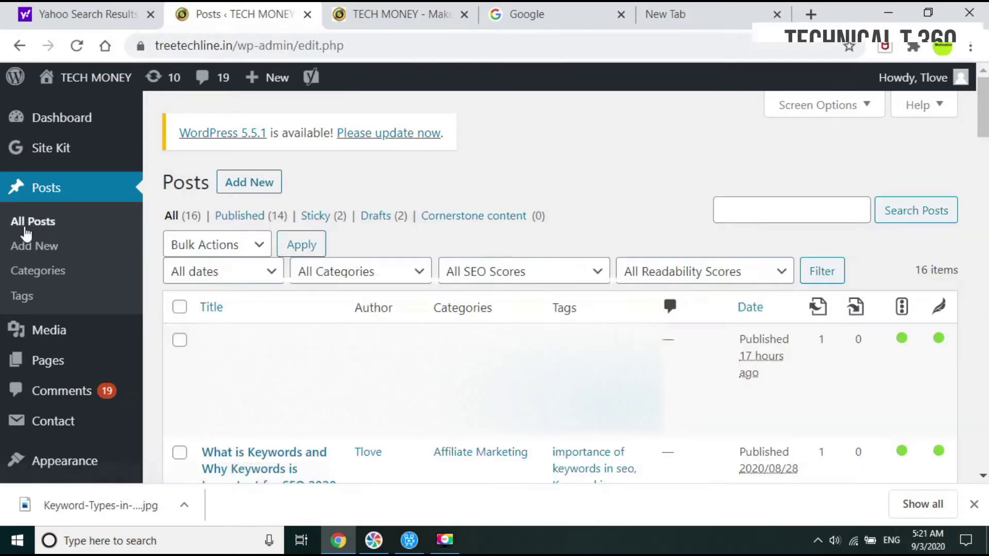
left_click(250, 189)
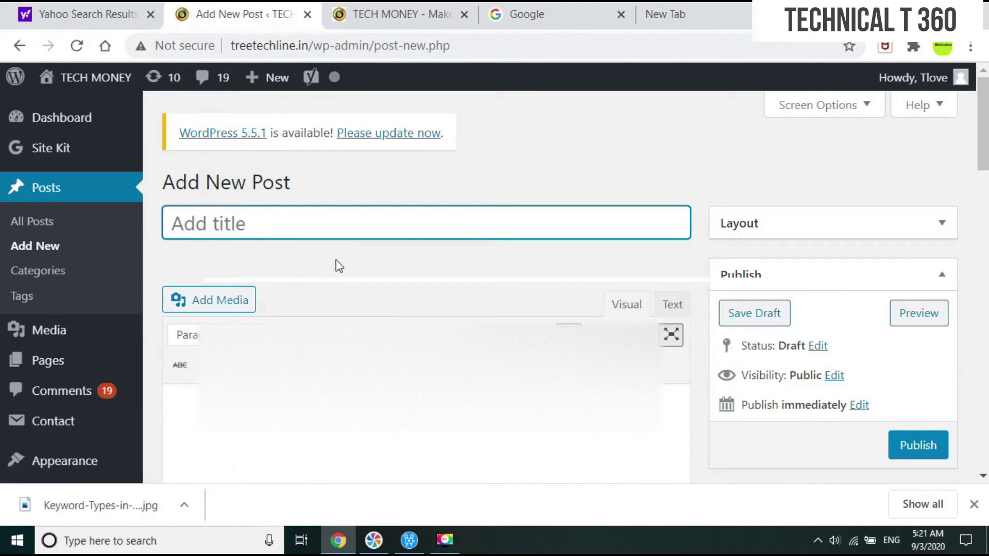
scroll(354, 261, "down", 5)
scroll(354, 267, "up", 5)
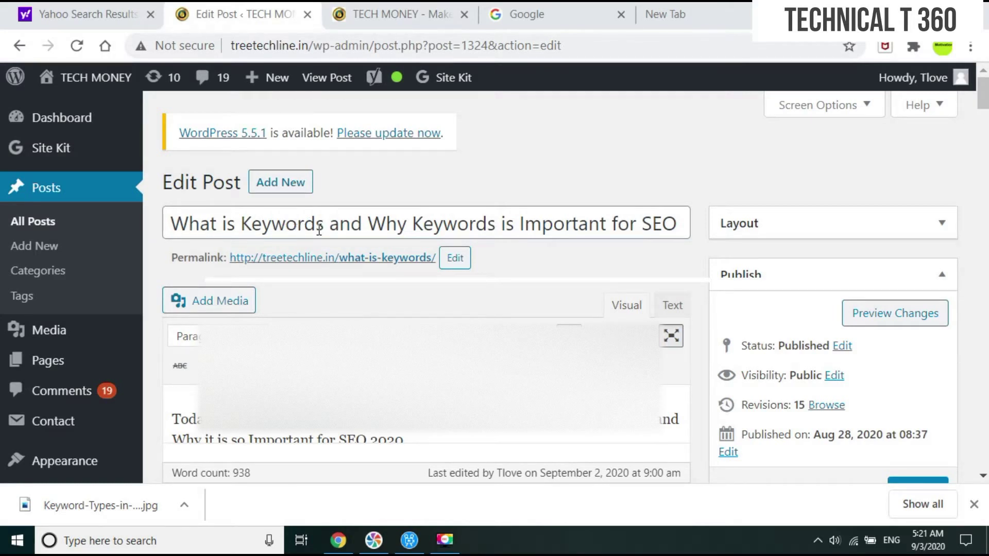
Switch to the Google page and search for "what is keywords".
left_click(569, 16)
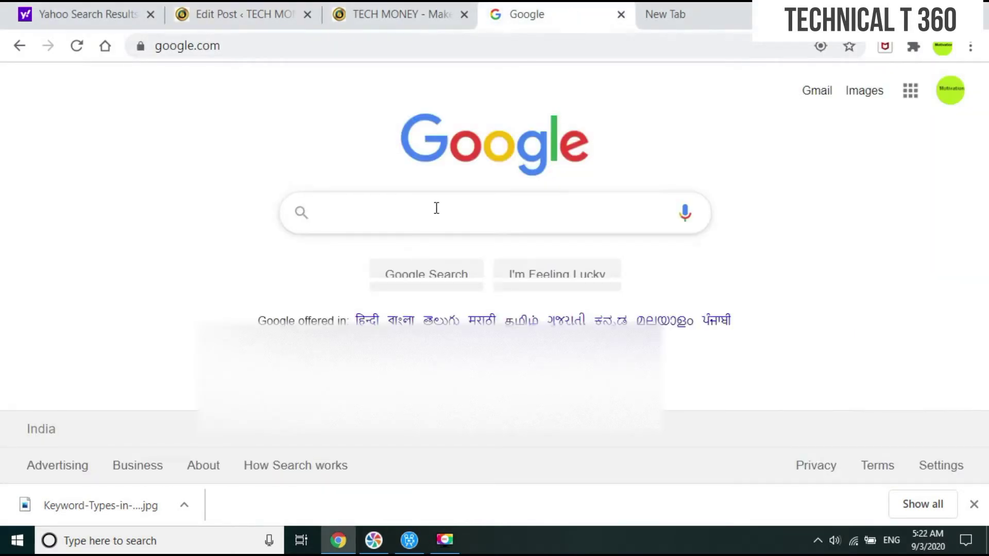
type("wha")
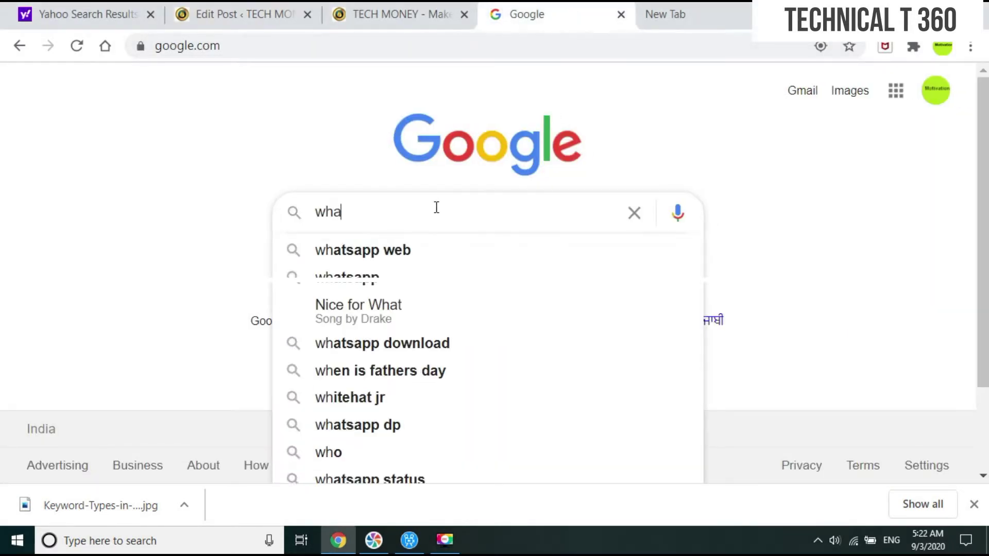
type("t is ")
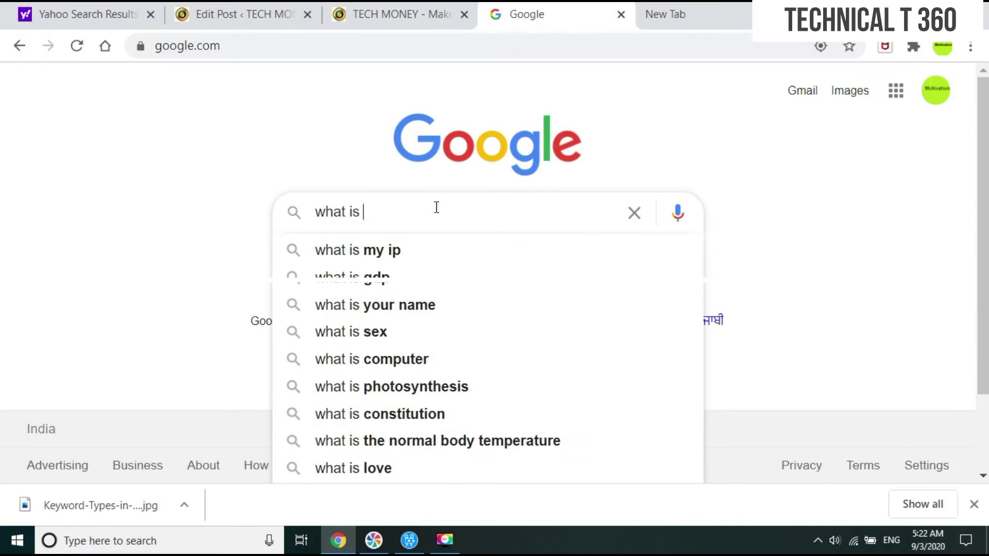
type("key")
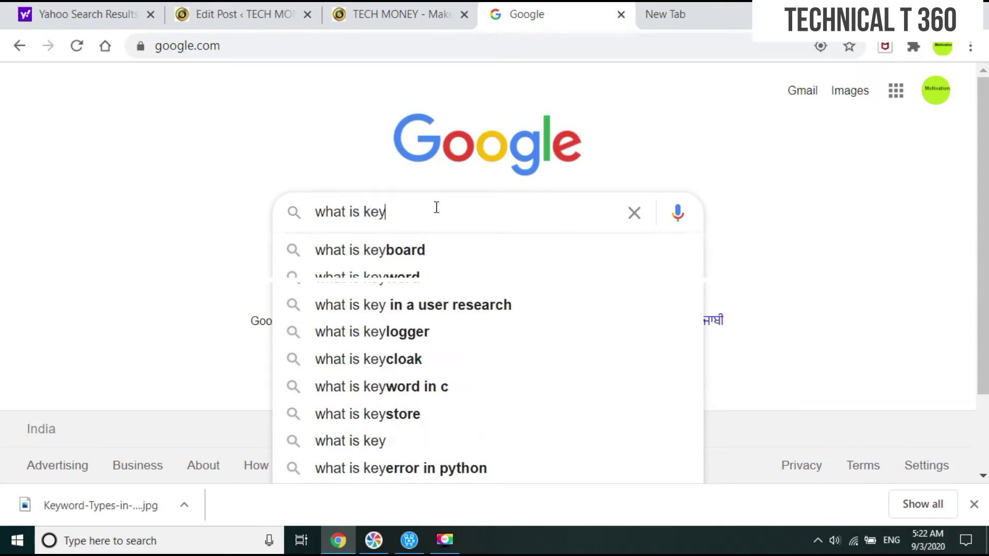
type("word")
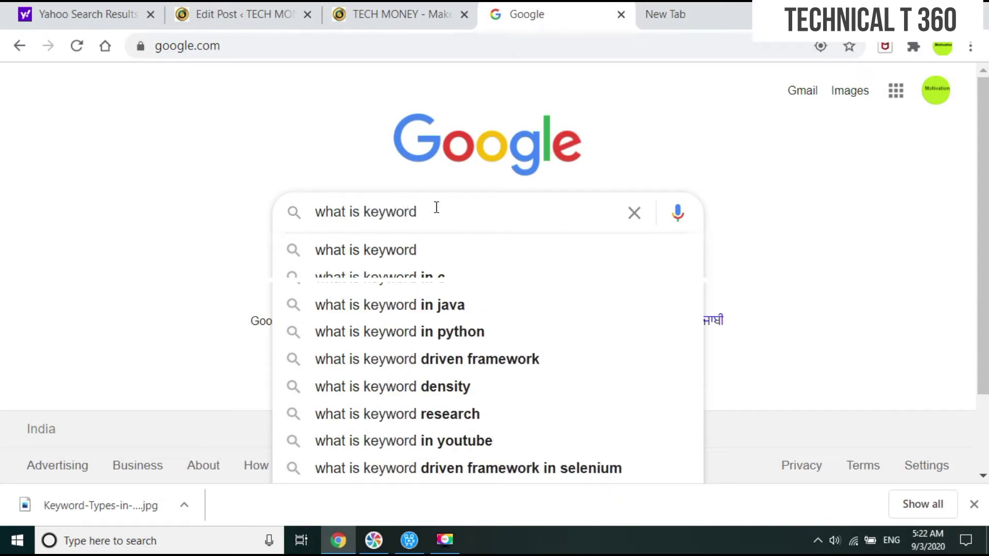
type("s")
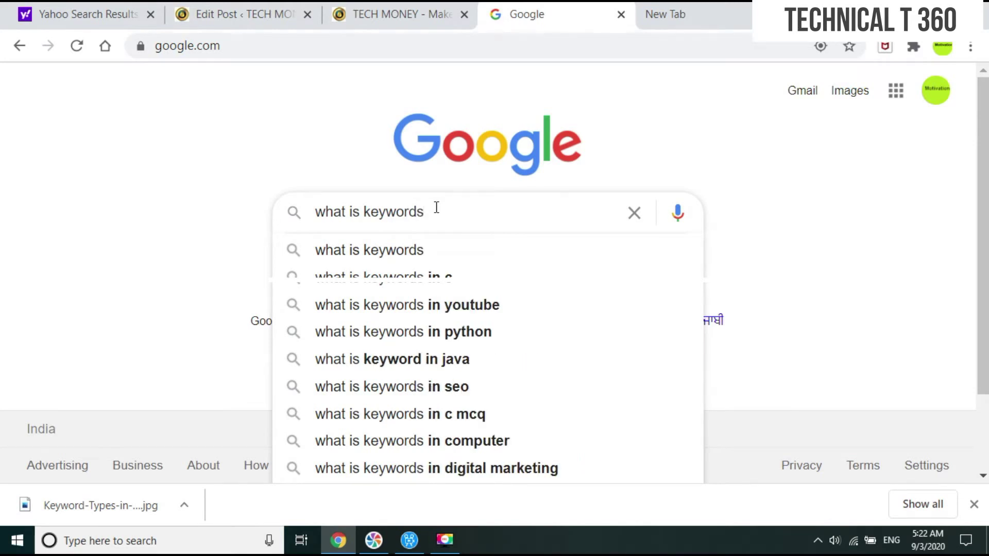
key("Return")
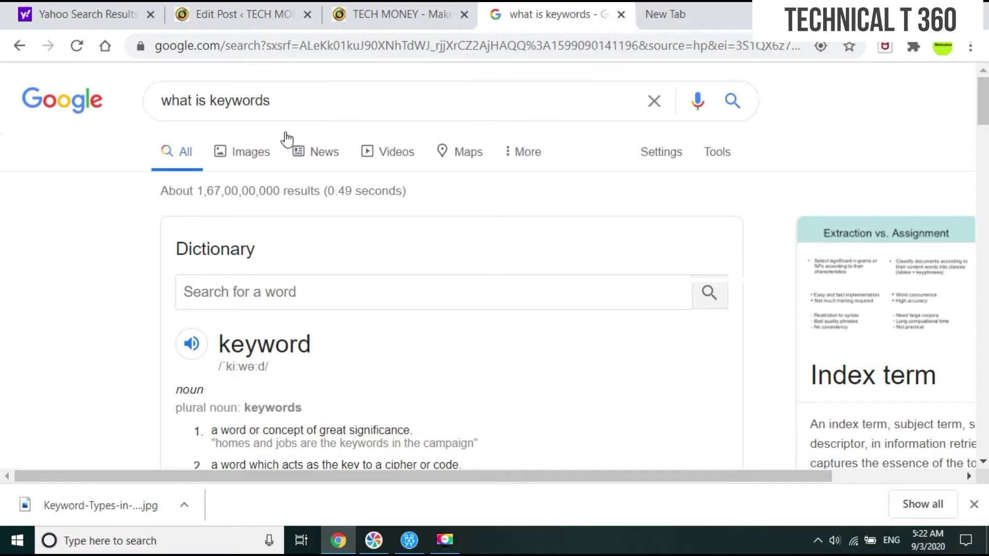
Examine the Google results for "what is keywords", including People also ask, the videos and the related searches at the end.
scroll(247, 135, "down", 15)
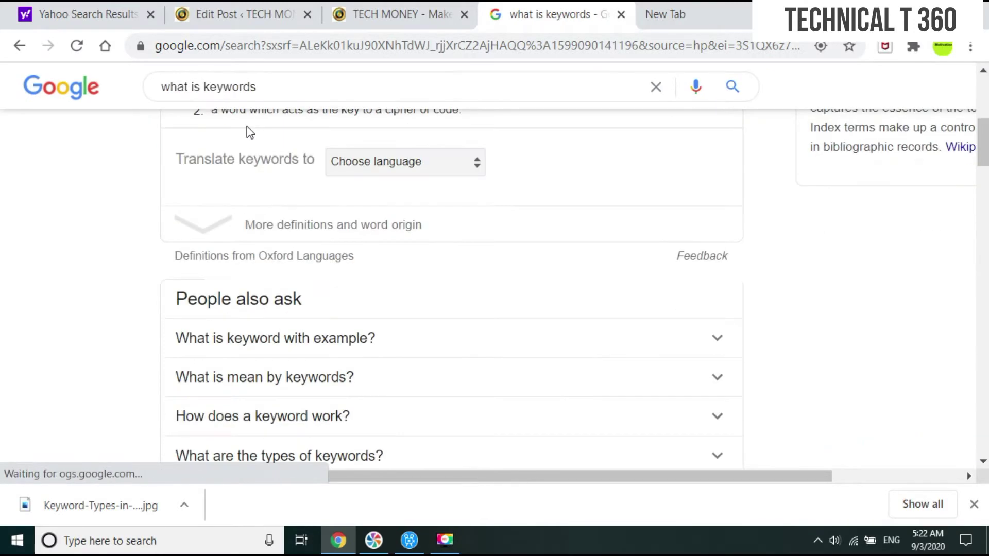
scroll(253, 232, "down", 6)
scroll(253, 254, "up", 12)
scroll(254, 254, "down", 8)
scroll(216, 247, "up", 8)
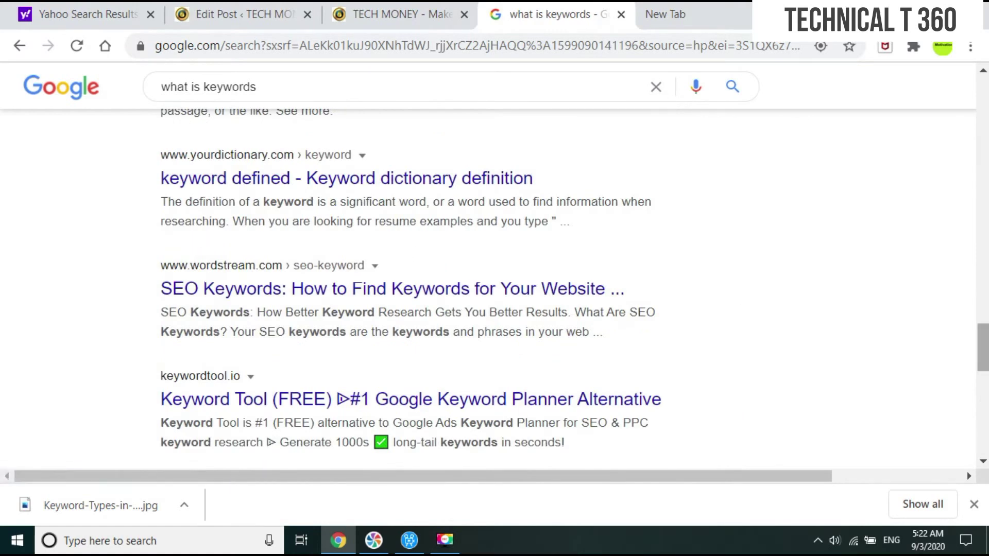
scroll(195, 240, "down", 10)
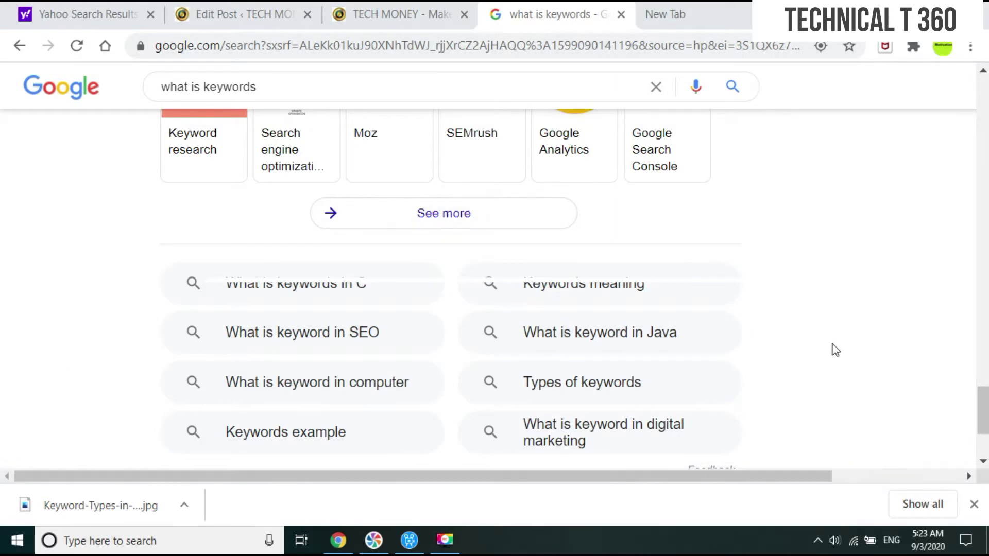
scroll(801, 222, "up", 5)
scroll(818, 295, "up", 5)
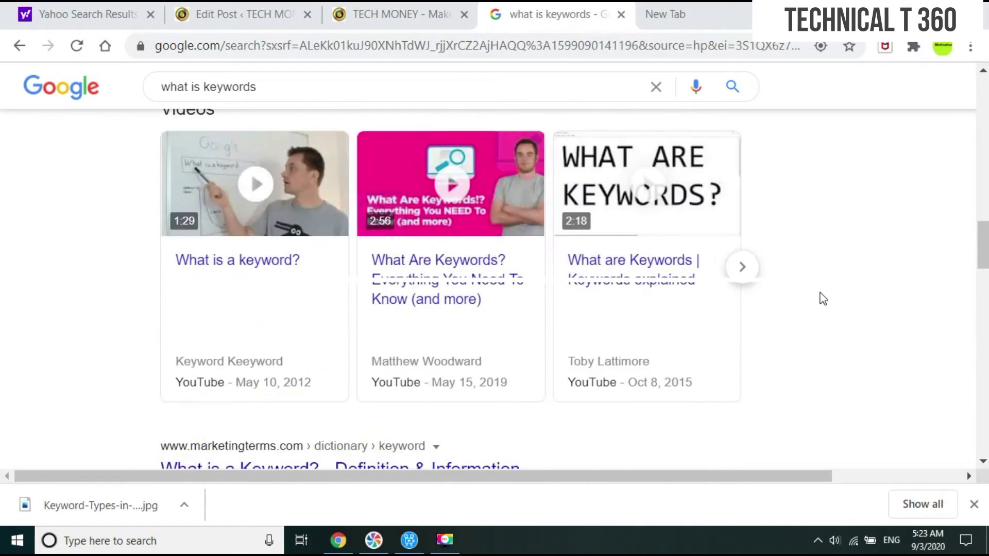
scroll(827, 297, "down", 5)
scroll(826, 292, "down", 5)
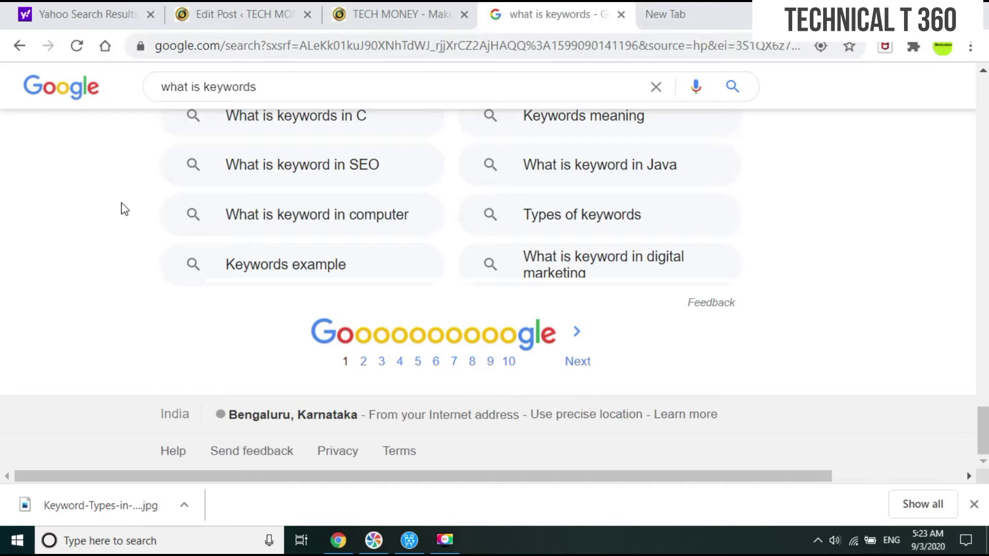
scroll(124, 208, "up", 5)
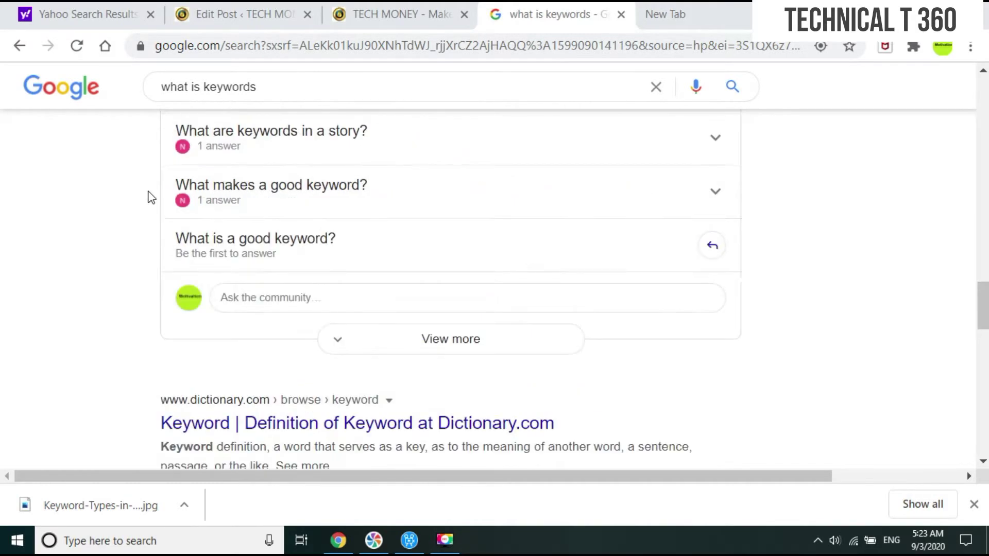
Return to the keywords post in WordPress, open its permalink slug for editing and accept it as what-is-keywords.
left_click(288, 14)
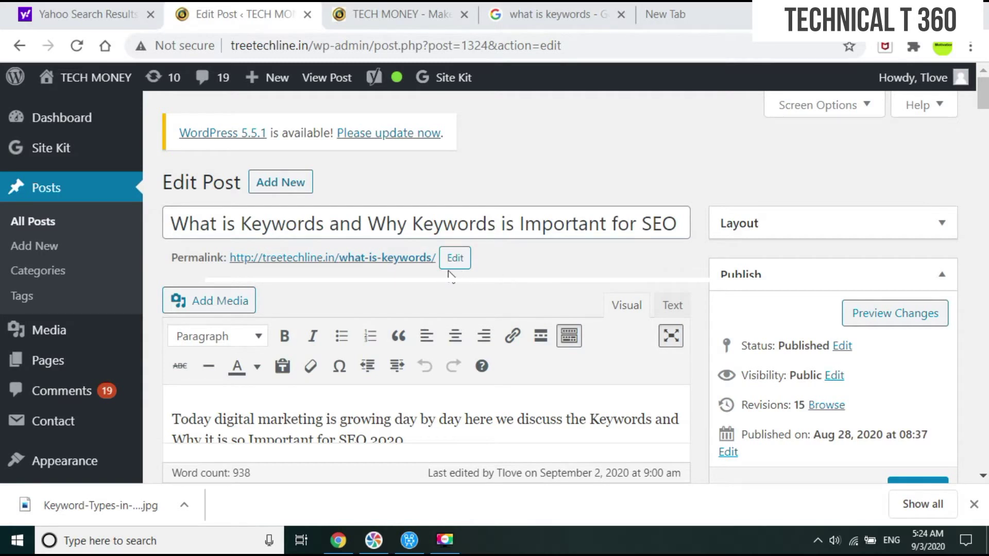
left_click(471, 271)
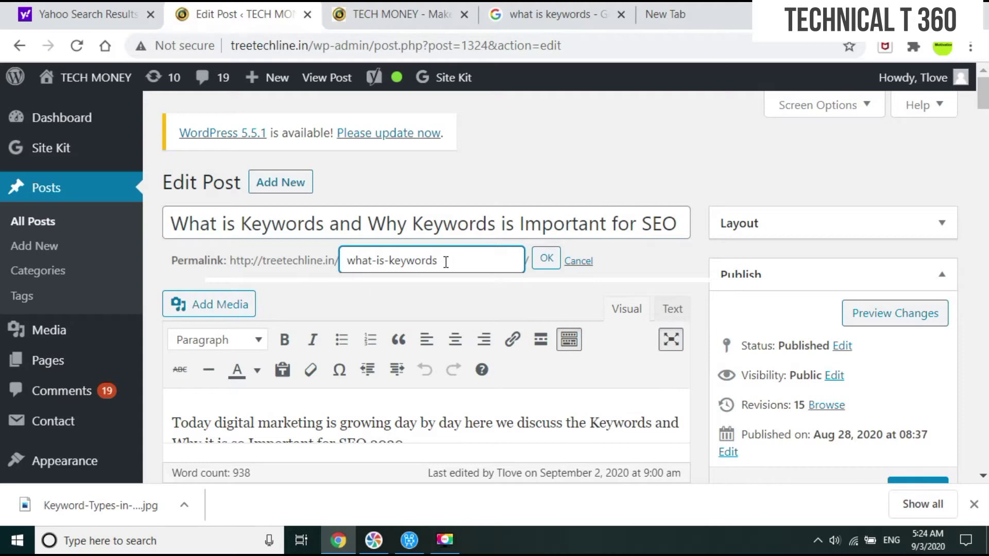
left_click(545, 260)
Examine how the post uses its keyword in the title, permalink, What is Keyword heading and paragraphs below the keyboard image.
scroll(545, 264, "down", 8)
scroll(506, 292, "up", 8)
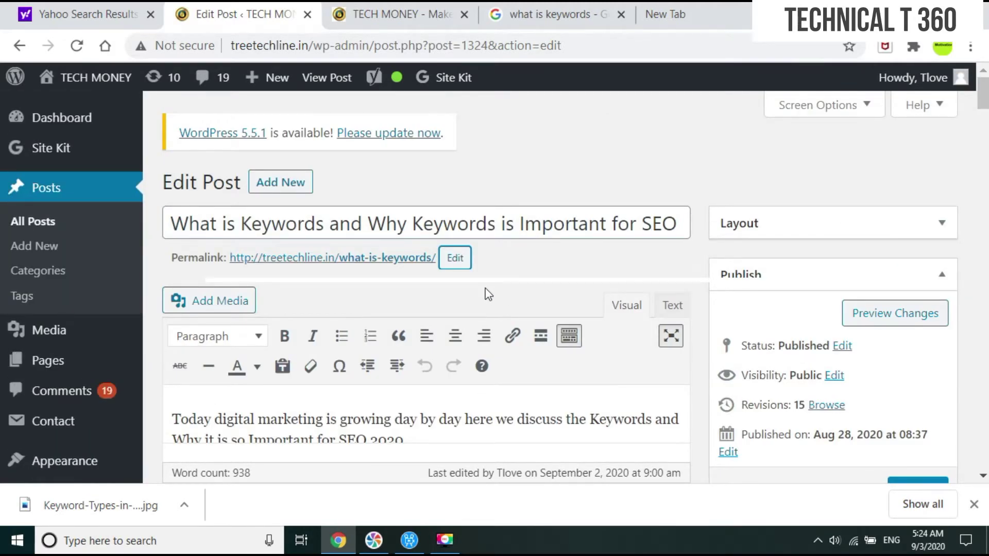
scroll(488, 295, "down", 5)
scroll(486, 294, "up", 5)
scroll(487, 291, "down", 5)
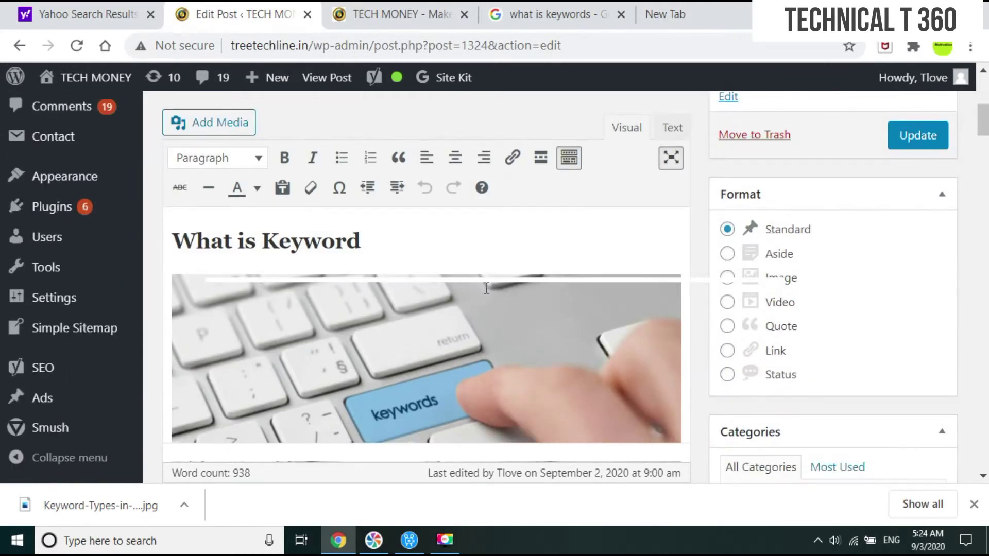
scroll(309, 293, "up", 5)
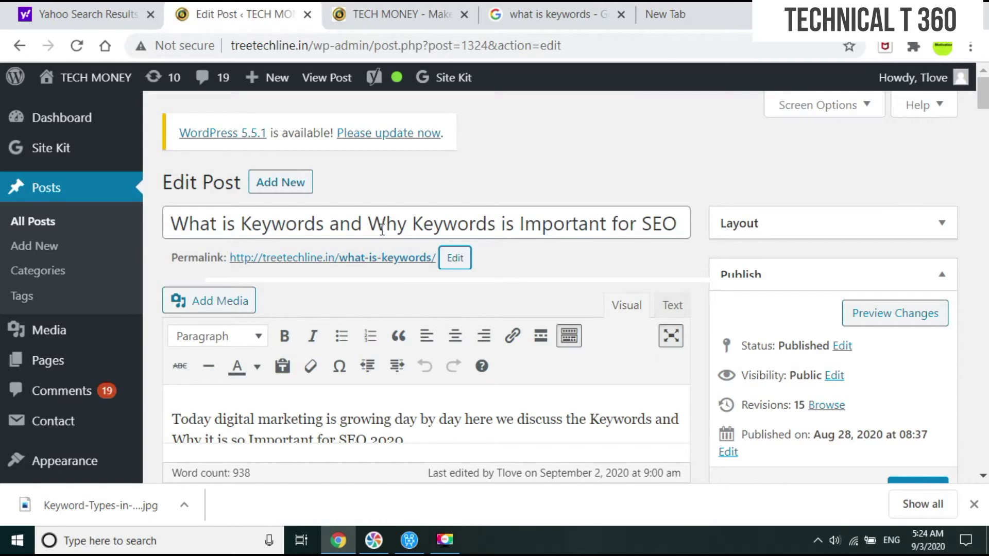
scroll(382, 230, "down", 3)
scroll(377, 236, "up", 3)
scroll(376, 272, "down", 3)
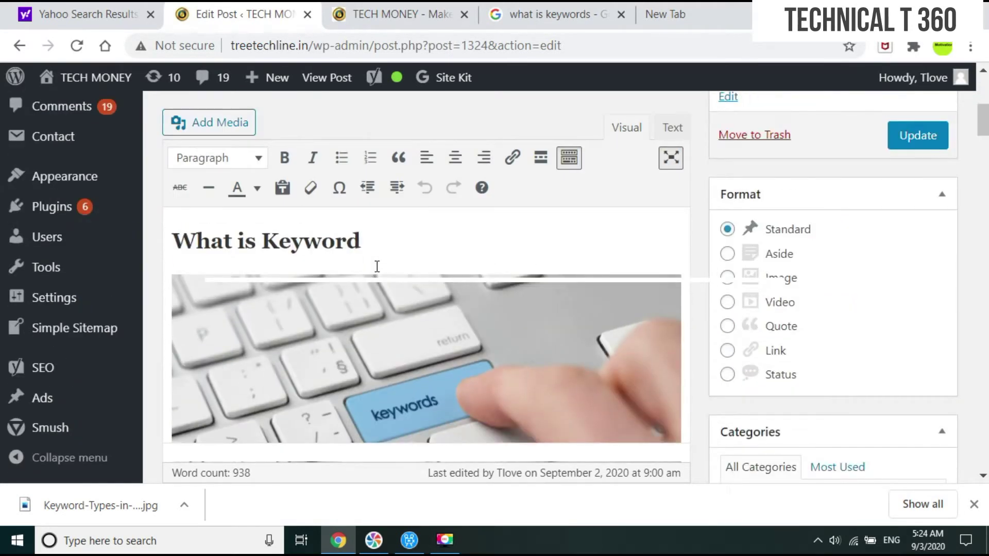
scroll(240, 252, "down", 3)
scroll(256, 256, "up", 3)
scroll(530, 248, "up", 5)
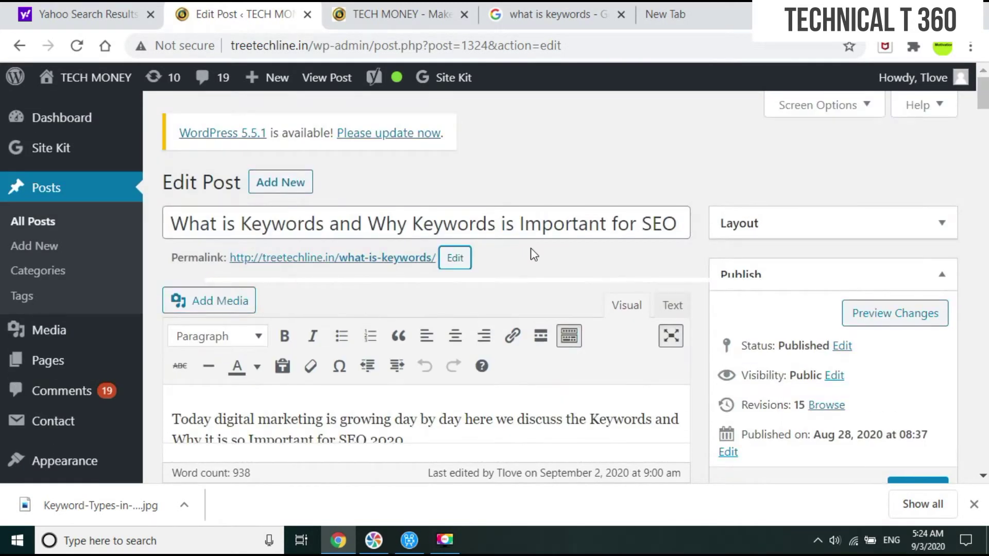
scroll(531, 248, "down", 6)
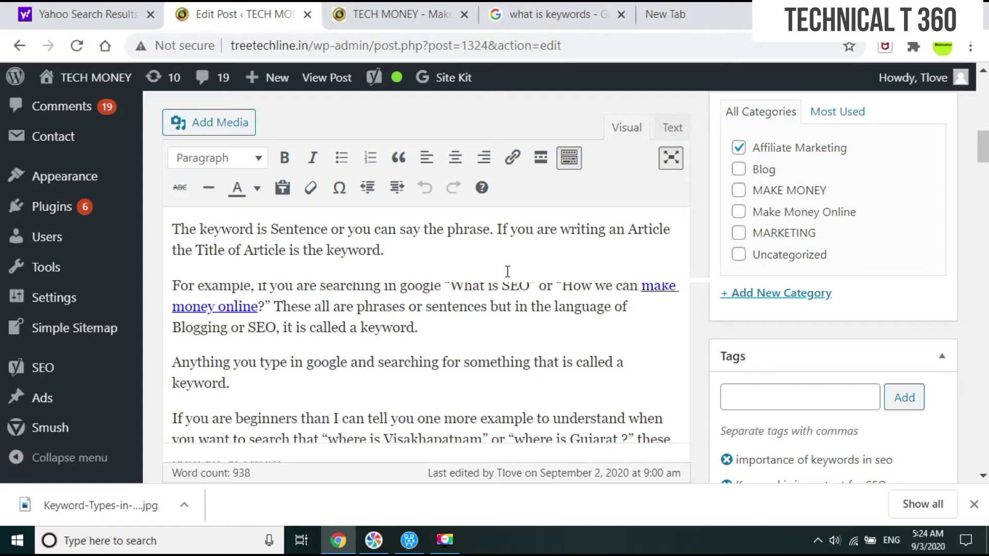
scroll(507, 271, "up", 5)
scroll(508, 271, "down", 5)
key("Home")
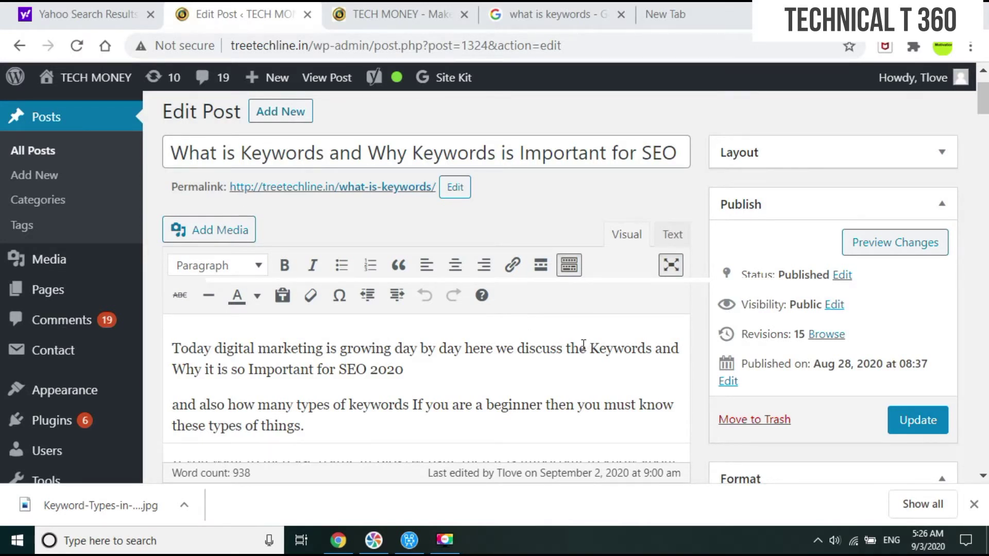
Highlight the word Keywords in the post's opening sentence and the bold phrase What is keywords at the end of the introduction.
left_click_drag(589, 348, 650, 349)
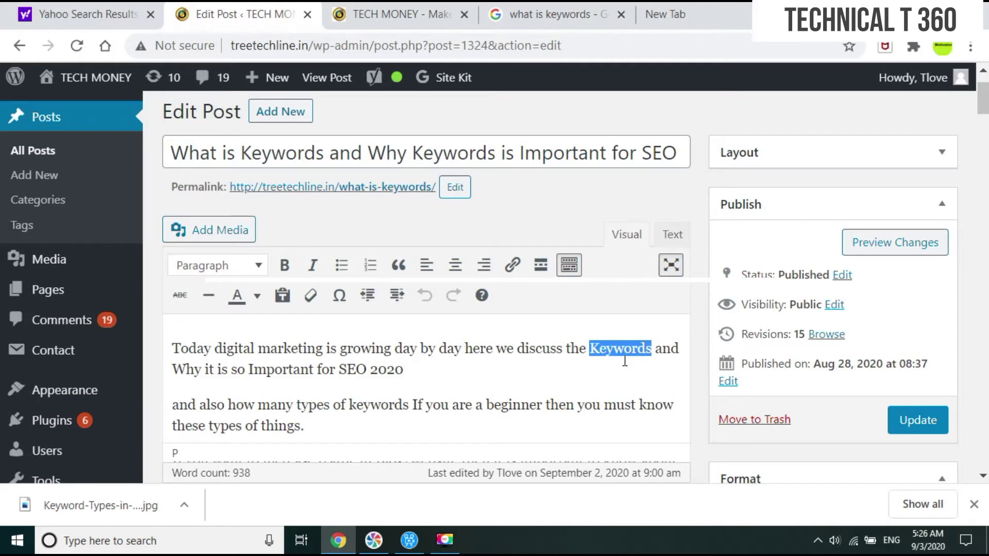
left_click(579, 369)
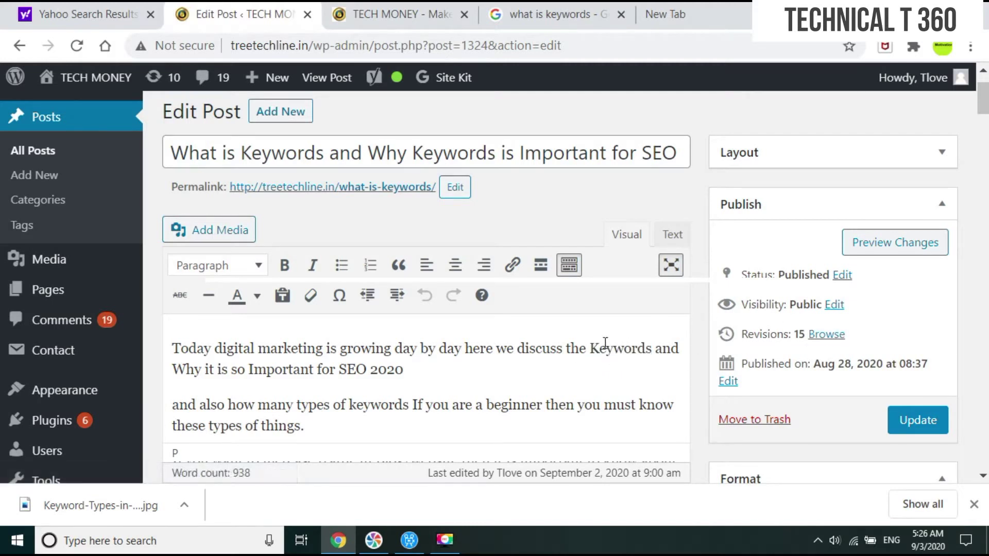
left_click(983, 475)
left_click(983, 475)
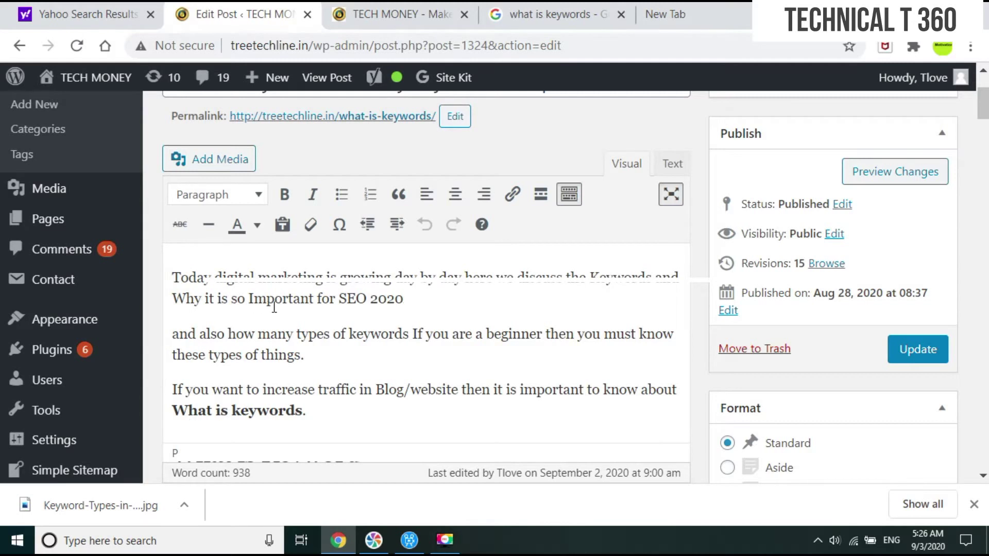
double_click(587, 275)
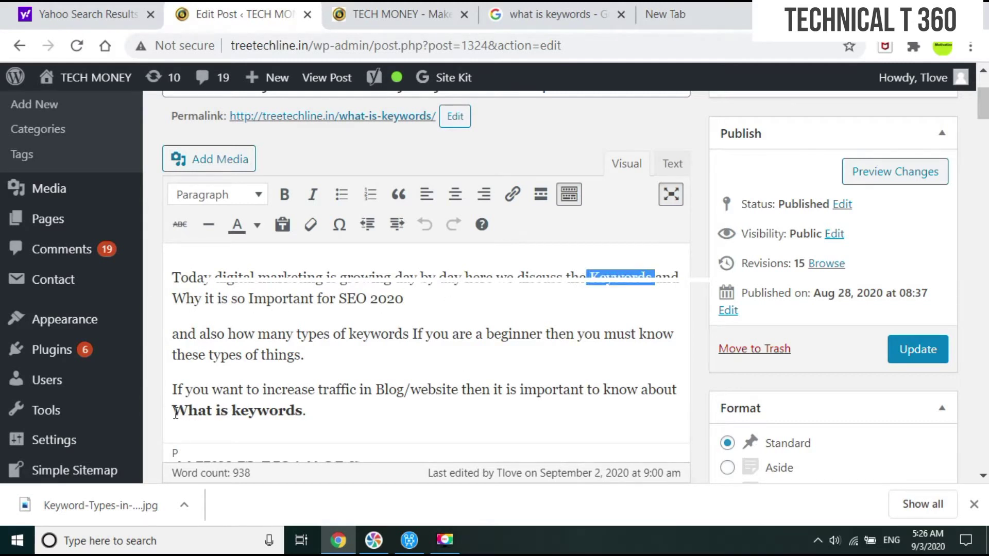
left_click(225, 411)
left_click_drag(309, 410, 177, 411)
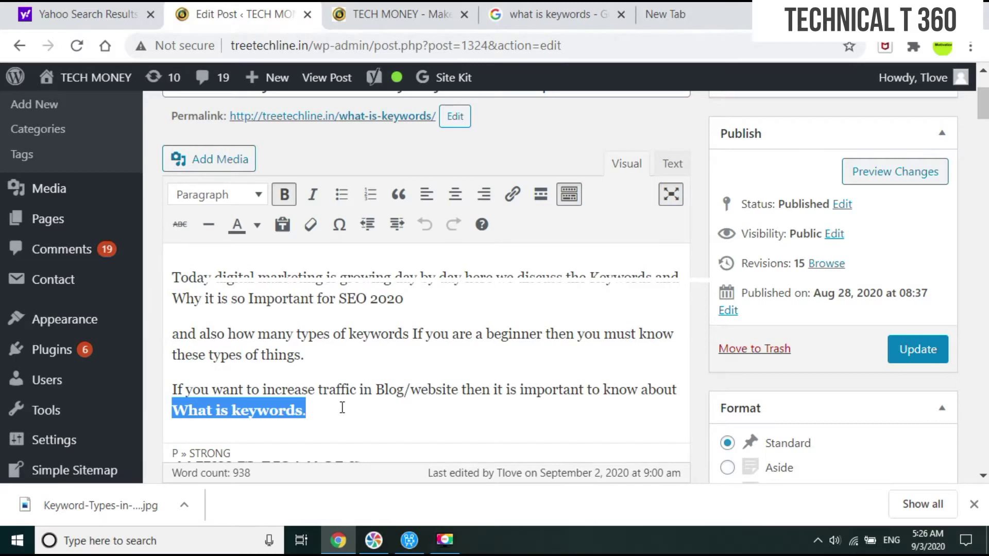
Examine the keyword examples in the post's body text below the introduction and the keyboard image.
scroll(346, 407, "down", 5)
scroll(356, 363, "up", 5)
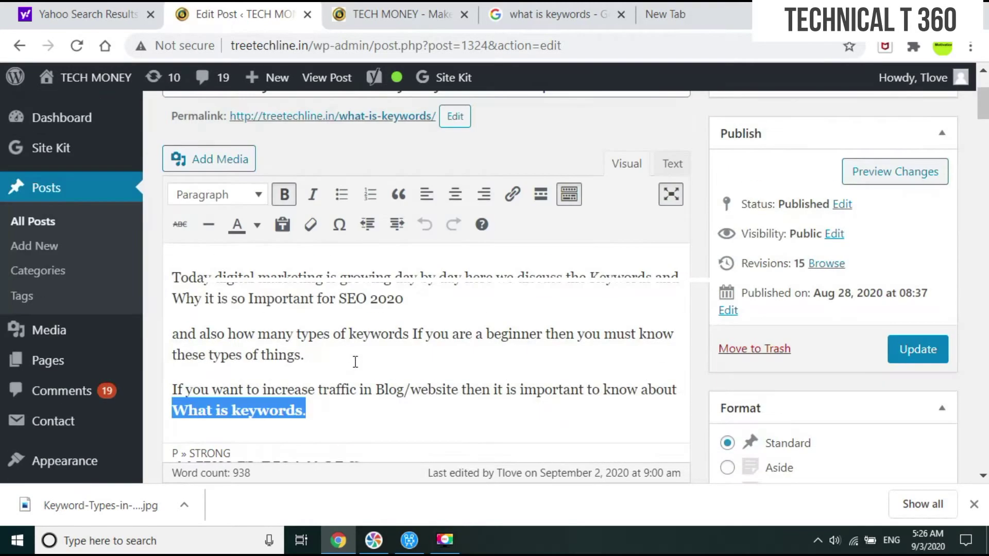
scroll(356, 362, "down", 5)
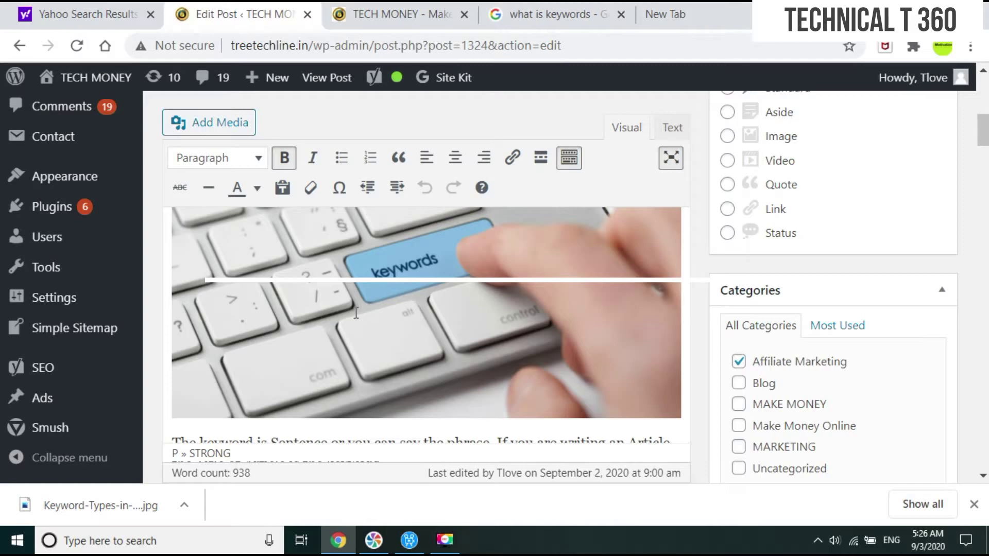
scroll(355, 313, "down", 8)
scroll(283, 298, "up", 7)
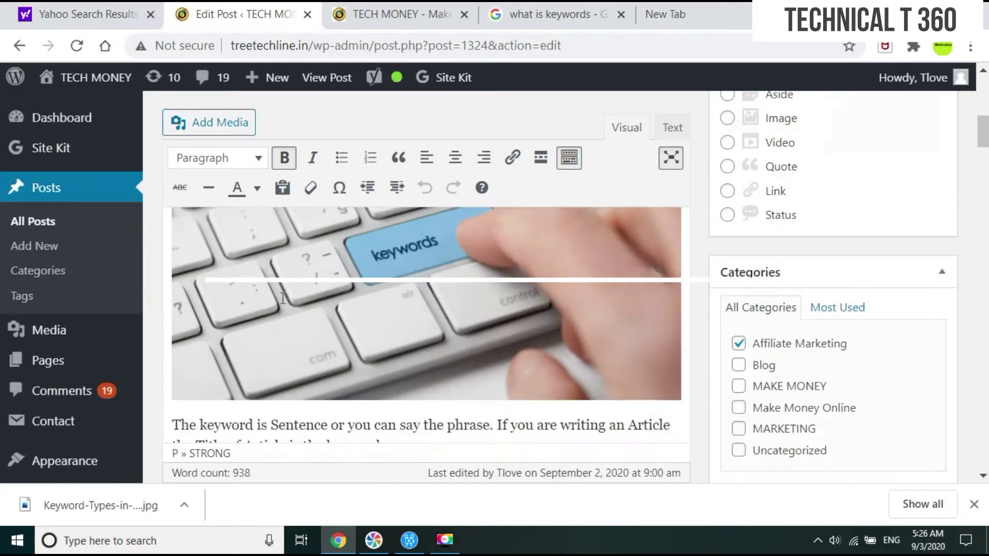
scroll(282, 298, "down", 6)
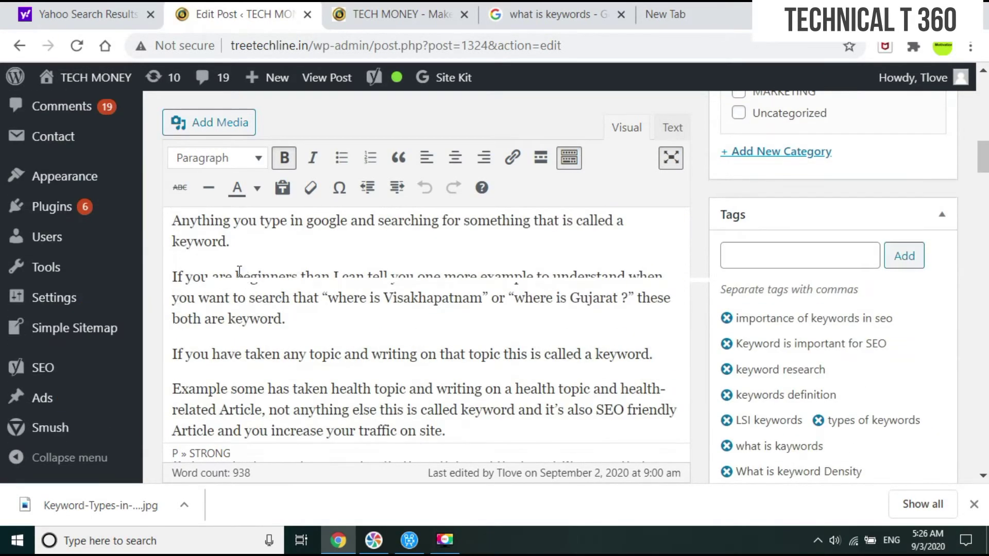
Highlight the heading Why Keyword is important for SEO in the post's body.
scroll(240, 272, "down", 6)
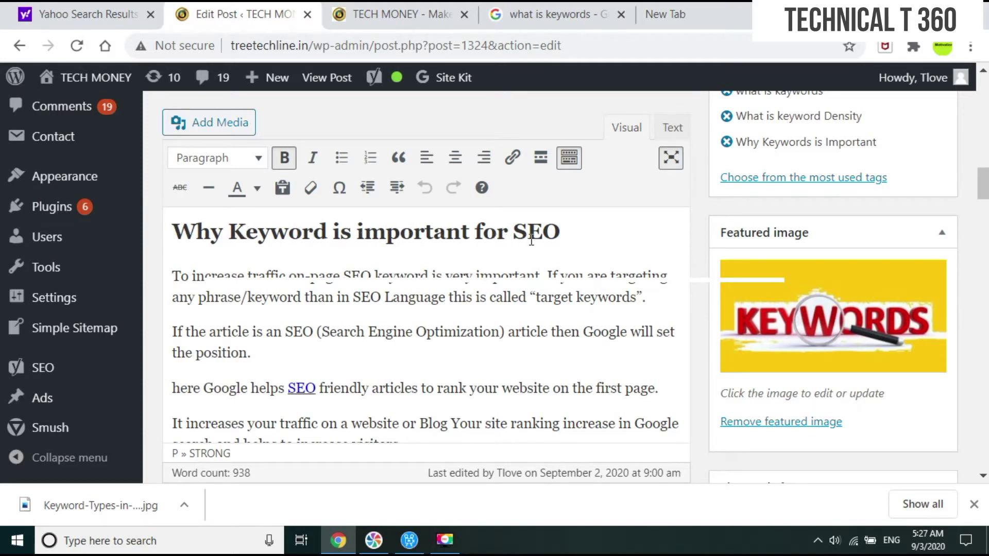
left_click_drag(591, 235, 173, 236)
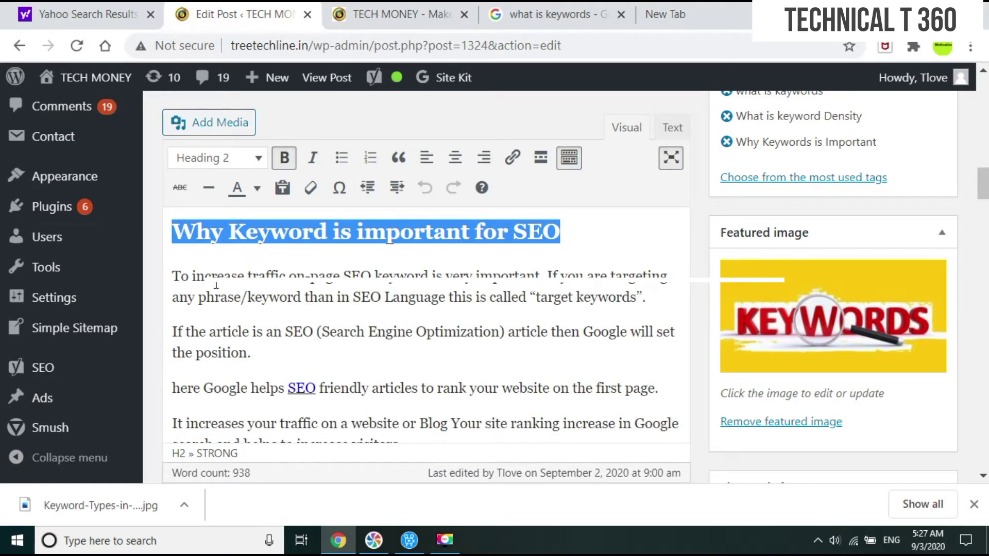
Examine the post's sections on keyword importance, page ranking, short and long tail keywords, keyword placement and LSI keywords.
scroll(226, 273, "down", 5)
scroll(227, 273, "up", 5)
scroll(223, 270, "down", 10)
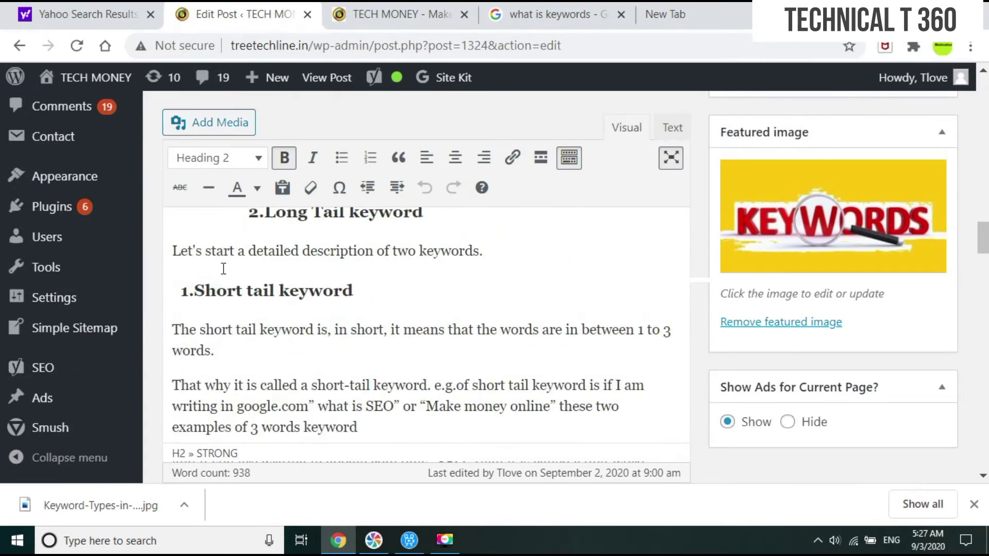
scroll(223, 268, "up", 5)
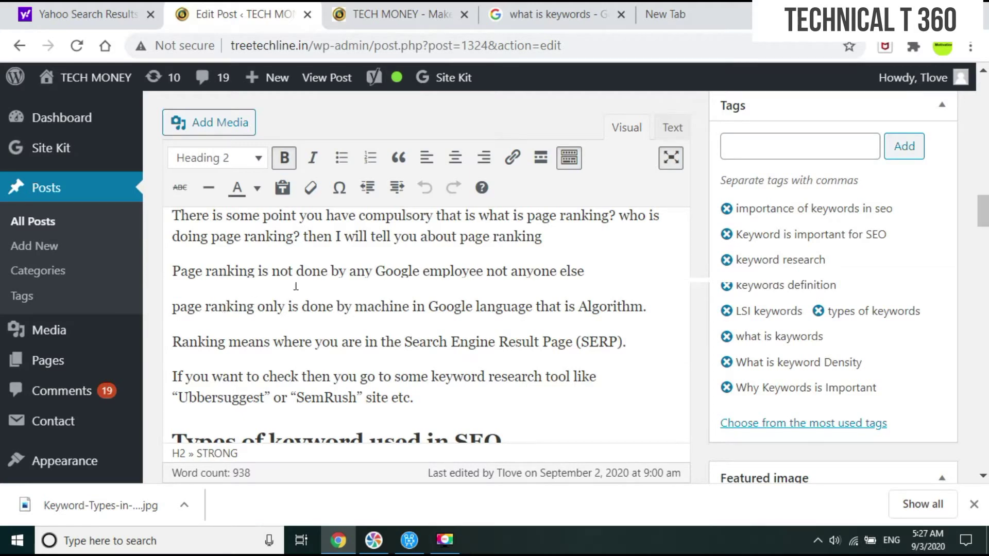
scroll(301, 276, "up", 6)
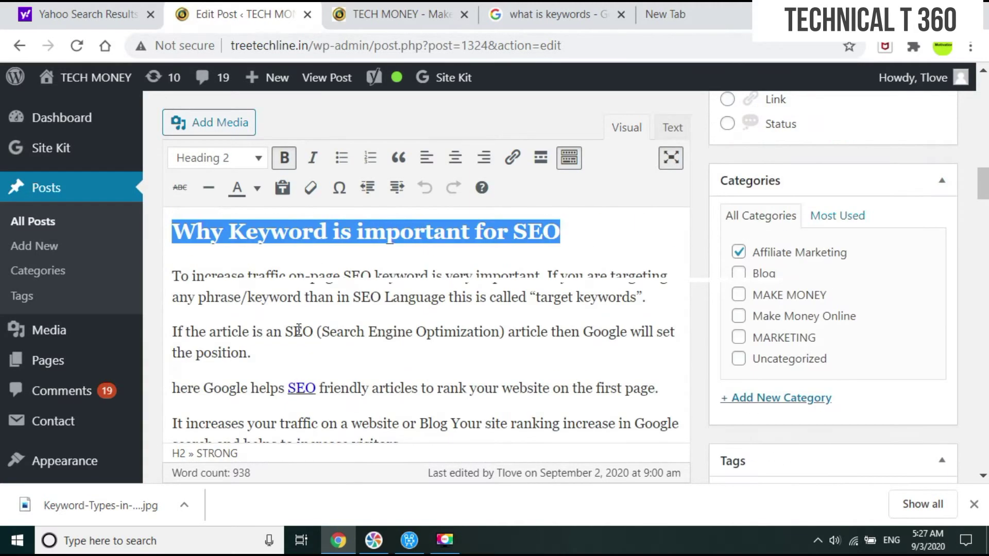
scroll(338, 323, "down", 10)
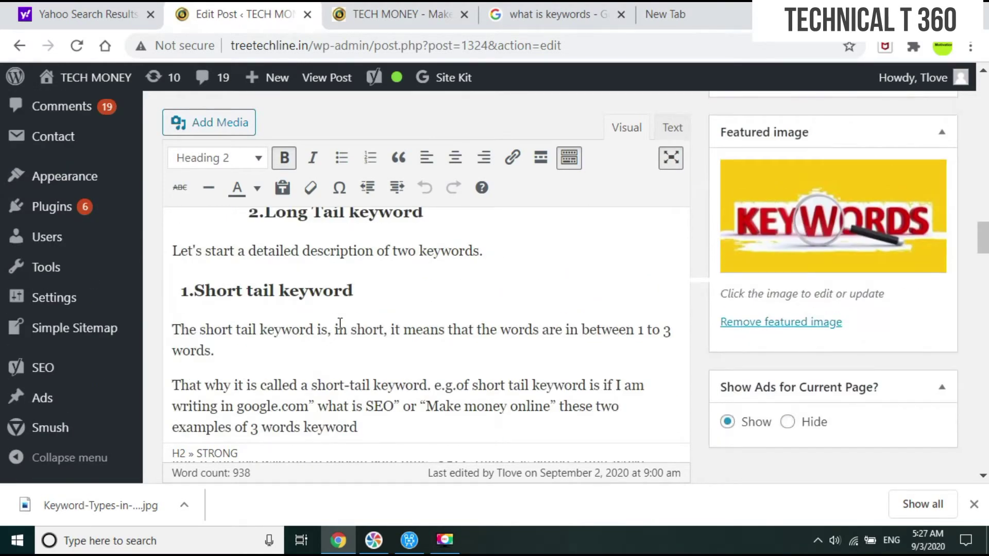
scroll(340, 323, "down", 20)
scroll(340, 323, "up", 12)
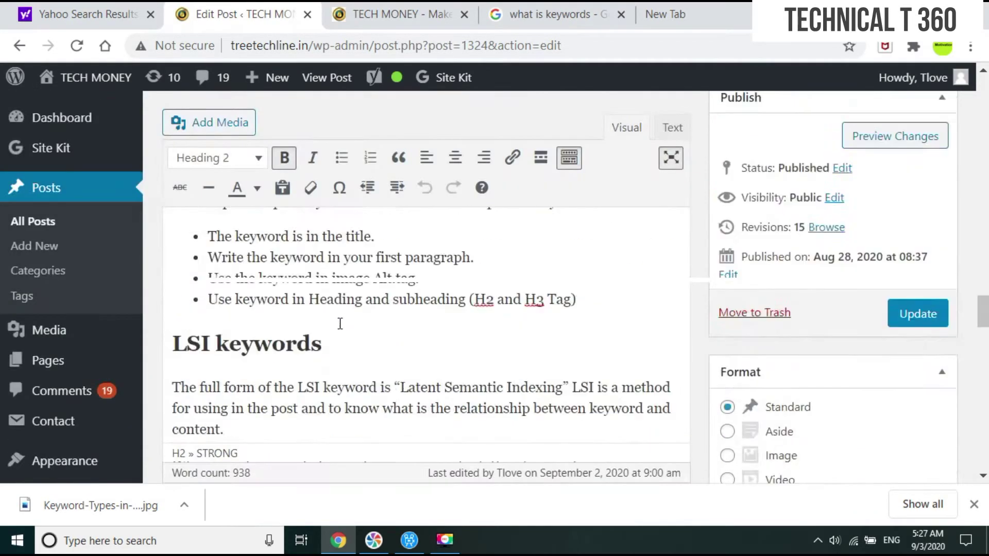
scroll(340, 324, "up", 12)
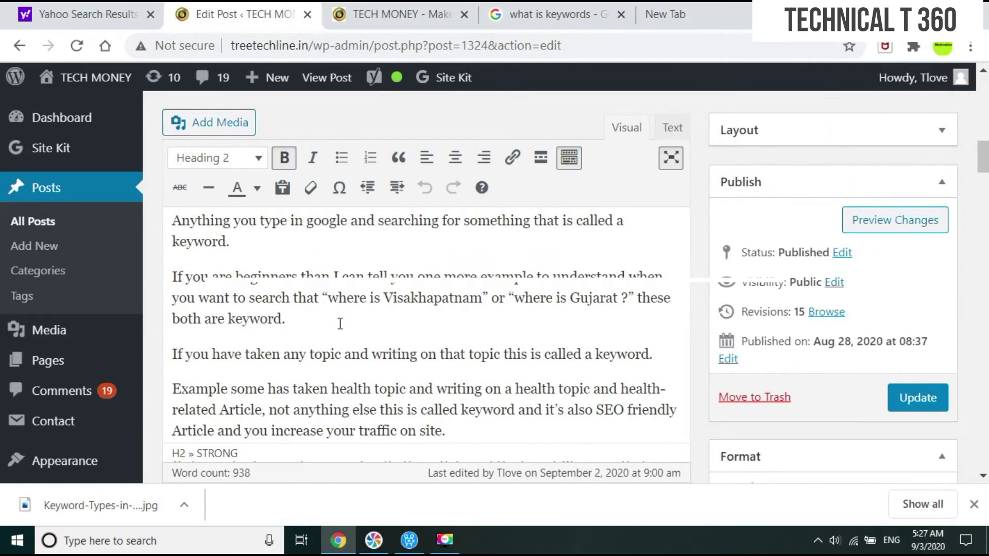
scroll(340, 323, "down", 5)
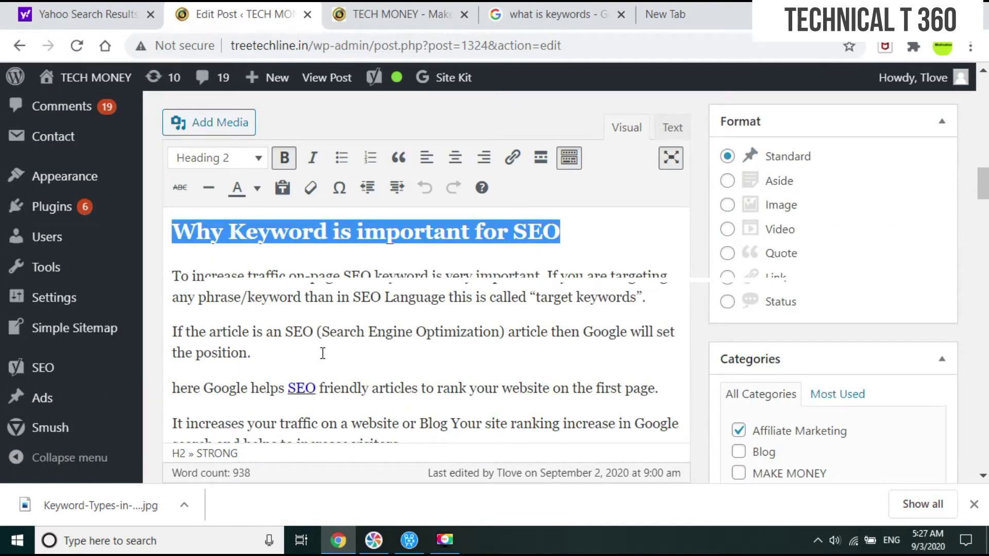
Check the link on the word SEO and select the word article after Search Engine Optimization in the paragraph above.
left_click(303, 388)
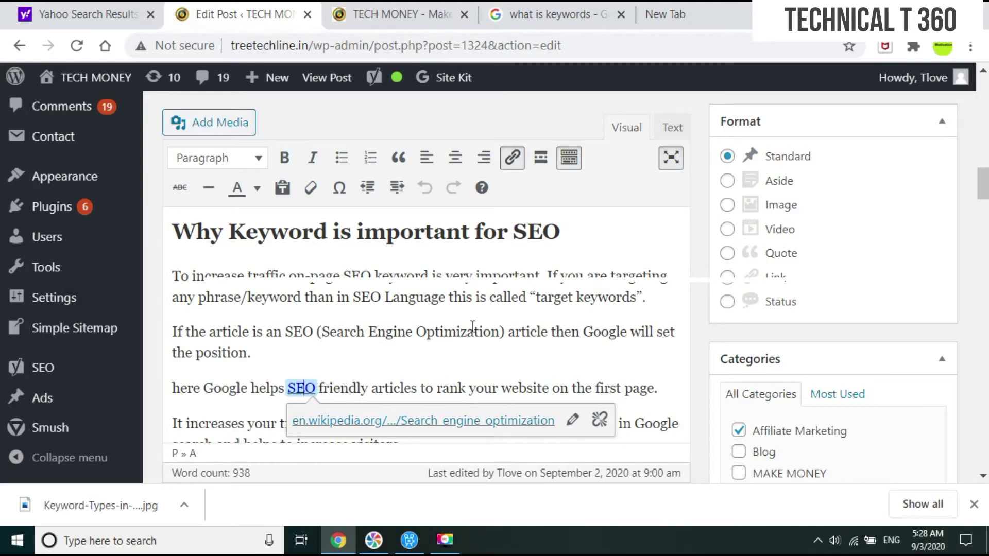
left_click(500, 331)
left_click_drag(508, 332, 551, 331)
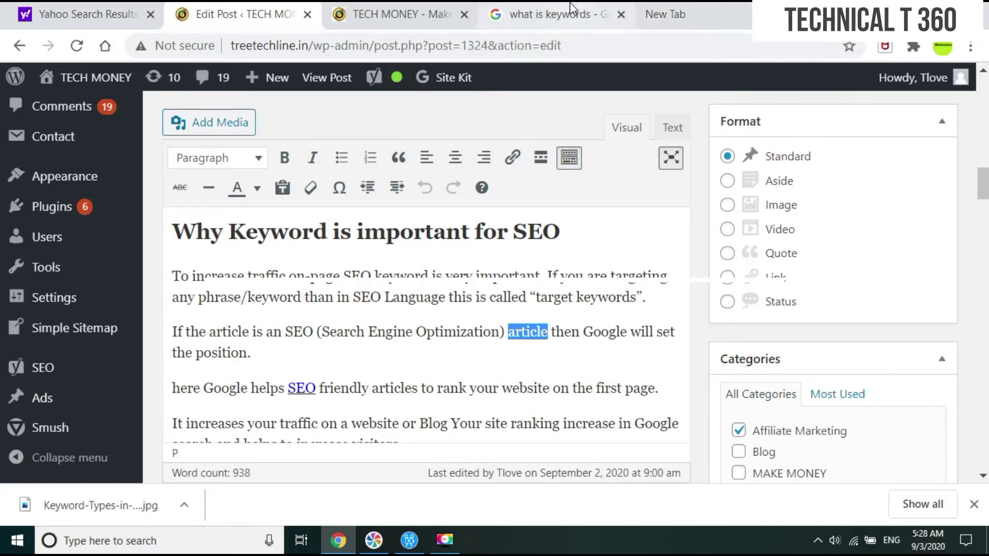
Search Google for article in place of the earlier what is keywords query.
left_click(554, 13)
scroll(463, 103, "up", 10)
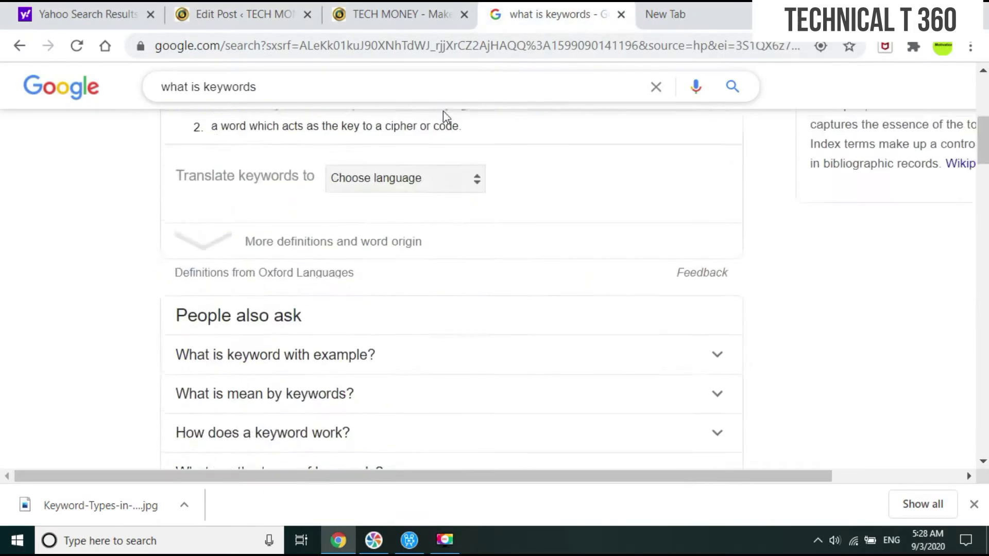
left_click(325, 110)
key("ctrl+a")
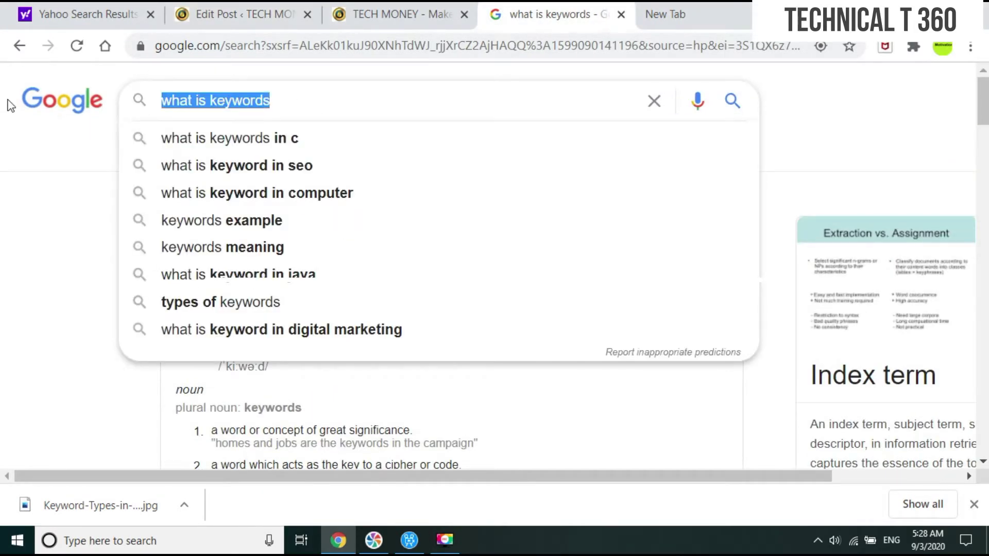
type("arti")
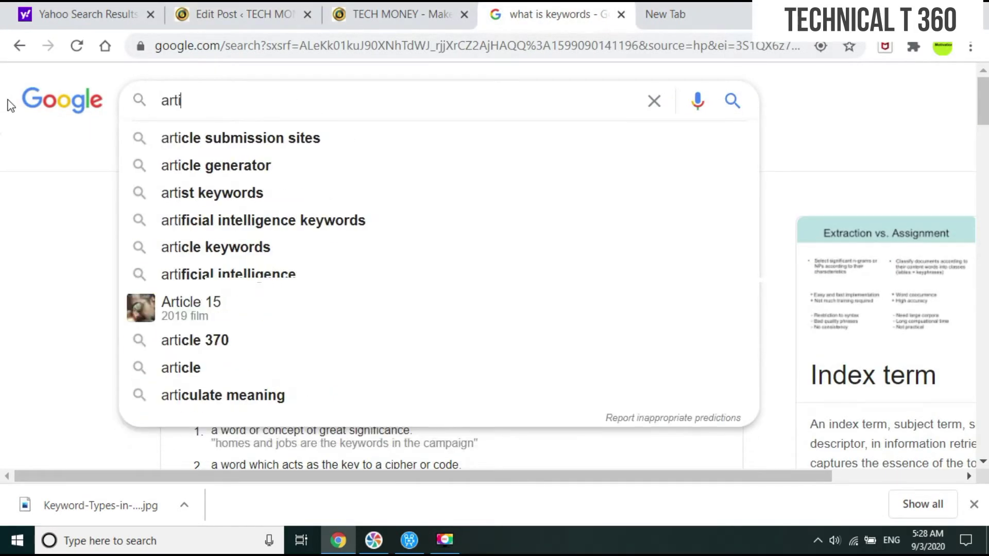
type("cle")
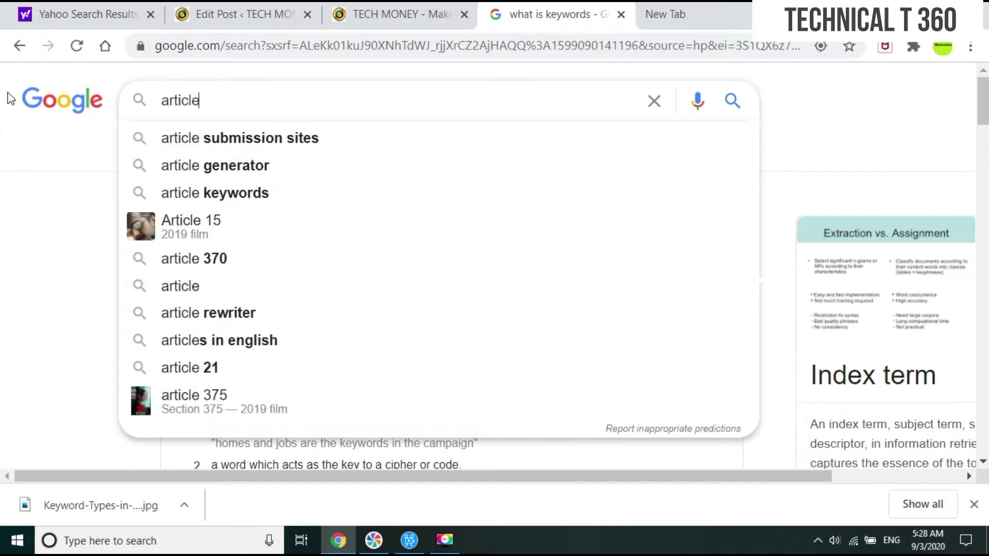
key("Return")
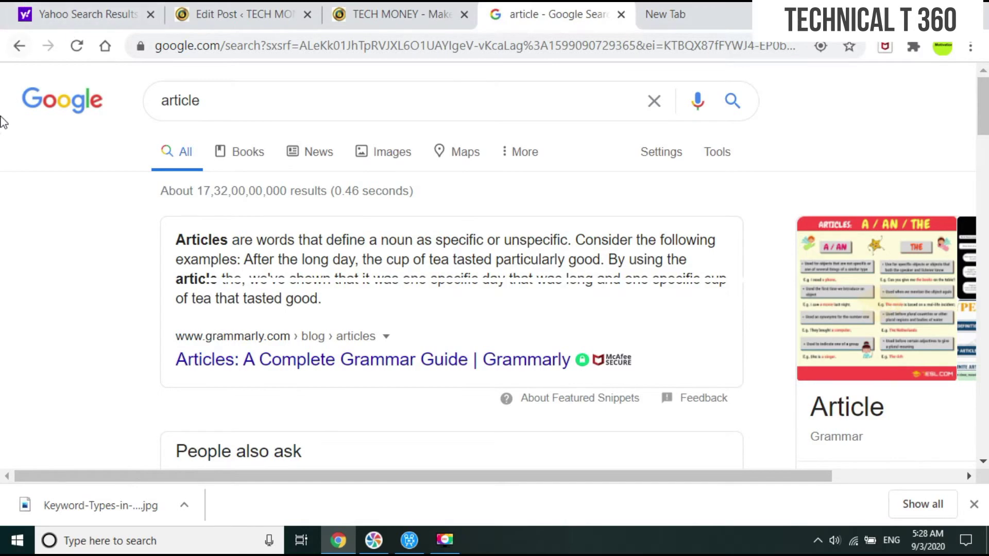
Open Wikipedia's Article (grammar) page from the search results and copy its web address.
scroll(196, 326, "down", 5)
scroll(76, 300, "down", 5)
scroll(74, 298, "up", 5)
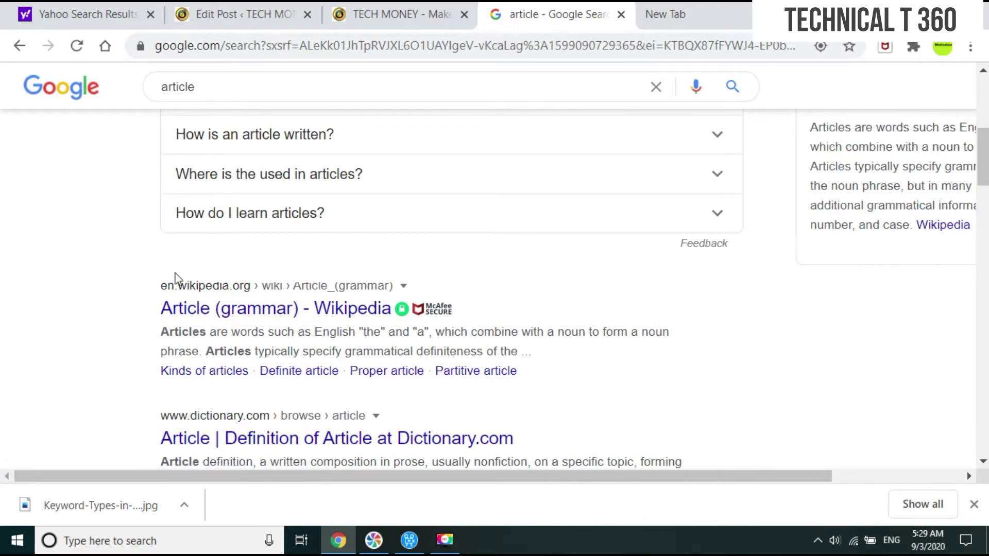
left_click(184, 311)
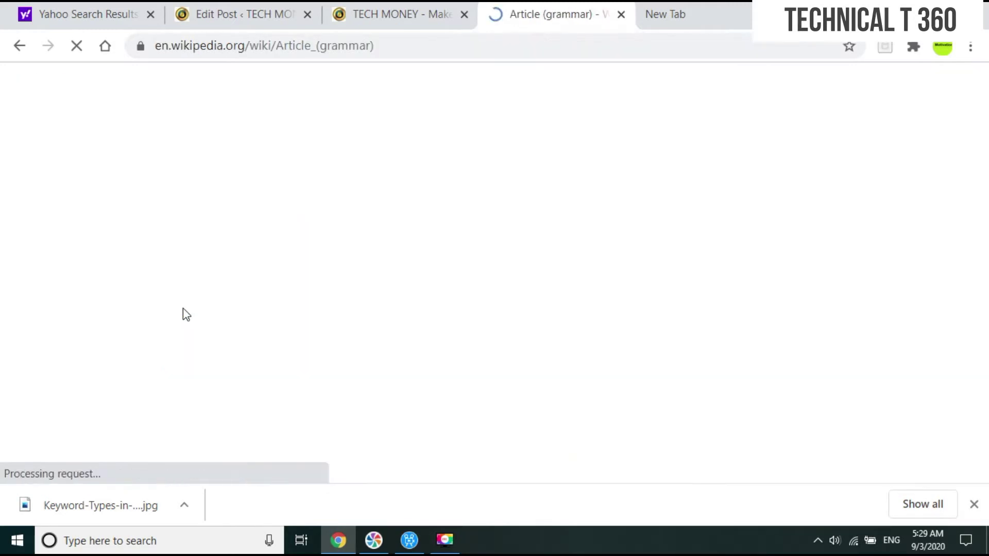
left_click_drag(414, 44, 140, 41)
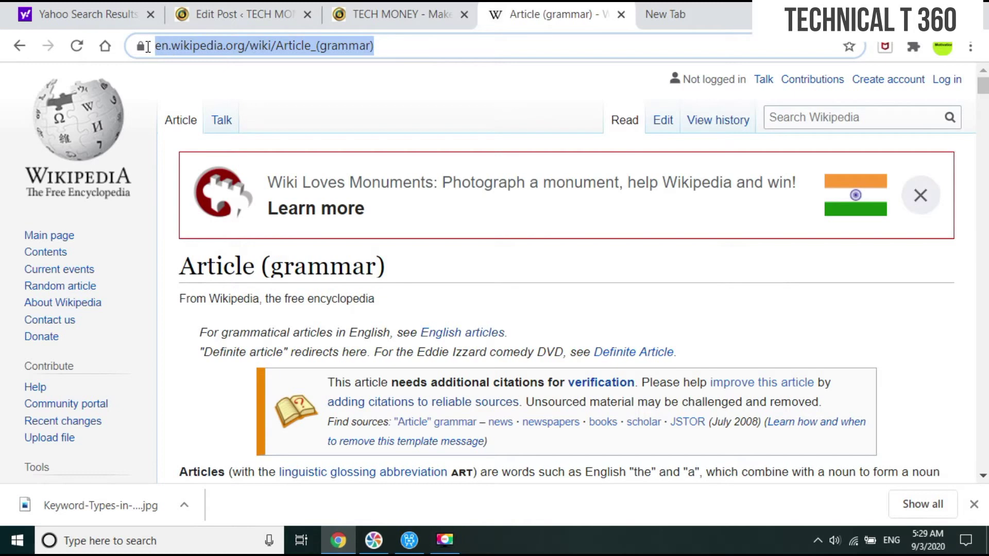
right_click(200, 48)
left_click(256, 148)
left_click(387, 18)
left_click(259, 14)
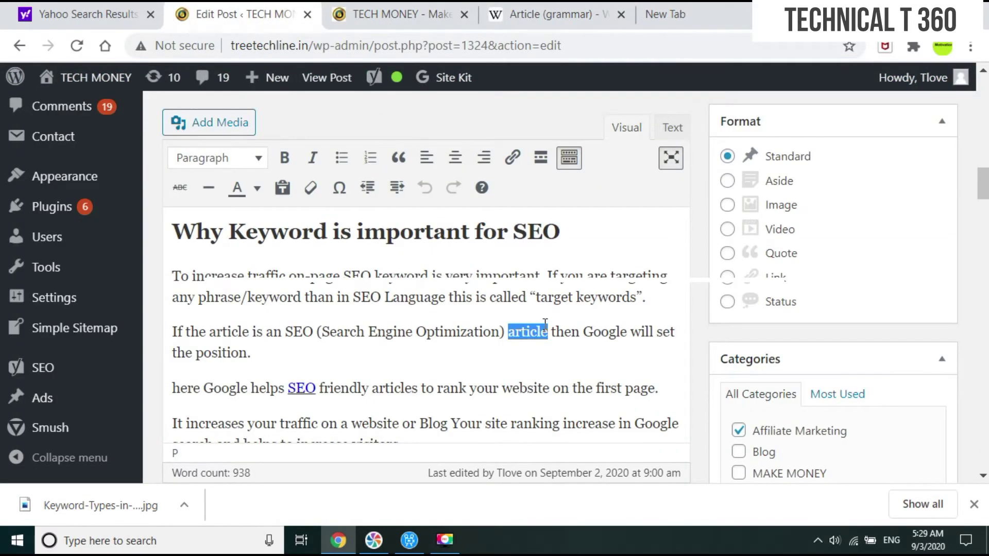
left_click(512, 162)
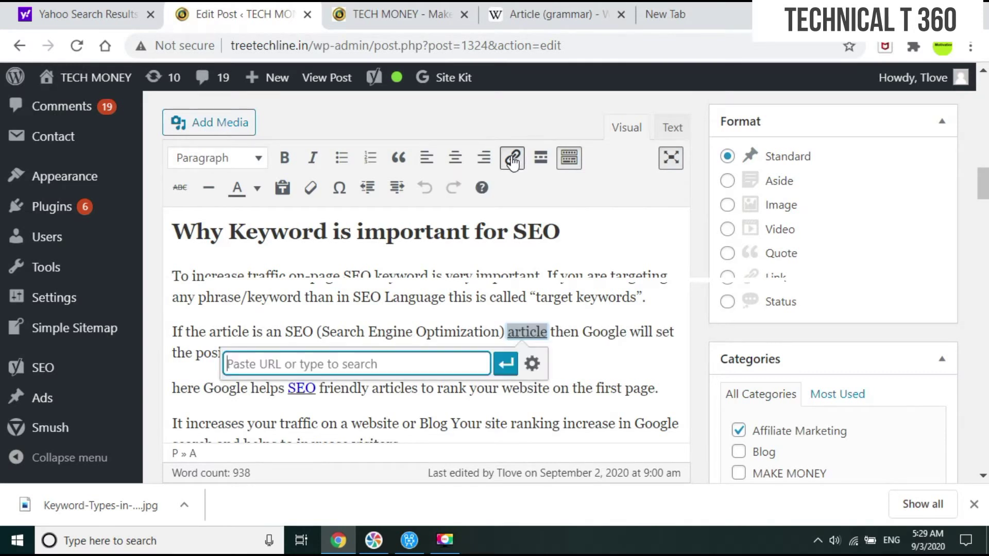
right_click(321, 366)
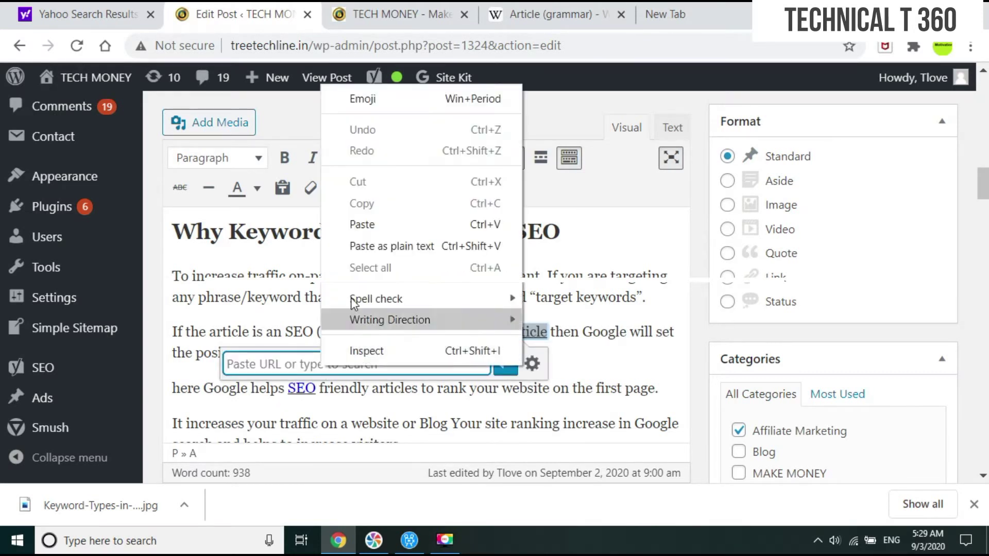
left_click(378, 234)
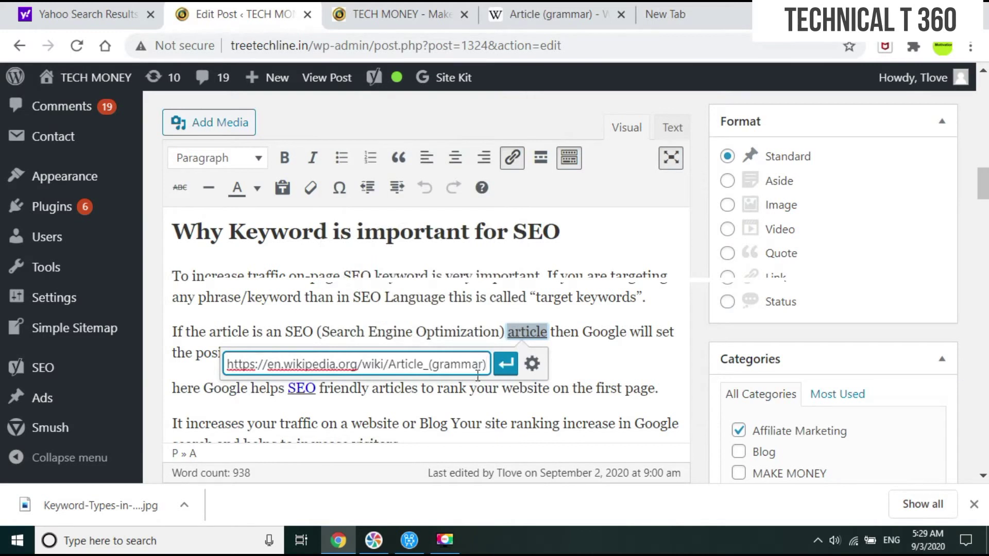
left_click(505, 366)
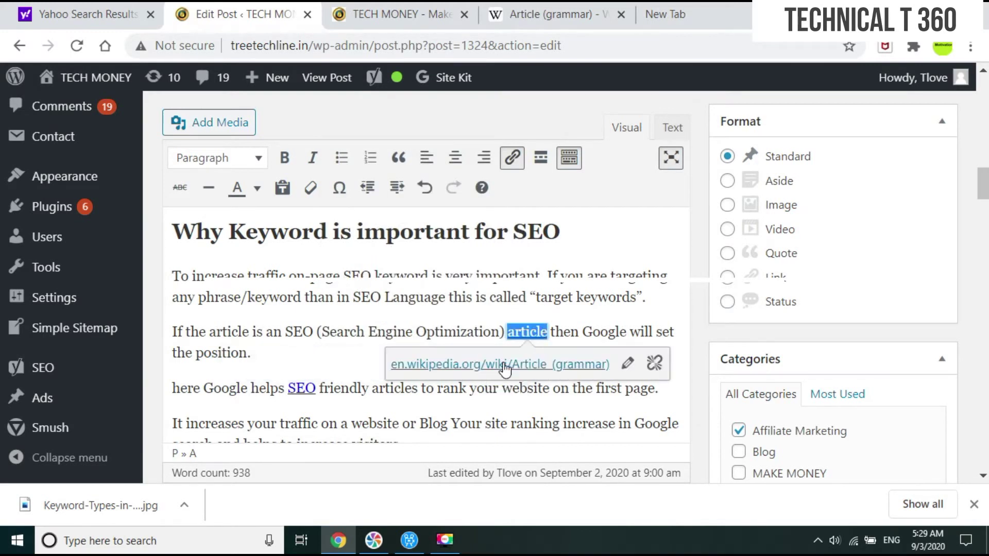
left_click(375, 360)
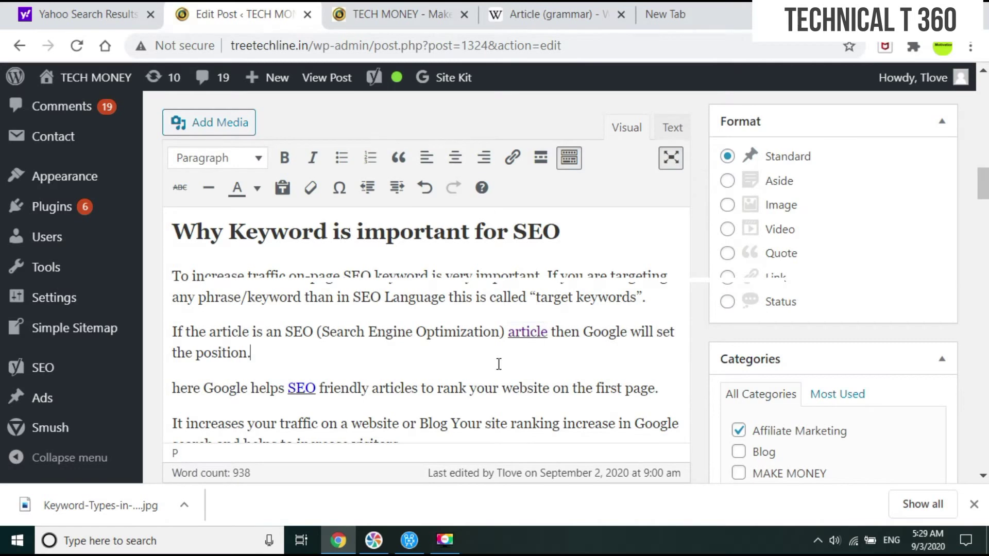
Review the page ranking and keyword type sections and highlight make money online in the long-tail keyword example about Instagram.
scroll(389, 341, "down", 10)
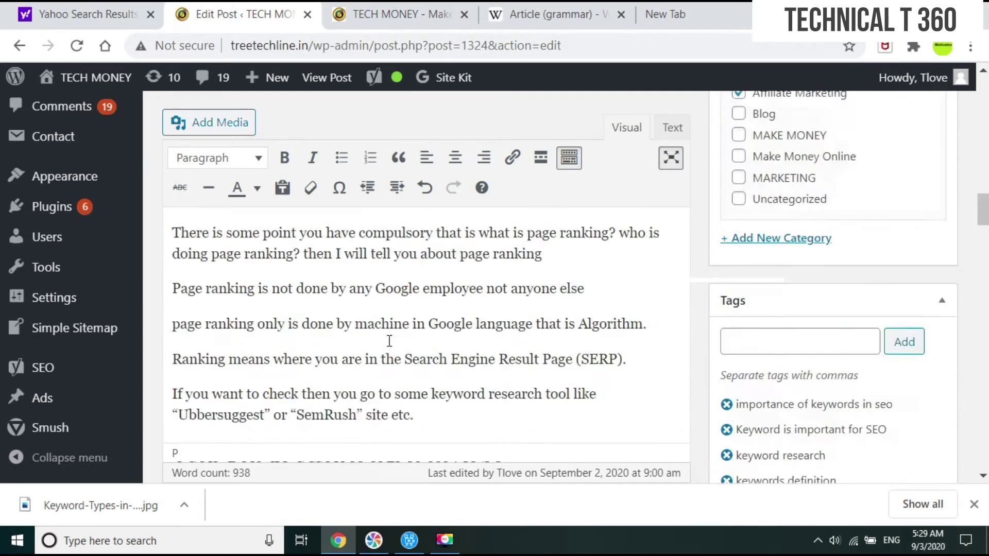
scroll(389, 341, "up", 10)
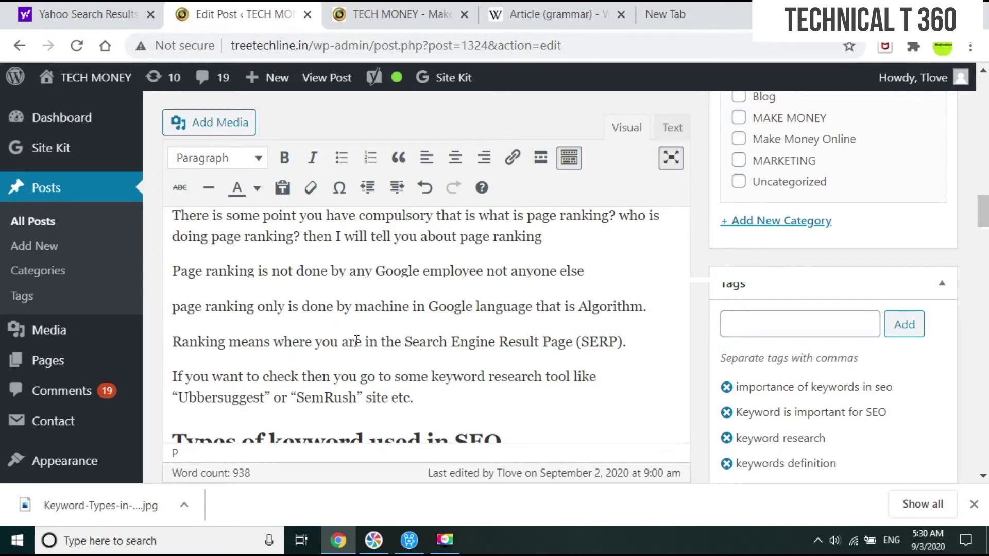
scroll(366, 335, "down", 10)
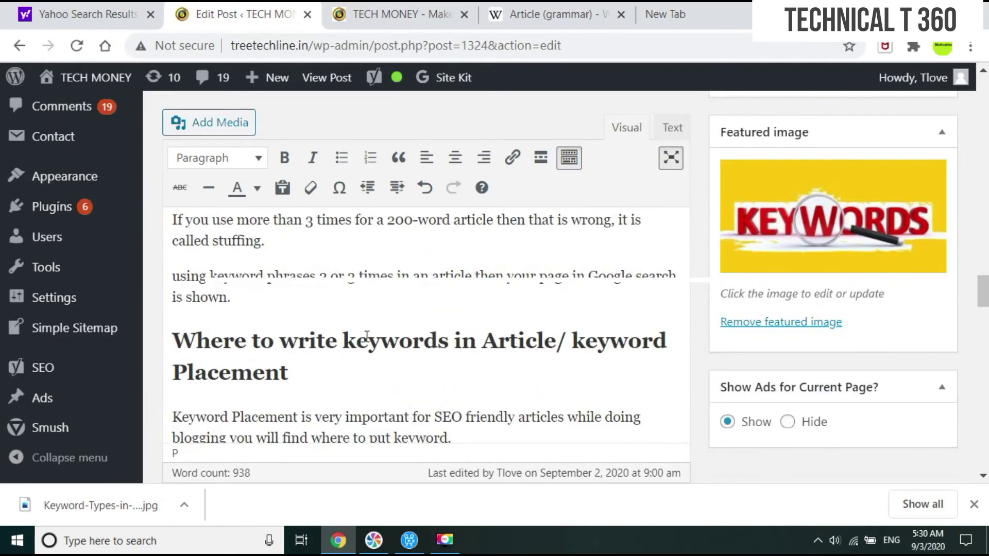
scroll(367, 336, "up", 10)
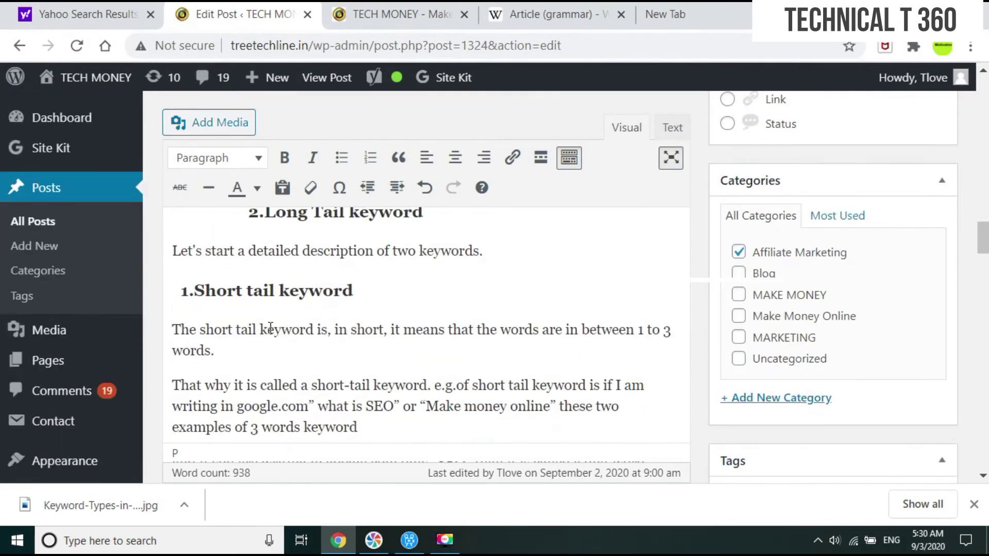
scroll(270, 326, "down", 3)
scroll(270, 326, "down", 3)
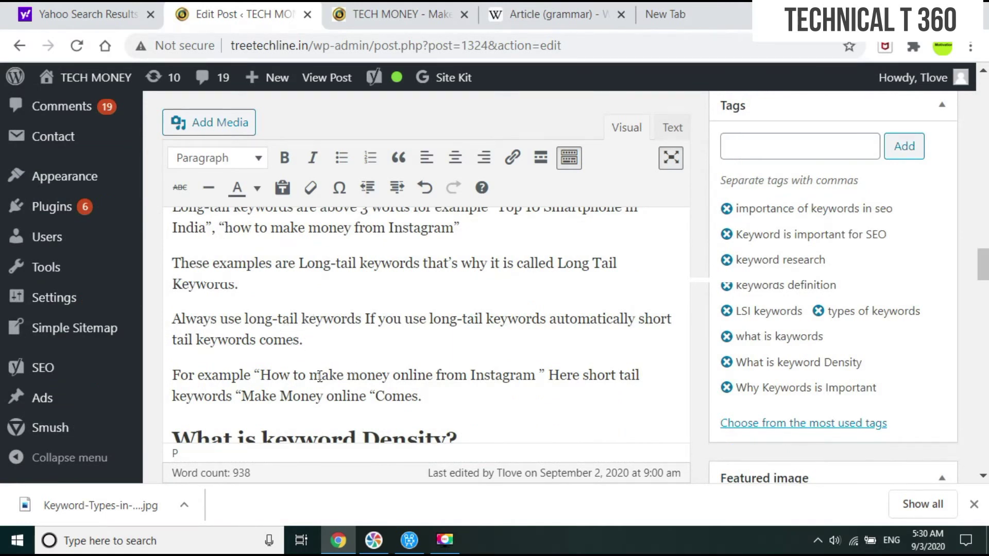
left_click_drag(310, 374, 434, 372)
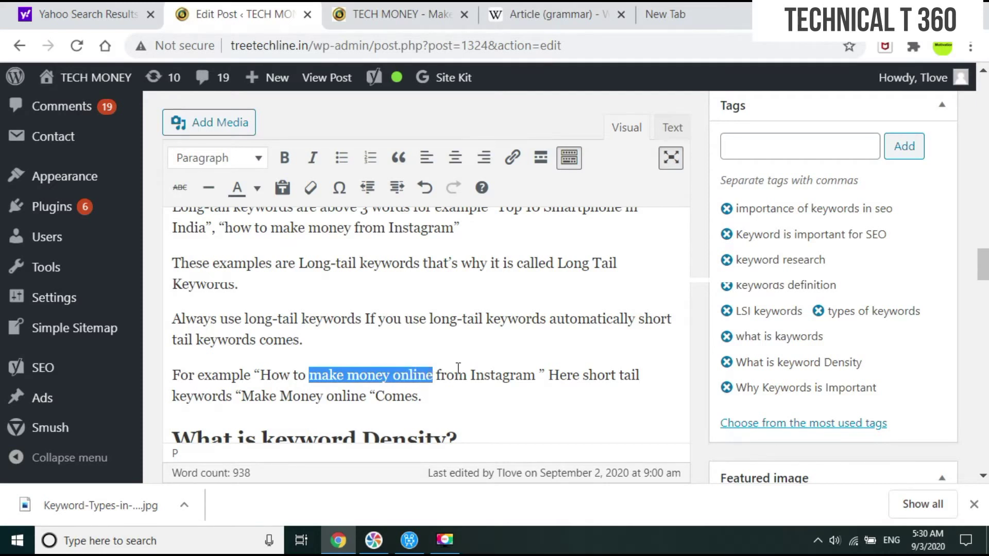
Switch to the live TECH MONEY site, open its Make Money Online category and look through the listed posts.
left_click(387, 13)
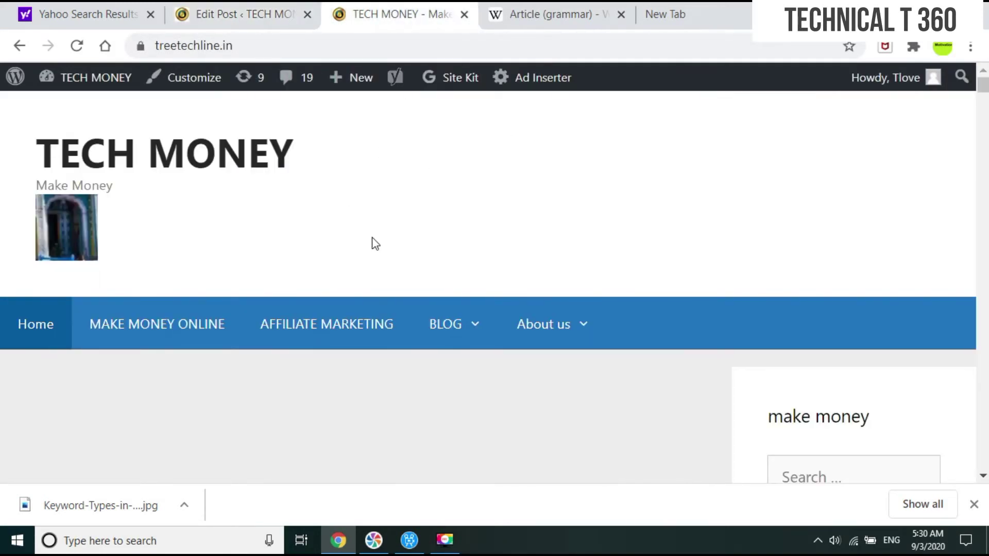
scroll(377, 258, "down", 5)
scroll(381, 258, "up", 5)
left_click(187, 333)
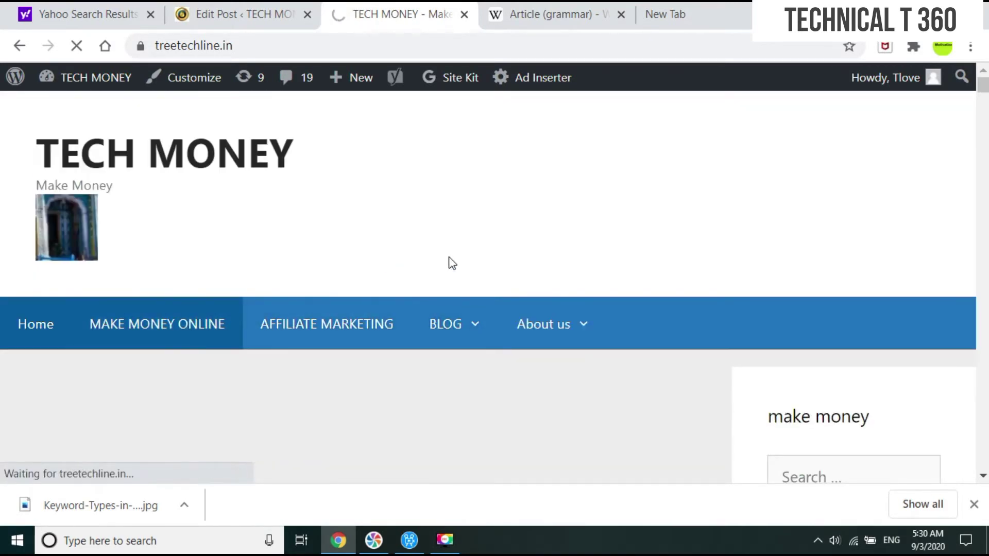
scroll(449, 265, "down", 5)
scroll(449, 263, "down", 10)
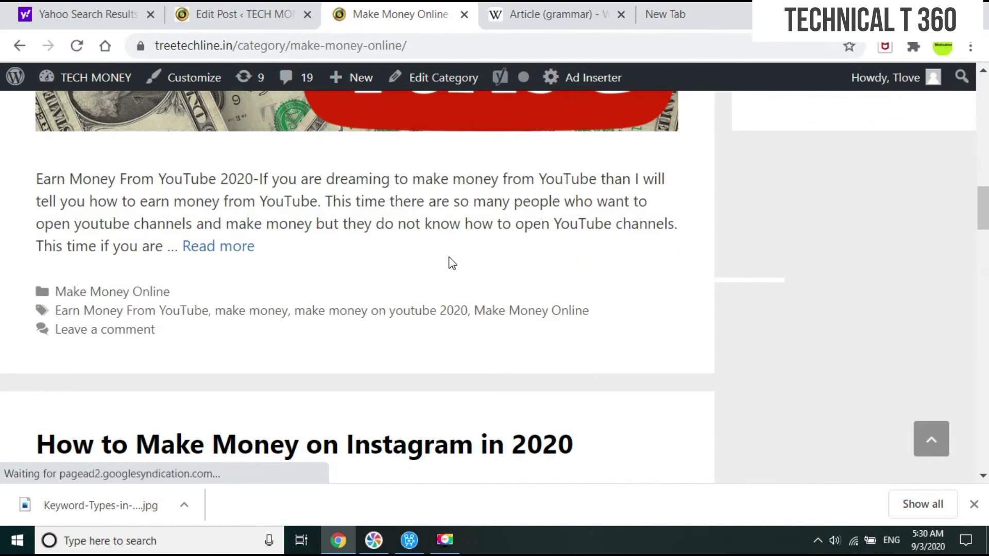
scroll(449, 264, "up", 5)
scroll(449, 263, "down", 15)
scroll(449, 264, "up", 15)
scroll(449, 257, "up", 10)
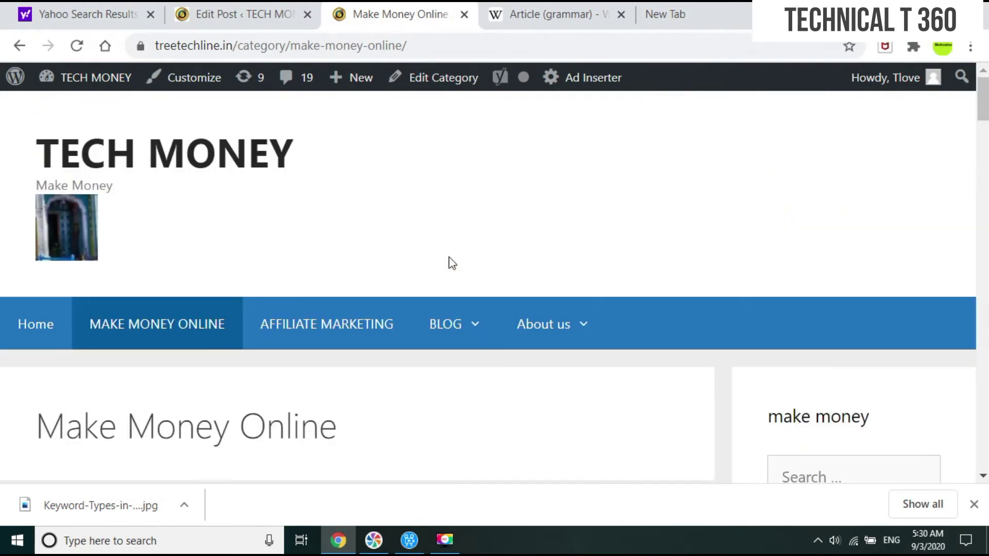
Open the full Make Money Online post from the category listing and copy its web address.
scroll(449, 257, "down", 20)
scroll(450, 264, "up", 8)
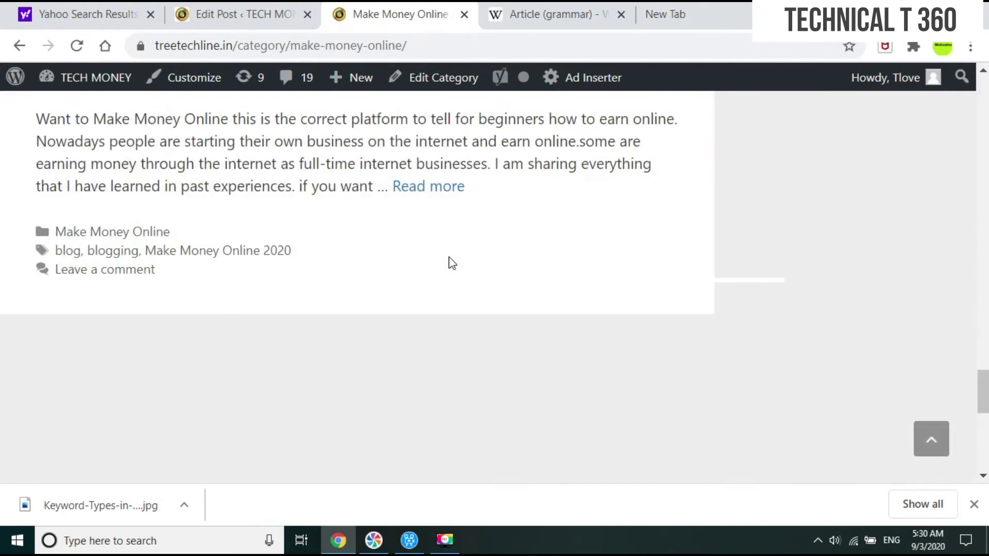
scroll(451, 264, "down", 5)
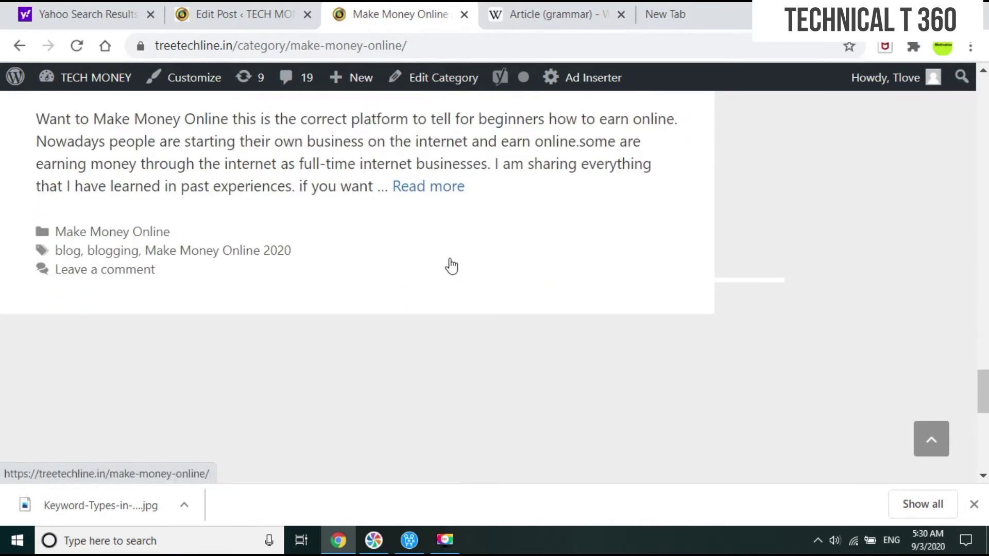
left_click(427, 193)
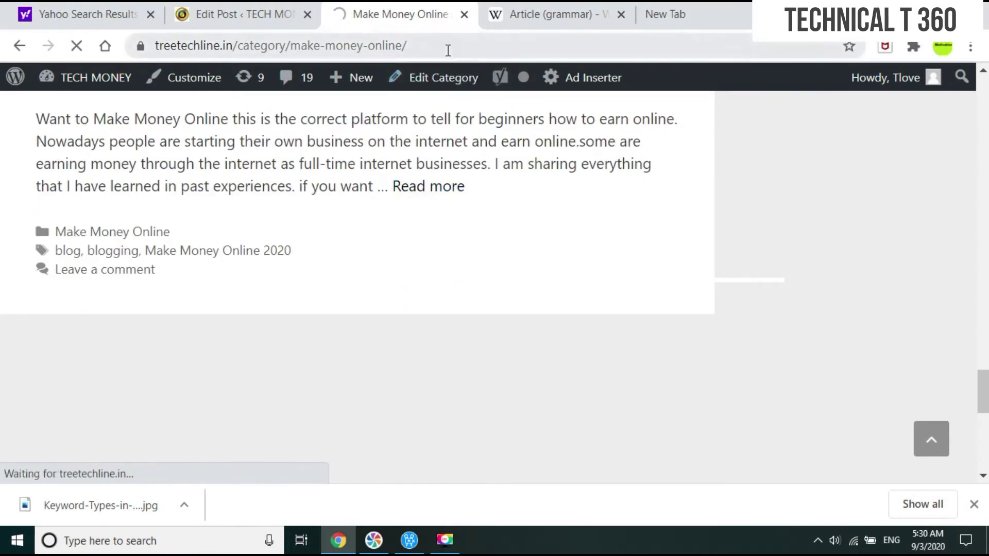
left_click_drag(369, 45, 157, 46)
right_click(185, 42)
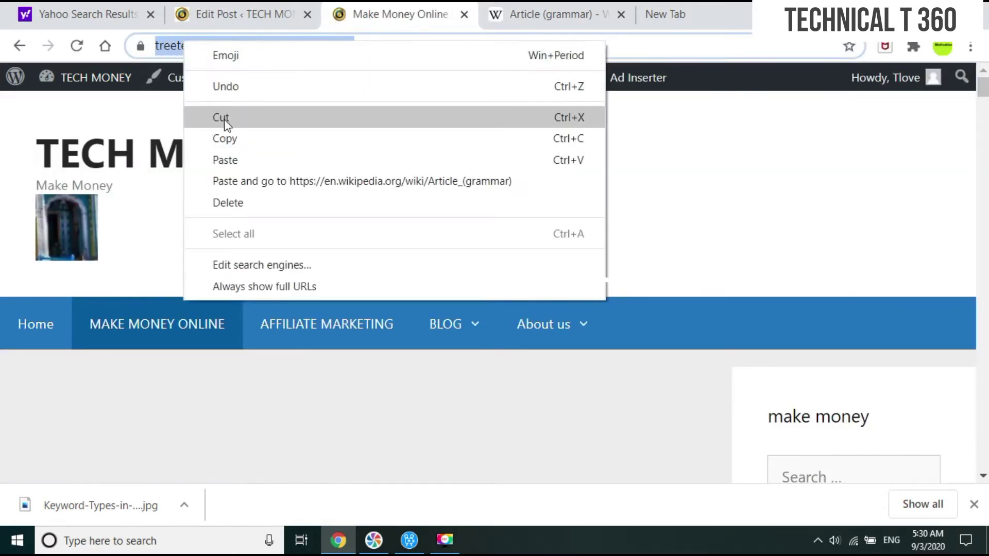
left_click(224, 138)
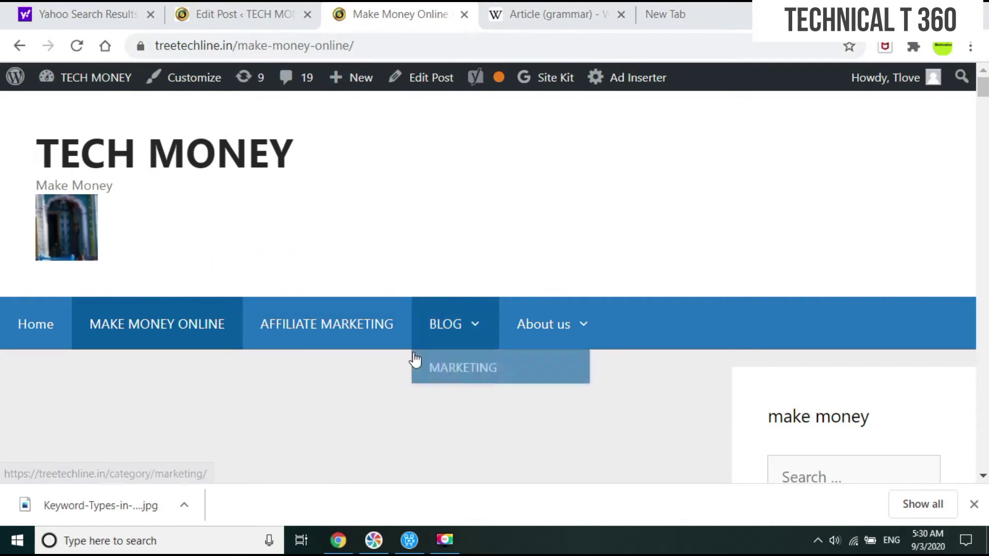
Return to the WordPress post editor and try to link the phrase make money online in the long-tail keyword example.
left_click(222, 14)
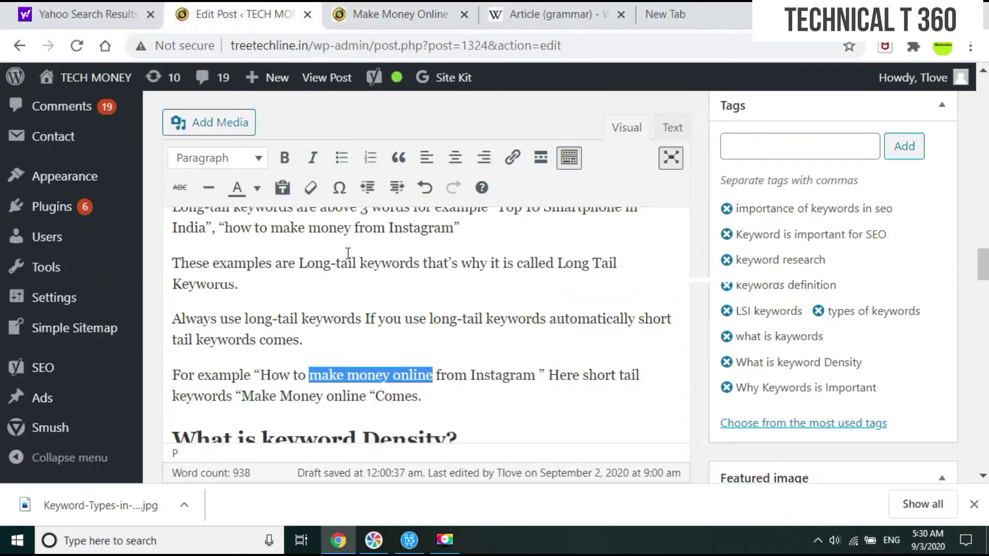
left_click(513, 160)
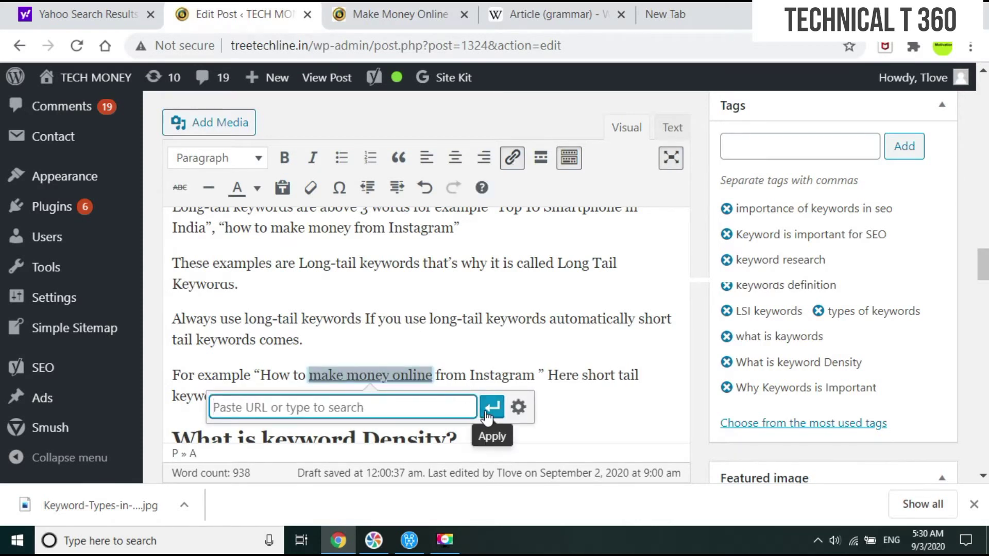
left_click(474, 352)
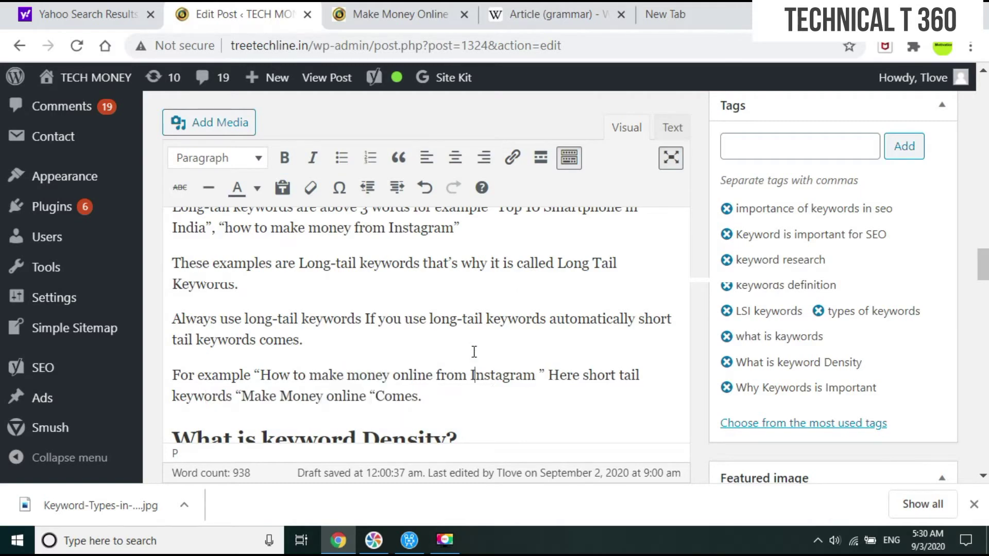
Review the post's keyword types, keyword placement, LSI keywords and Conclusion sections, and the Yoast SEO focus keyphrase and Google preview.
scroll(483, 349, "up", 10)
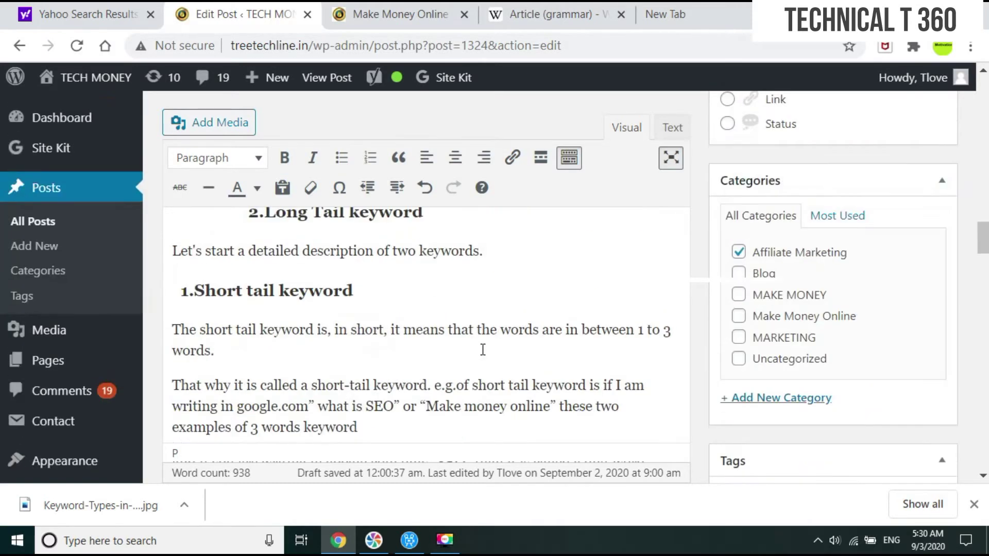
scroll(482, 348, "down", 15)
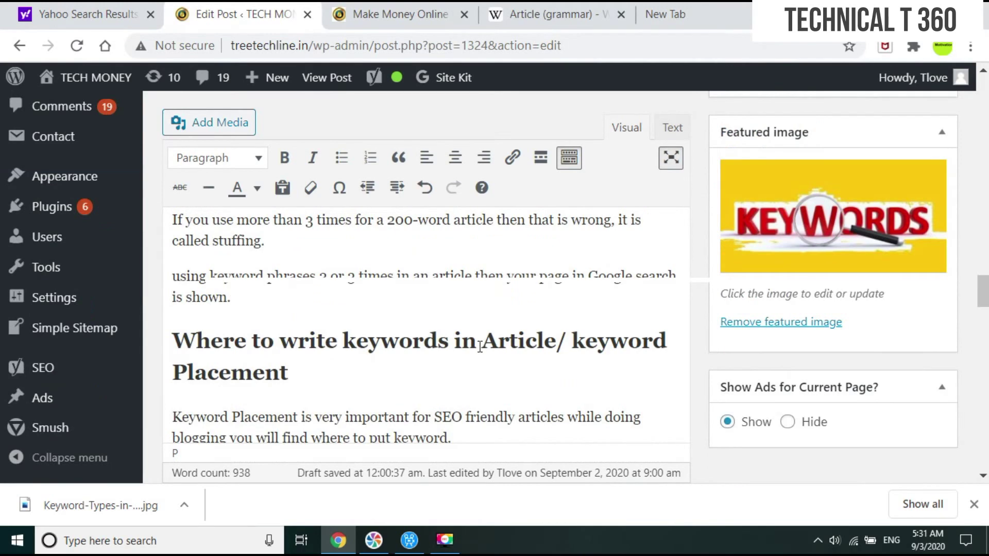
scroll(479, 347, "down", 10)
scroll(477, 335, "up", 8)
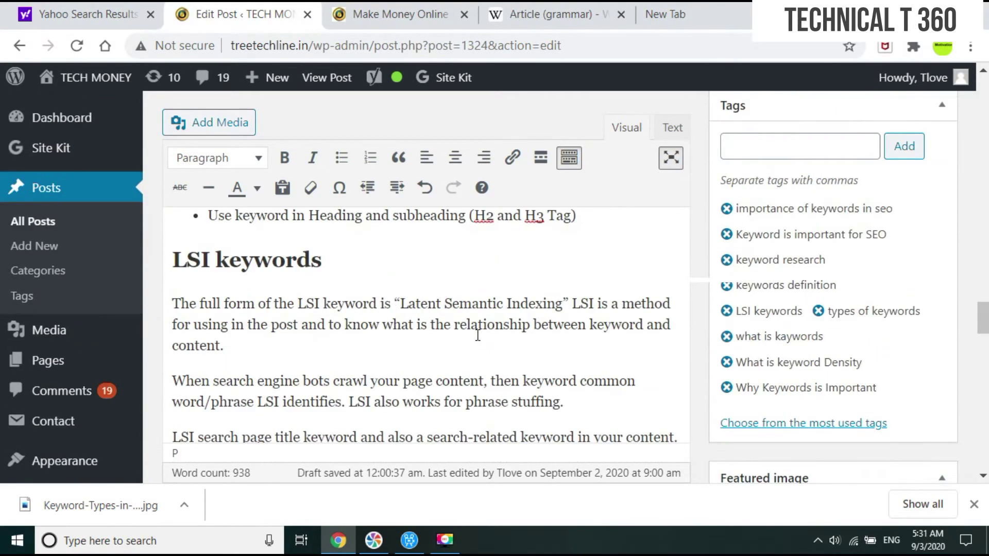
scroll(477, 335, "down", 10)
scroll(453, 296, "up", 5)
scroll(453, 296, "down", 5)
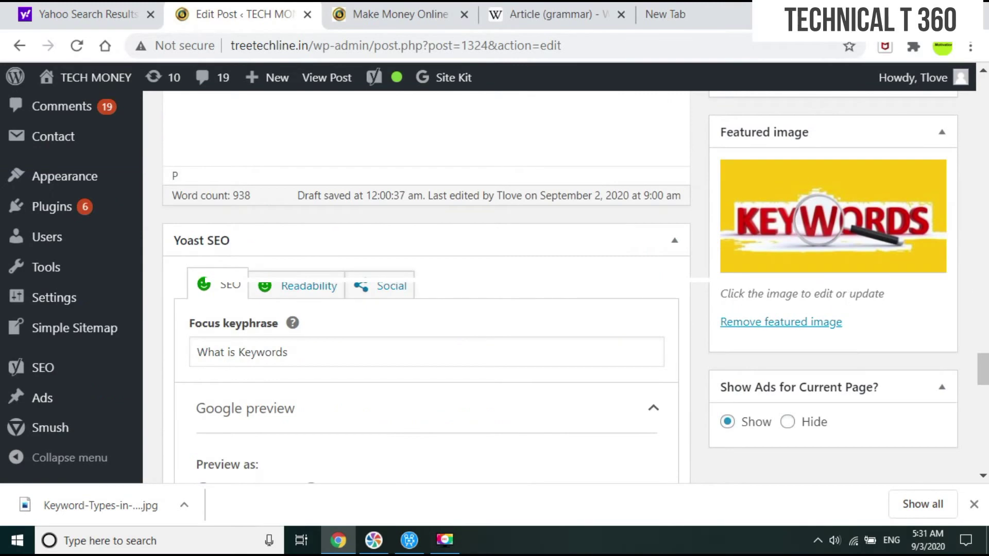
left_click(982, 75)
scroll(640, 264, "up", 4)
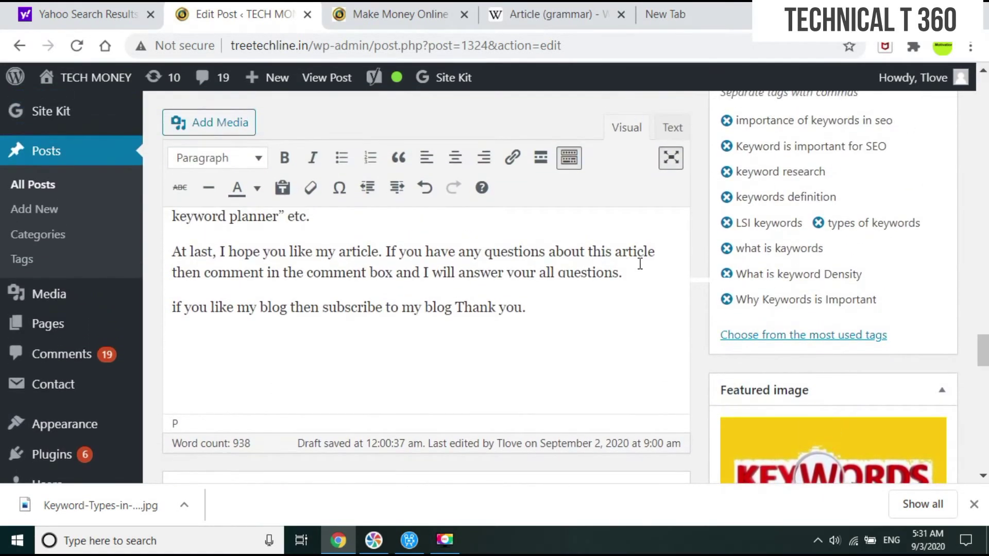
scroll(640, 263, "up", 5)
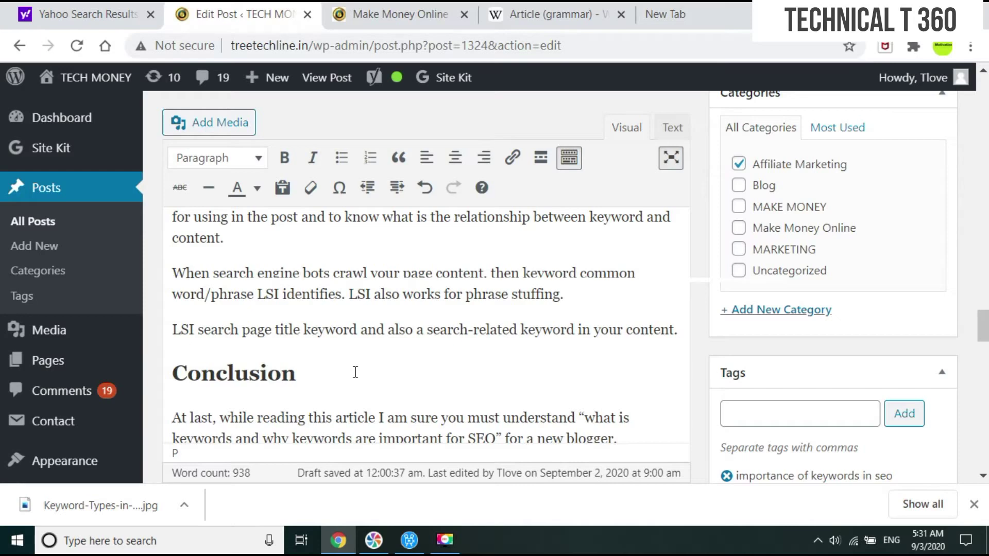
scroll(355, 372, "down", 5)
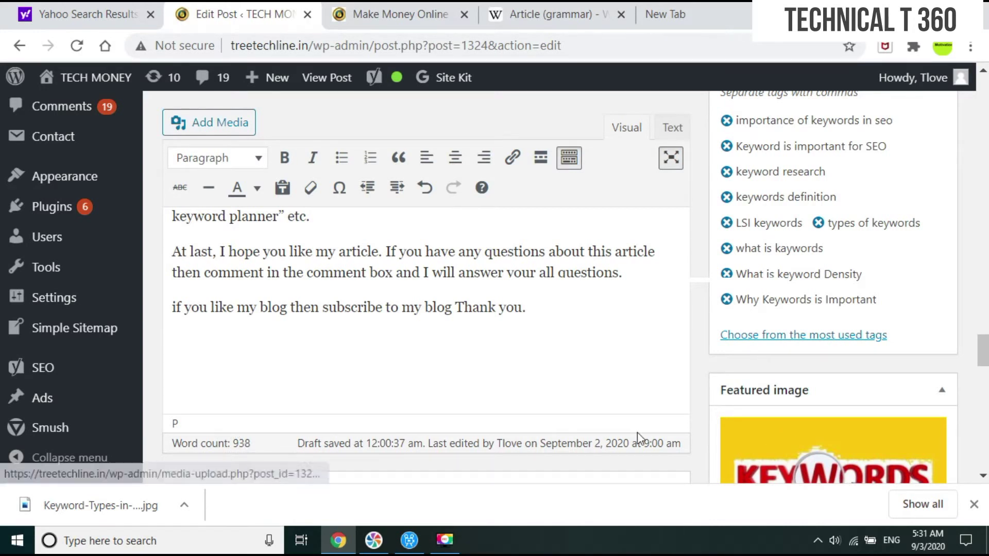
left_click_drag(982, 478, 983, 478)
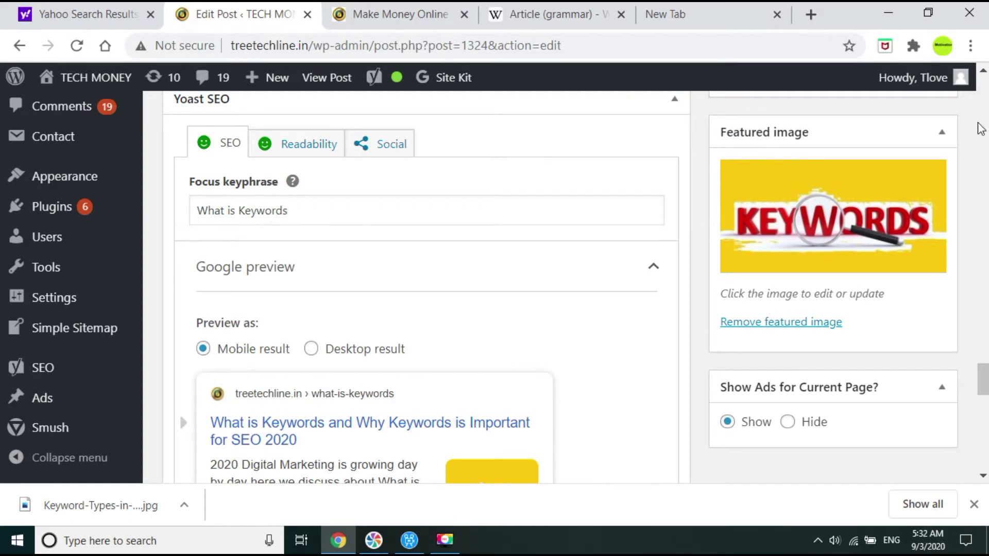
Insert an empty paragraph directly below the Types of keyword used in SEO heading.
left_click_drag(982, 75, 982, 75)
left_click_drag(982, 320, 982, 216)
scroll(427, 324, "down", 3)
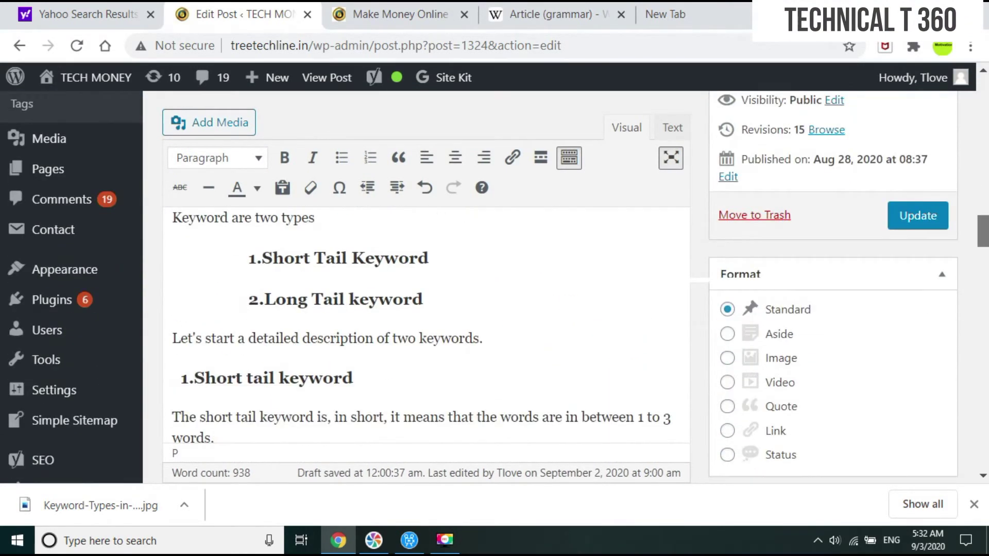
scroll(426, 325, "up", 1)
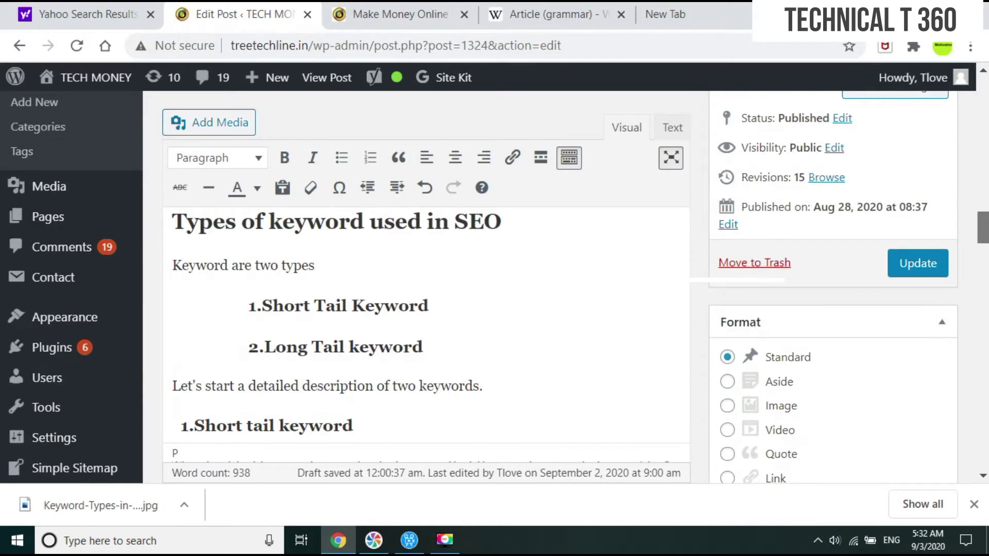
scroll(930, 224, "up", 3)
scroll(930, 224, "down", 10)
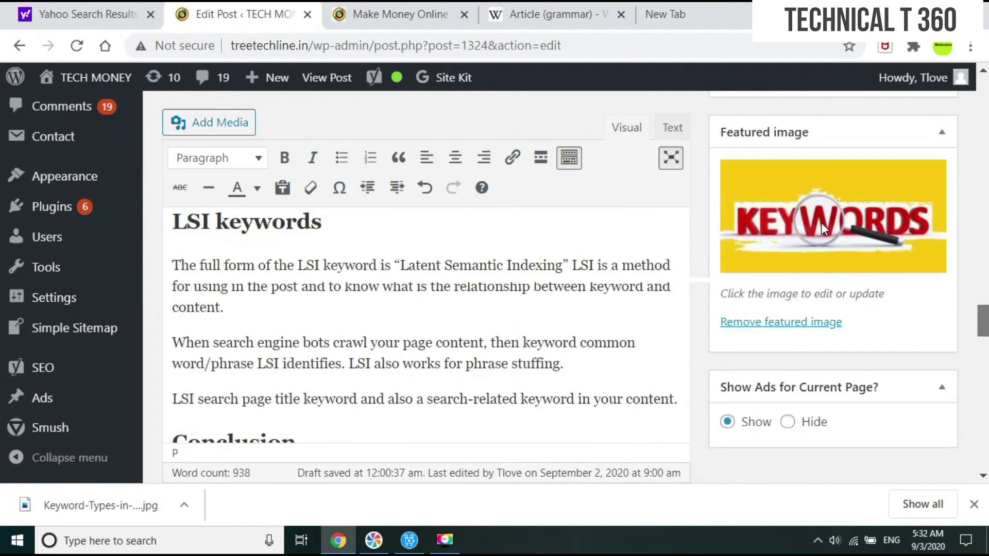
scroll(930, 224, "up", 6)
scroll(930, 224, "down", 4)
scroll(930, 225, "up", 1)
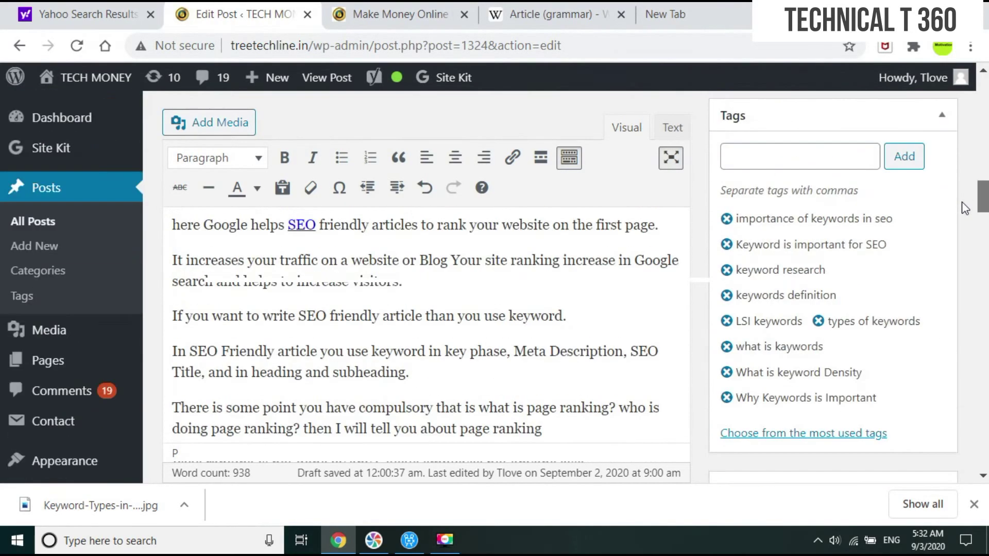
scroll(964, 234, "down", 6)
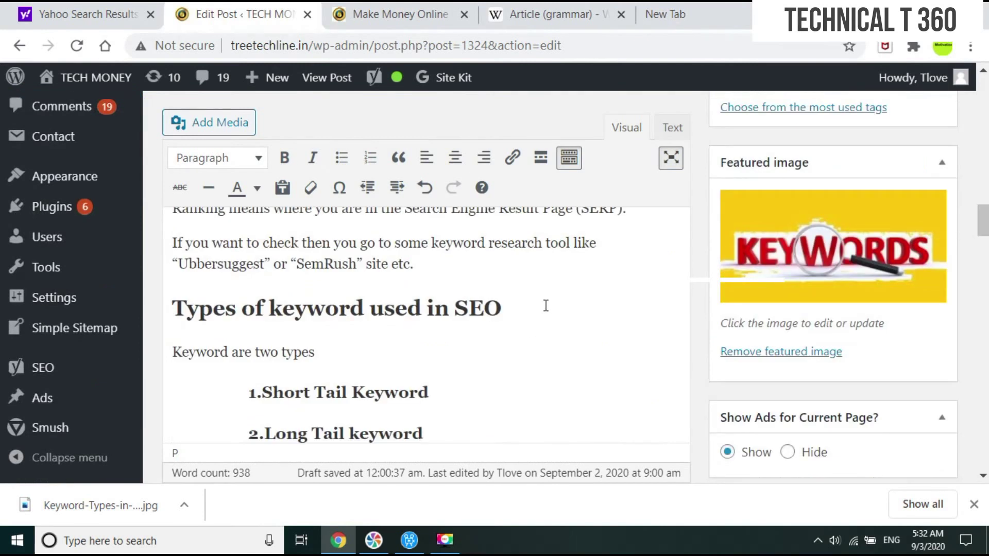
left_click(546, 304)
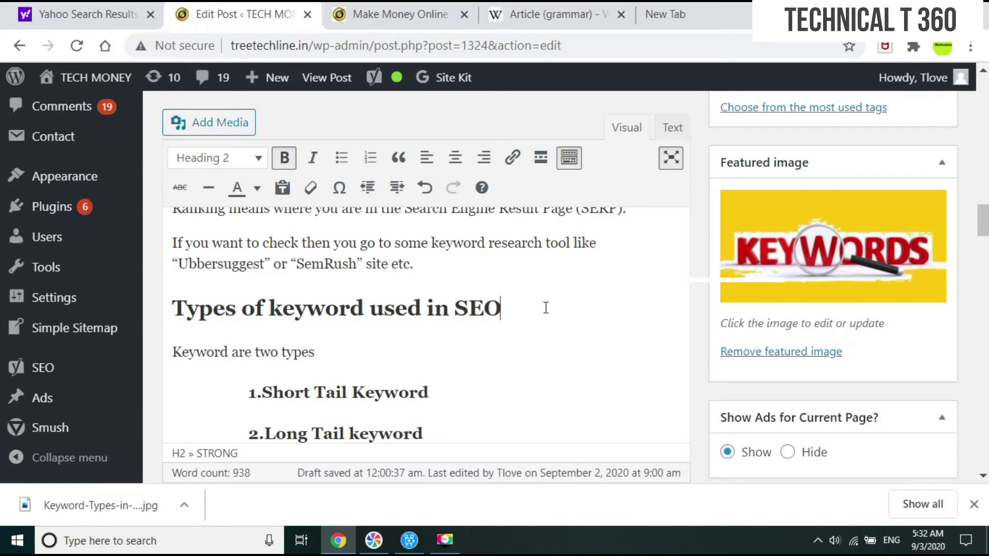
key("Return")
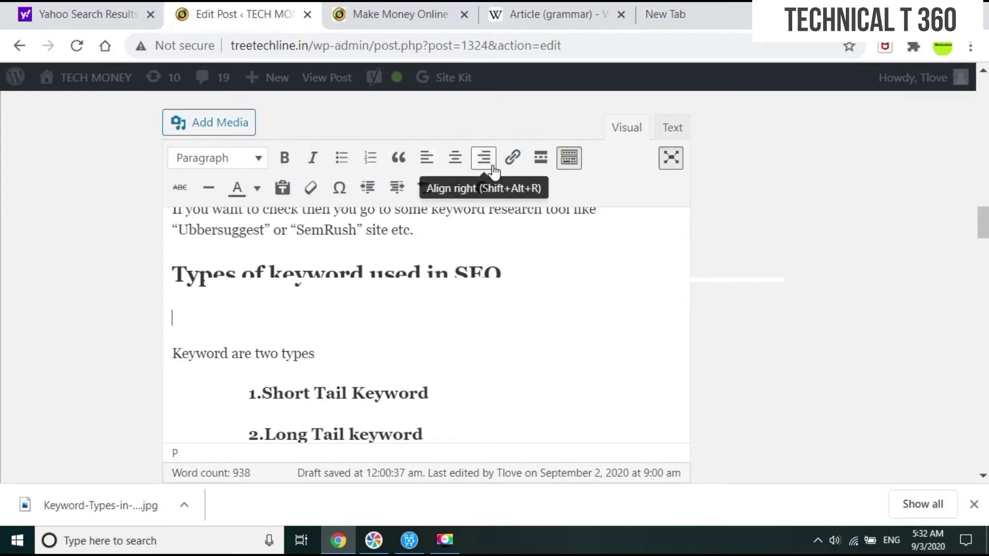
Upload the Keyword-Types-in-SEO image from the Desktop to the media library and leave the media window without inserting it.
left_click(226, 127)
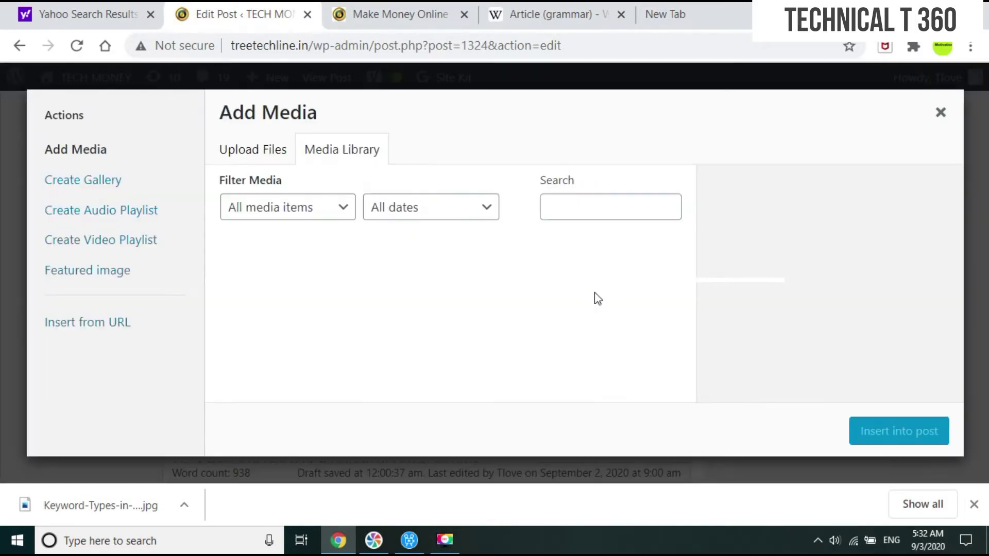
left_click(263, 155)
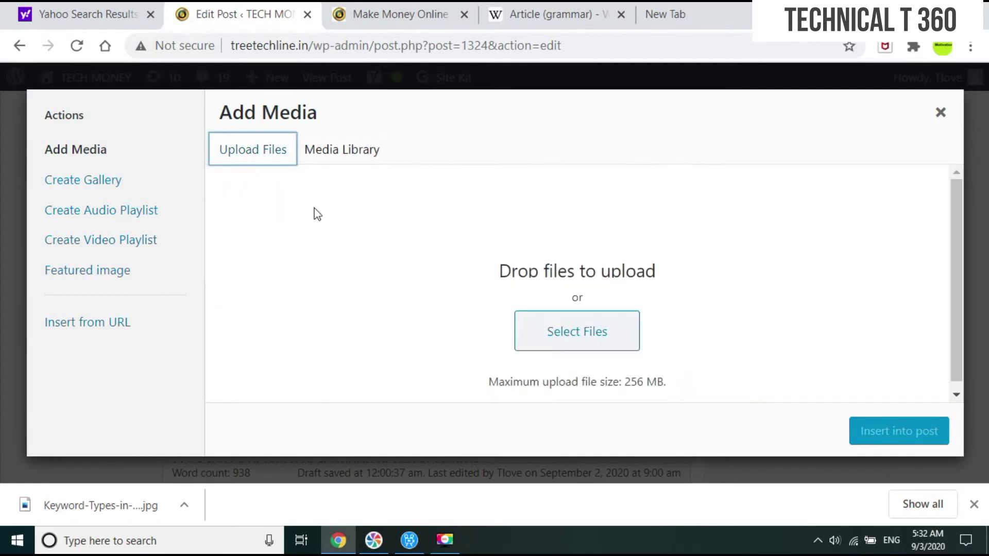
left_click(553, 334)
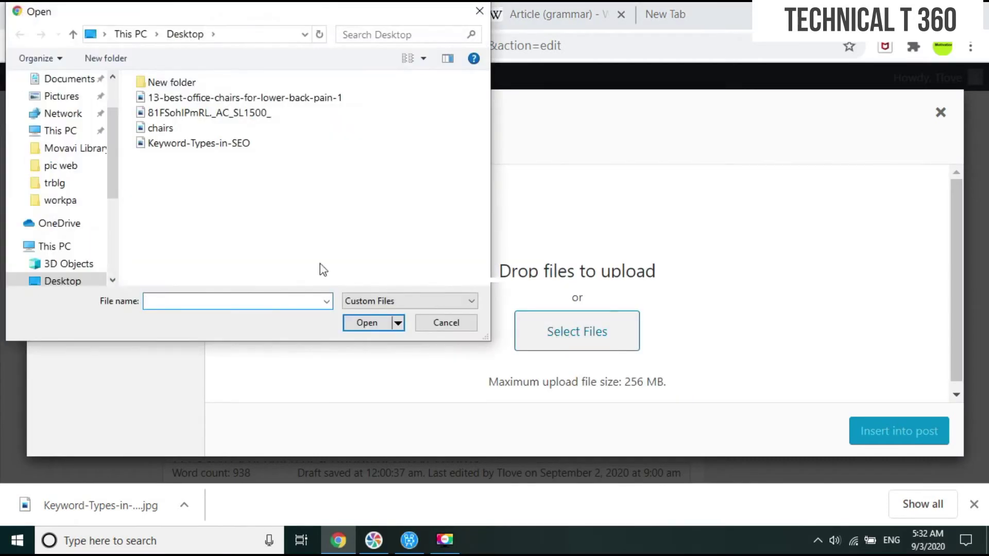
left_click(173, 144)
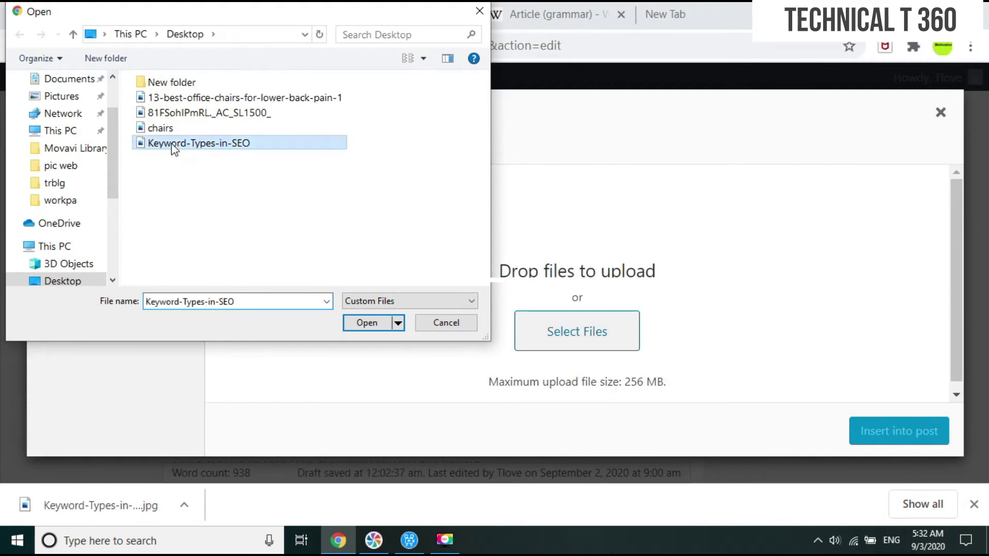
left_click(372, 317)
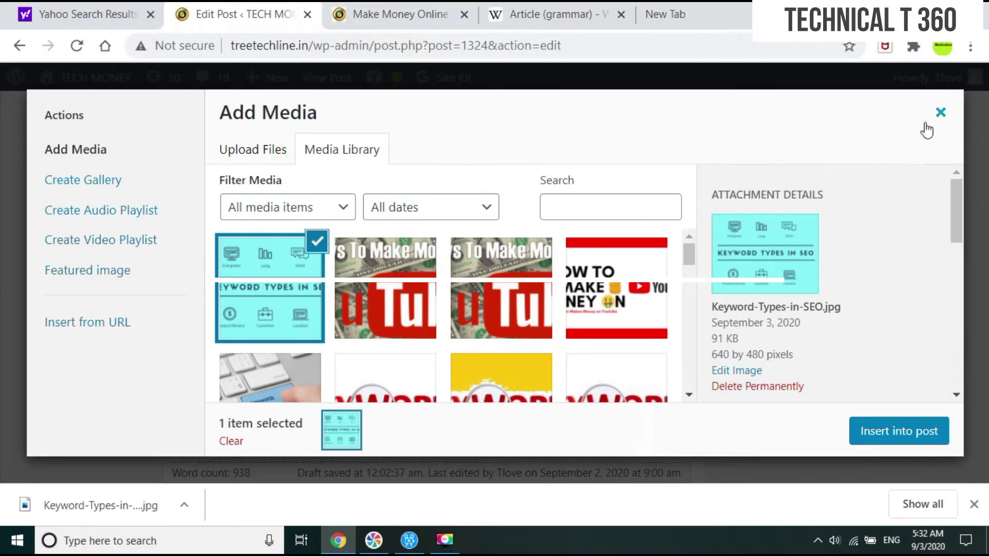
left_click(939, 112)
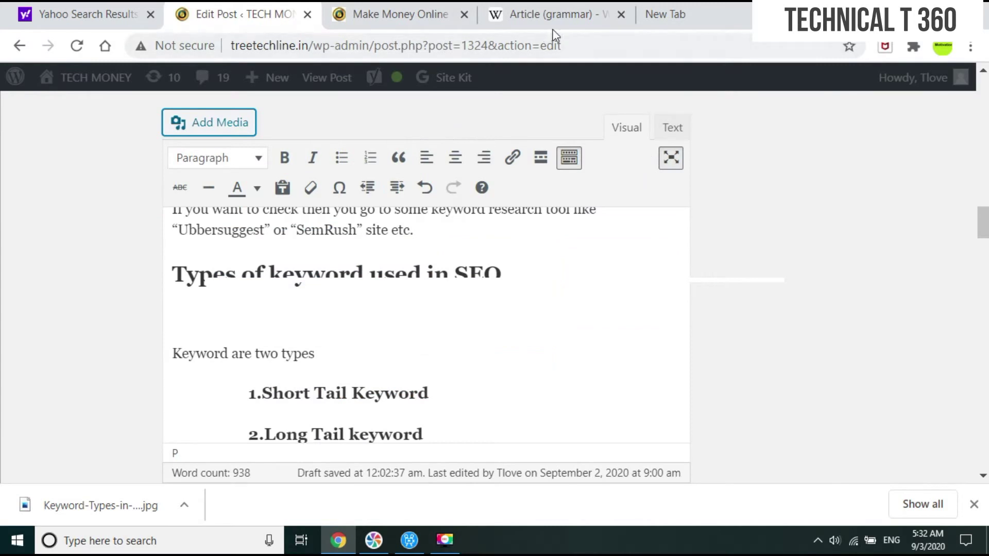
Switch to the Wikipedia article's tab, go back to the Google results, and search for compress png.
left_click(554, 14)
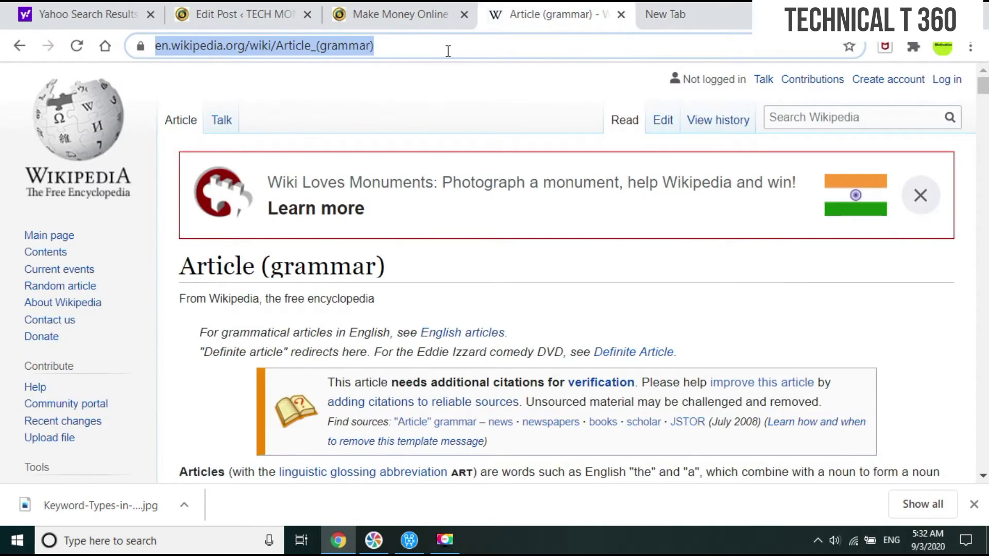
left_click(19, 46)
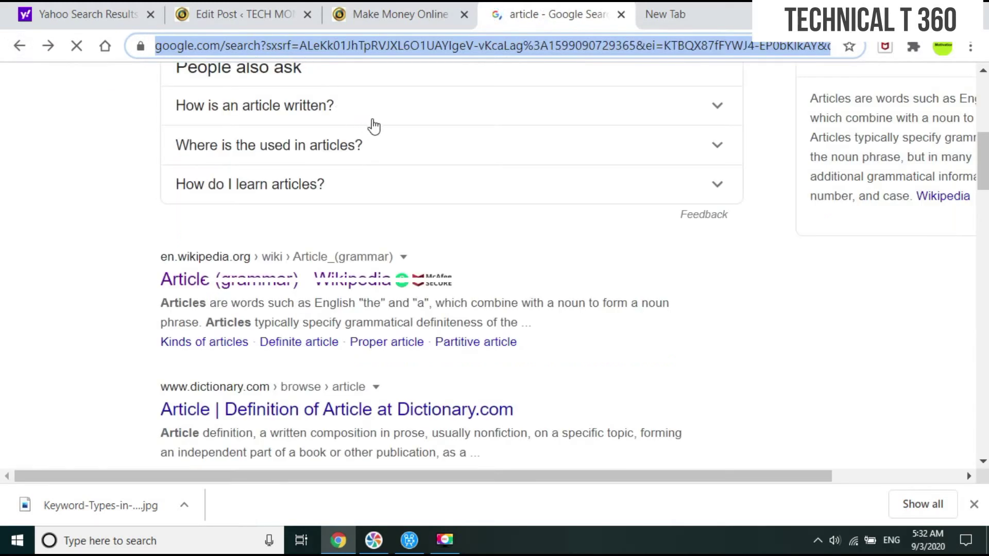
left_click(211, 113)
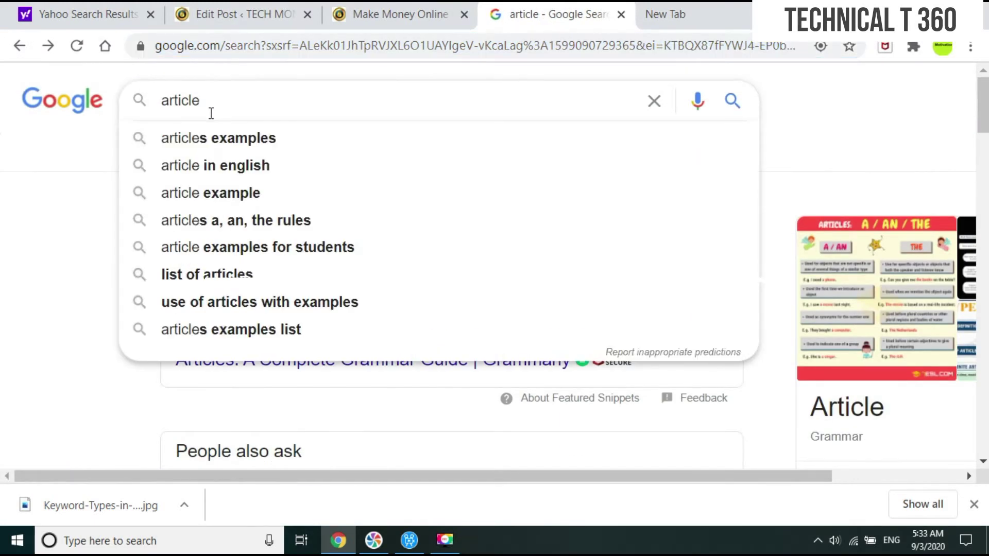
key("BackSpace")
key("BackSpace")
key("BackSpace")
key("BackSpace")
key("BackSpace")
key("BackSpace")
key("BackSpace")
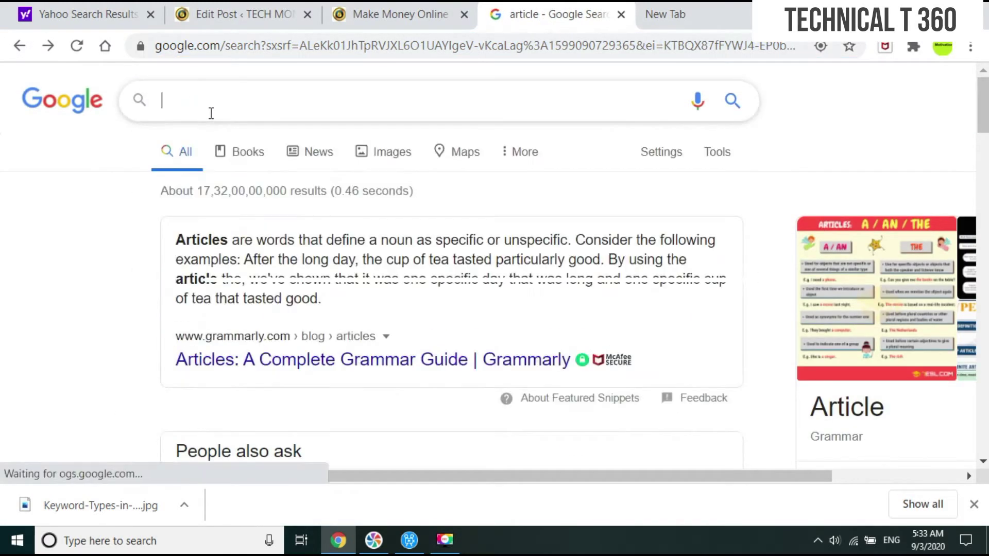
type("comp")
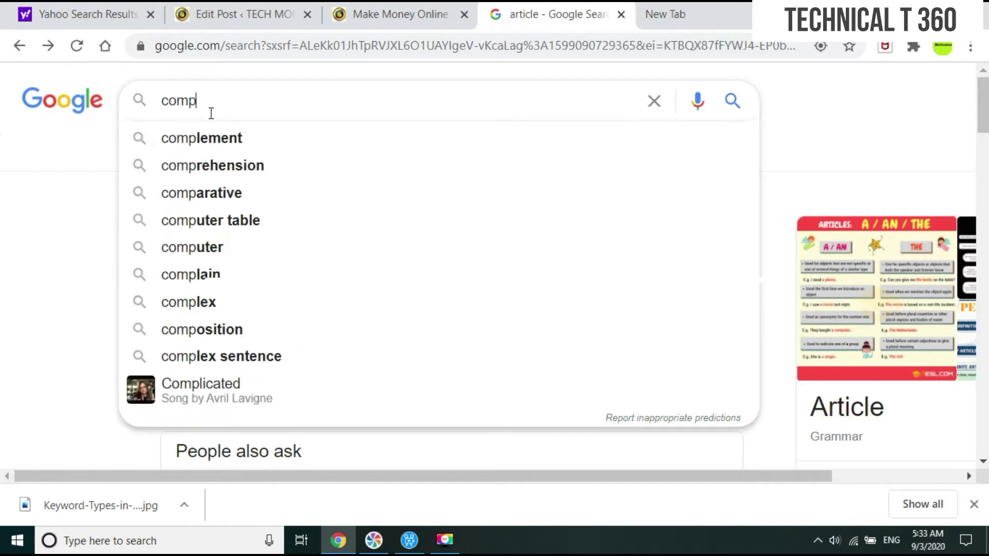
type("ress")
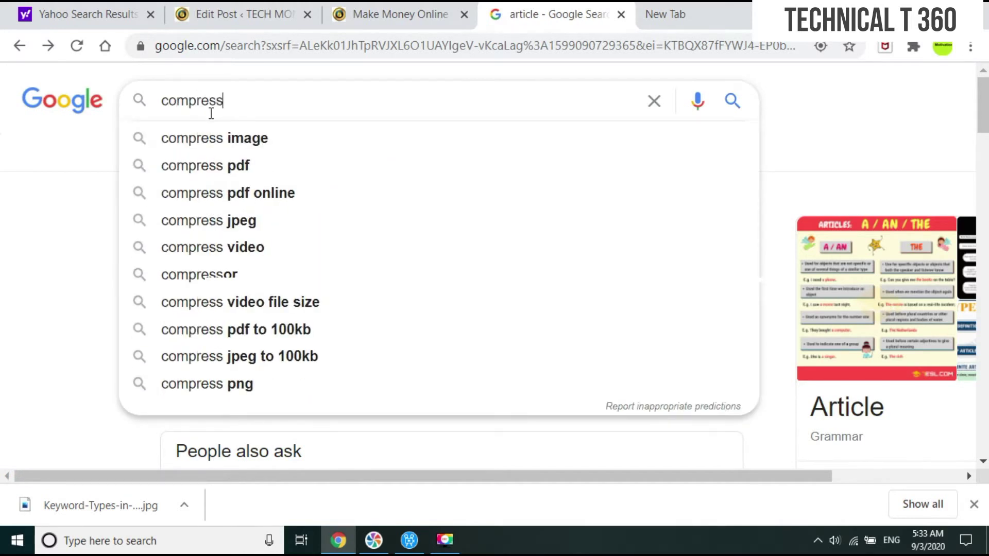
type("png")
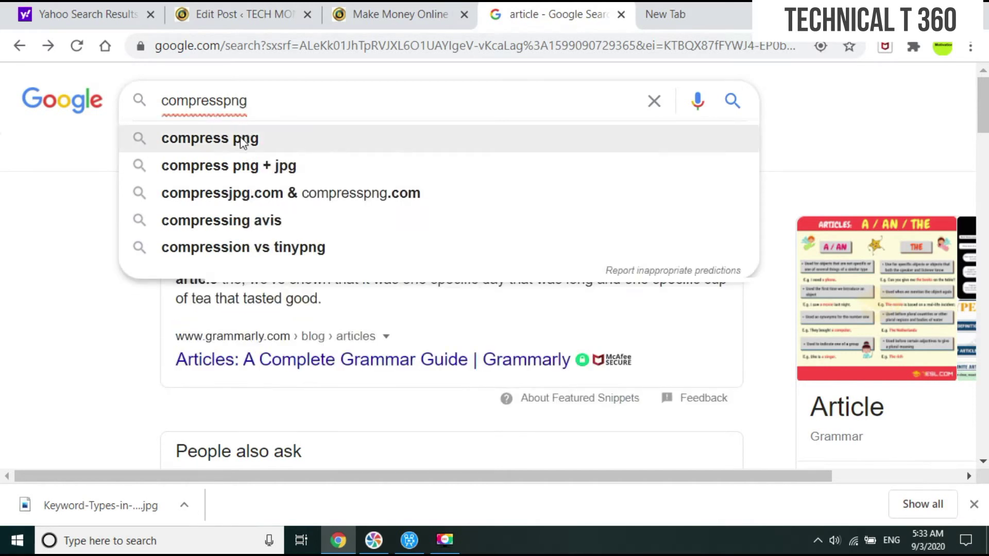
left_click(242, 140)
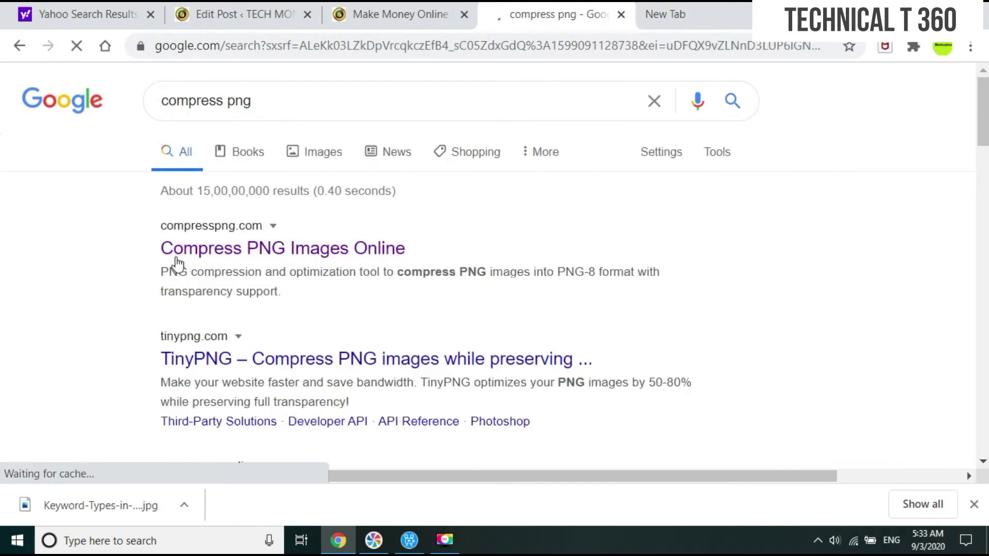
Open the Compress PNG Images Online site, switch it to JPEG compression, and upload Keyword-Types-in-SEO from the Desktop.
left_click(317, 256)
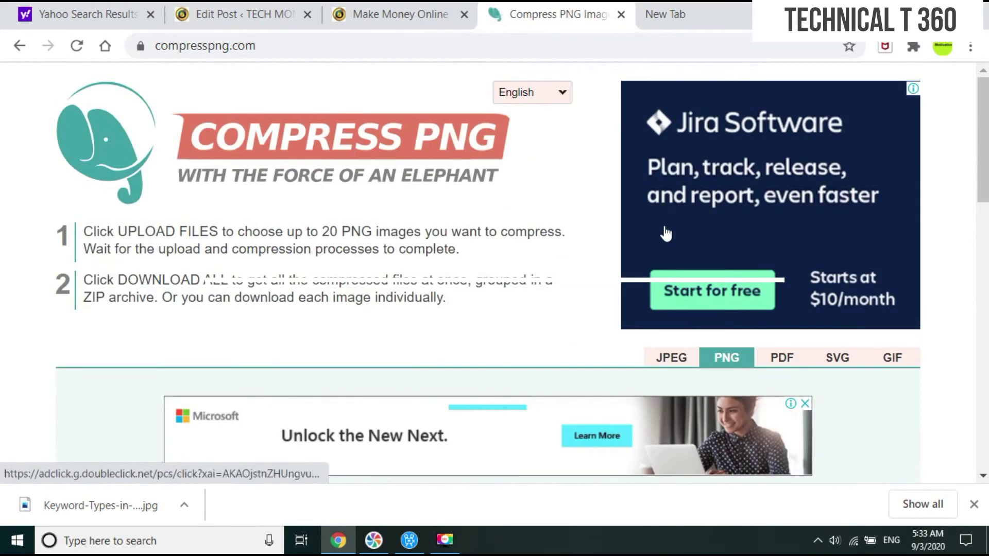
left_click(677, 359)
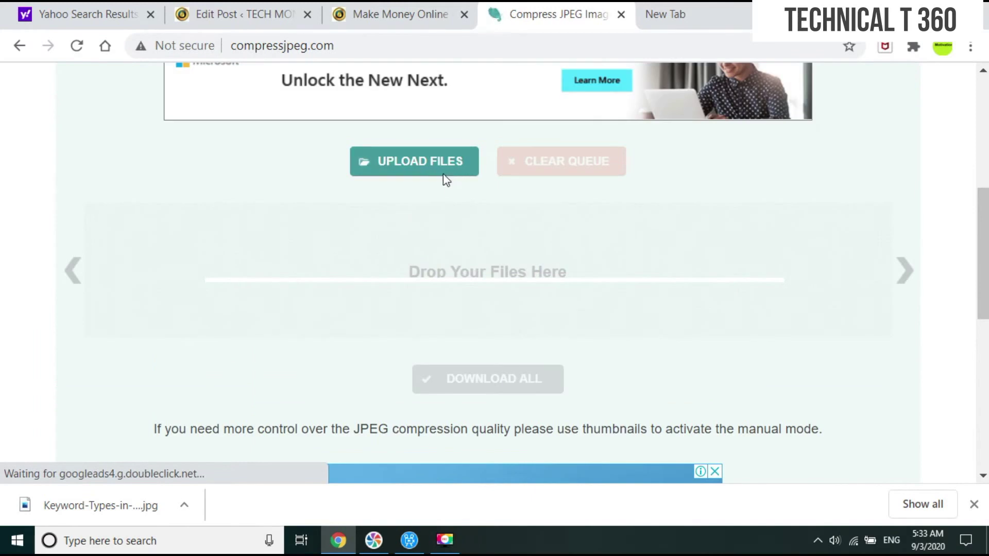
left_click(439, 176)
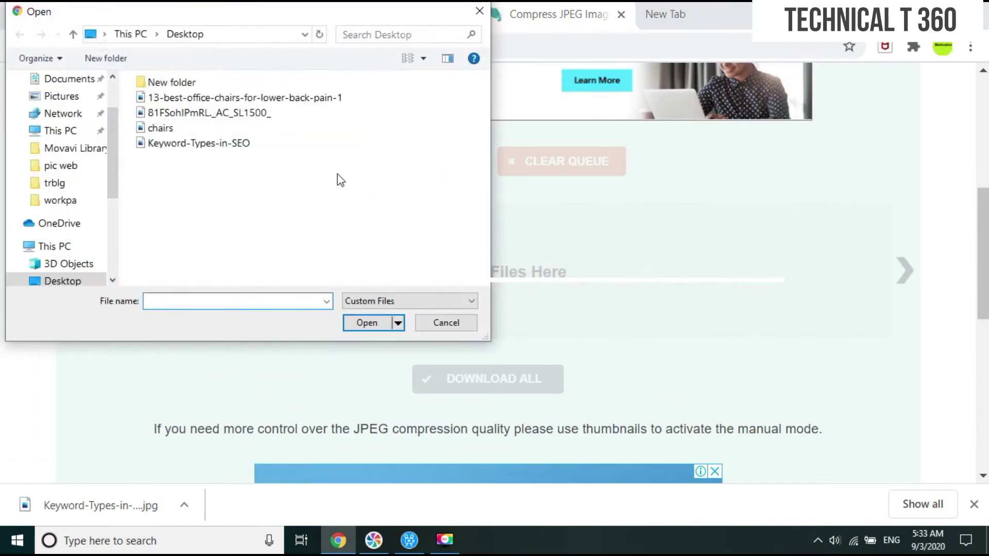
left_click(175, 145)
left_click(384, 323)
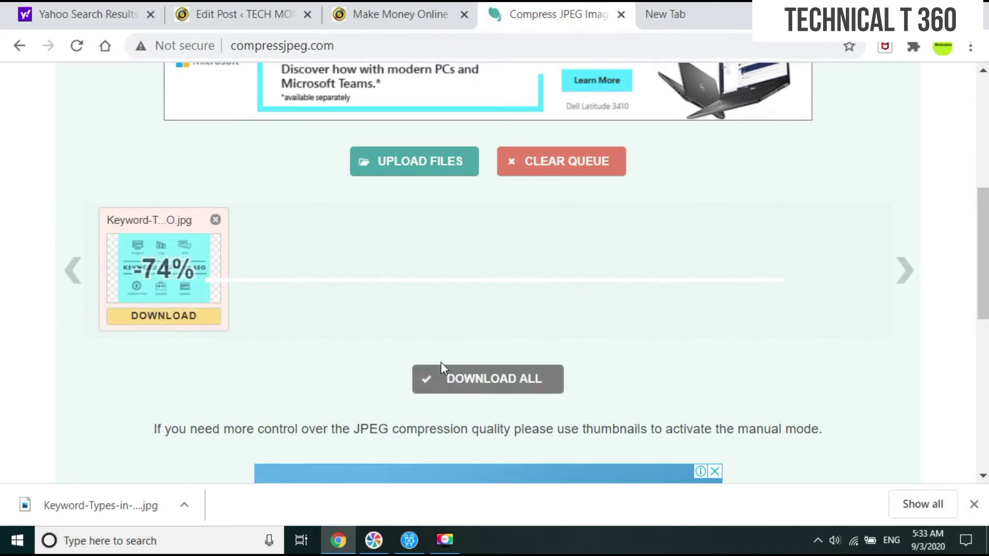
Download the compressed Keyword-Types-in-SEO image and look at the file in the Downloads folder.
left_click(175, 318)
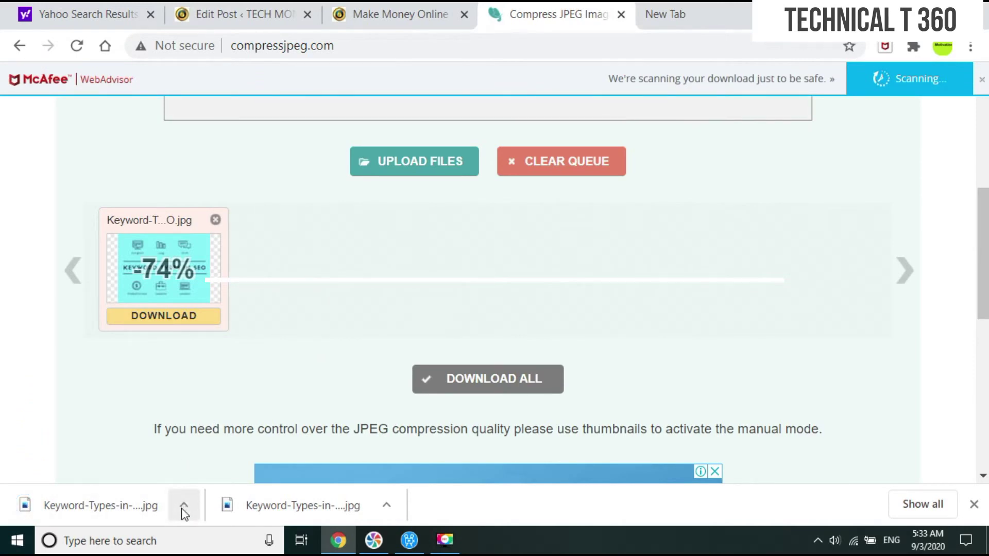
left_click(183, 508)
left_click(235, 444)
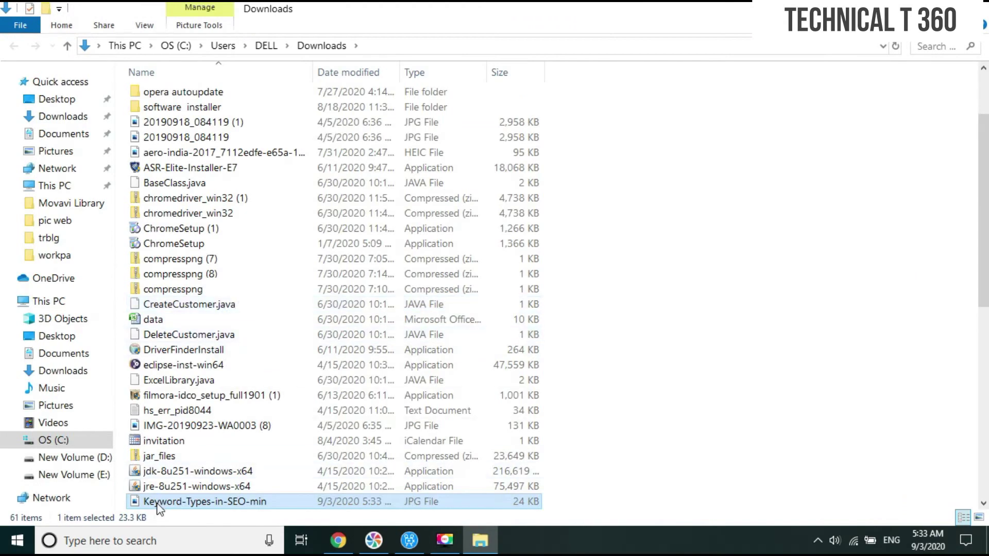
left_click(974, 8)
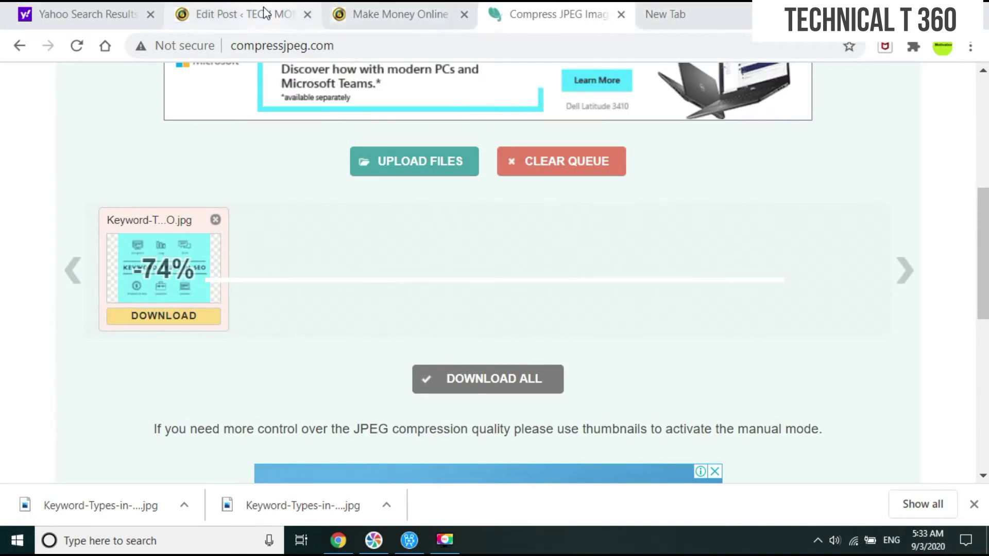
Return to the WordPress post and add another empty paragraph under the Types of keyword used in SEO heading.
left_click(242, 14)
left_click(524, 271)
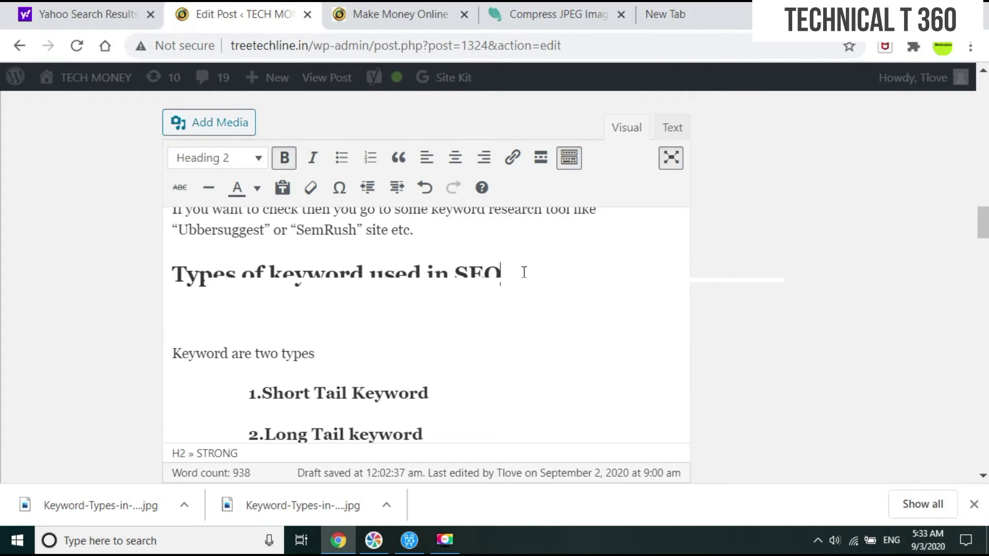
key("Return")
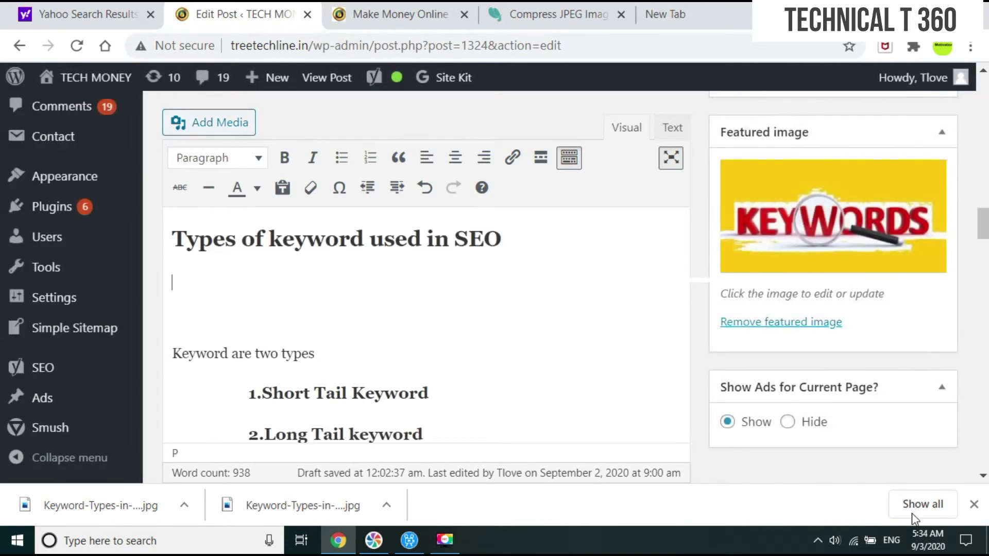
Upload the compressed image Keyword-Types-in-SEO-min from the Desktop to the post's media library.
key("ctrl+4")
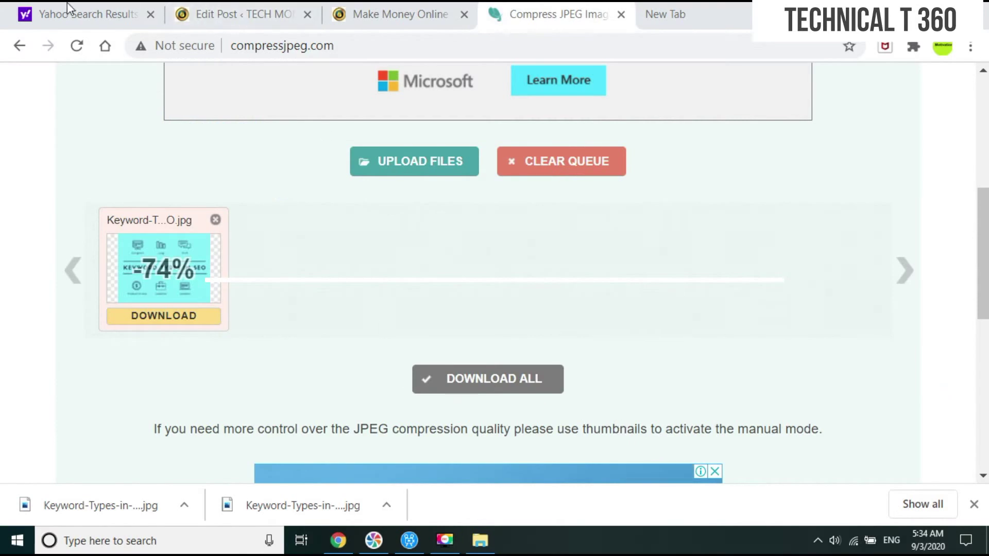
left_click(237, 14)
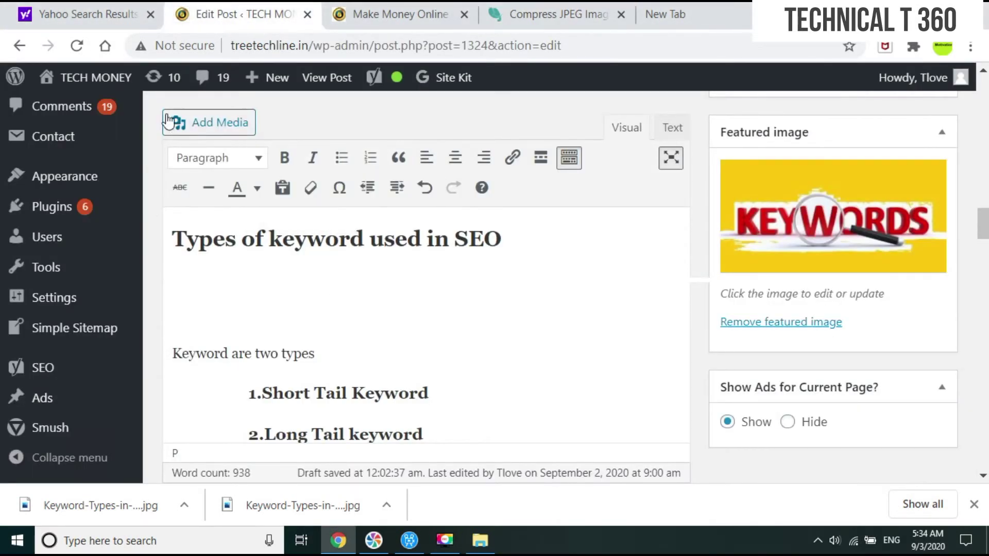
left_click(195, 127)
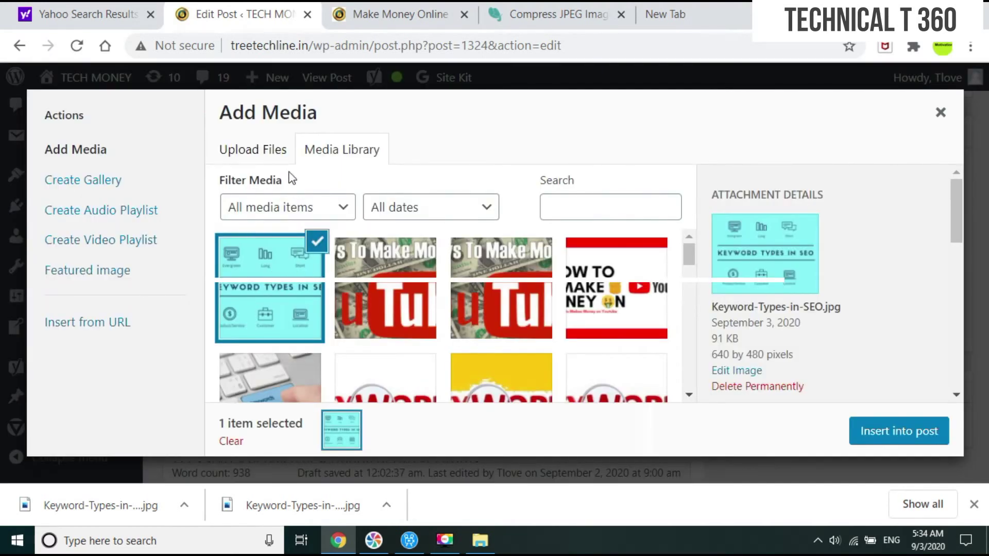
left_click(277, 154)
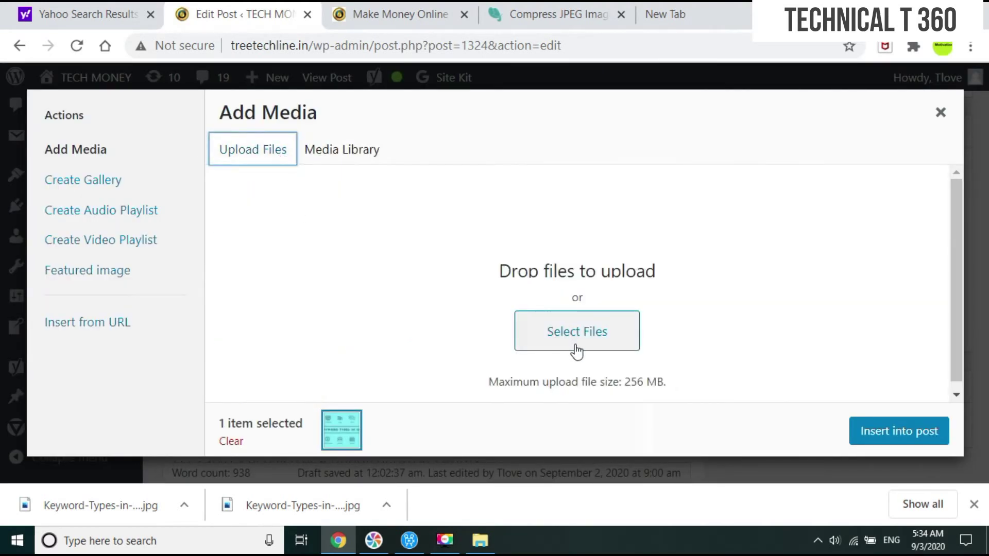
left_click(576, 350)
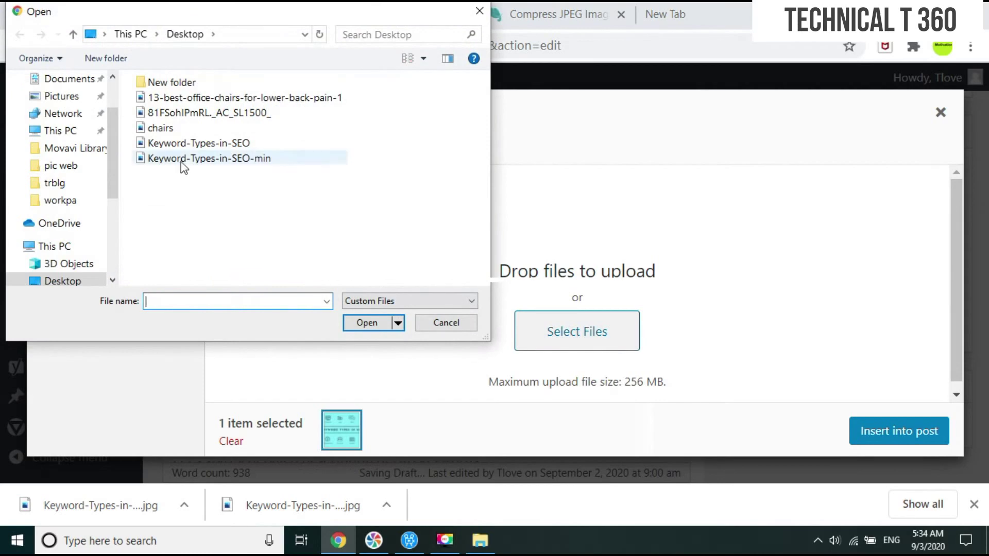
left_click(183, 162)
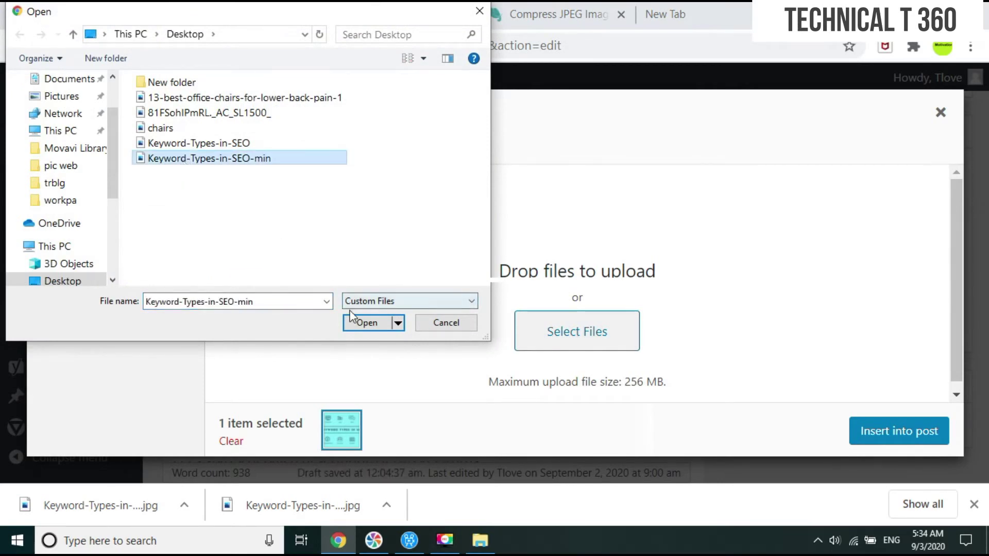
left_click(359, 327)
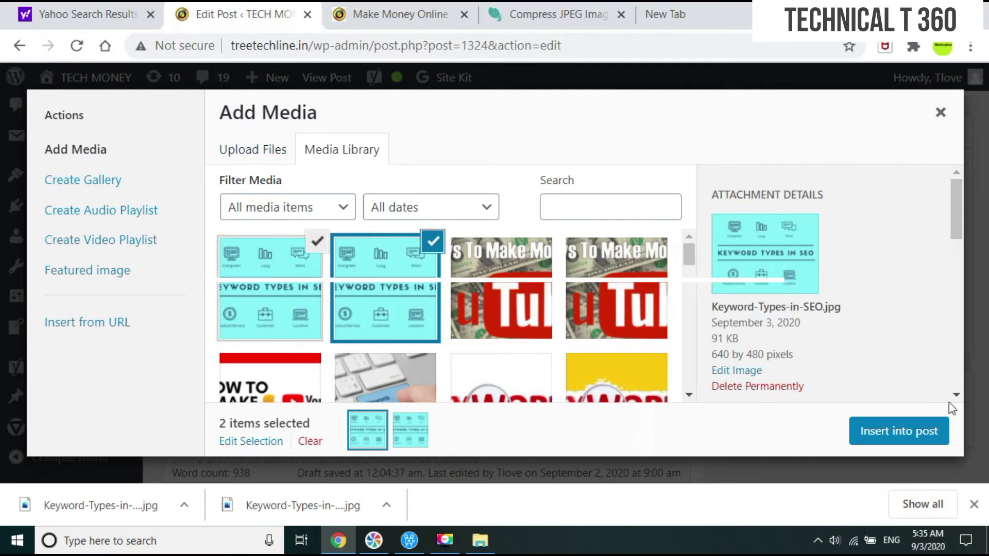
Set the alt text of the Keyword-Types-in-SEO.jpg attachment to "what is keyword".
scroll(832, 364, "down", 5)
scroll(834, 360, "up", 5)
scroll(946, 238, "down", 3)
left_click_drag(952, 296, 956, 266)
left_click(844, 235)
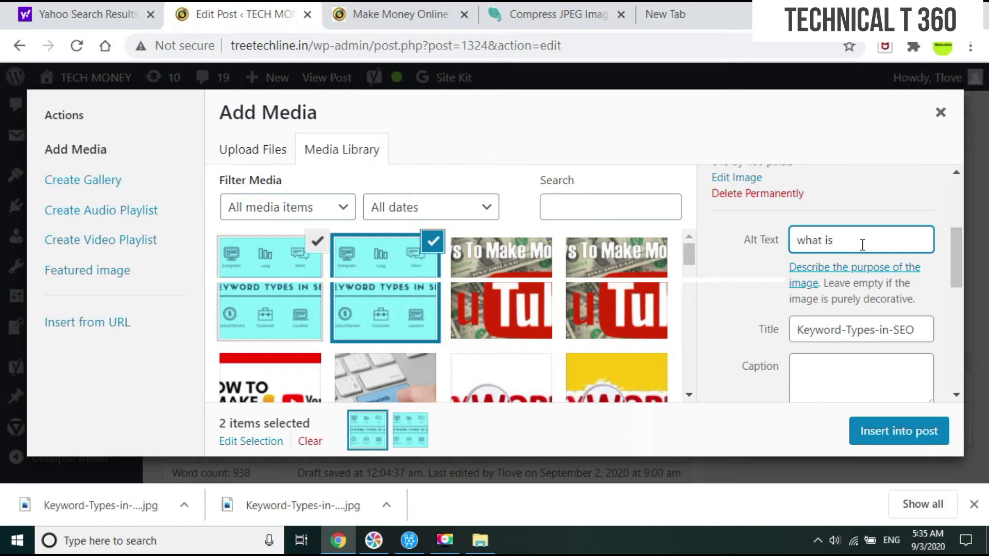
type("yword")
Change the attachment's title to "Keyword-Types in SEO" and enter "types of keywords" as its caption.
left_click(898, 330)
key("BackSpace")
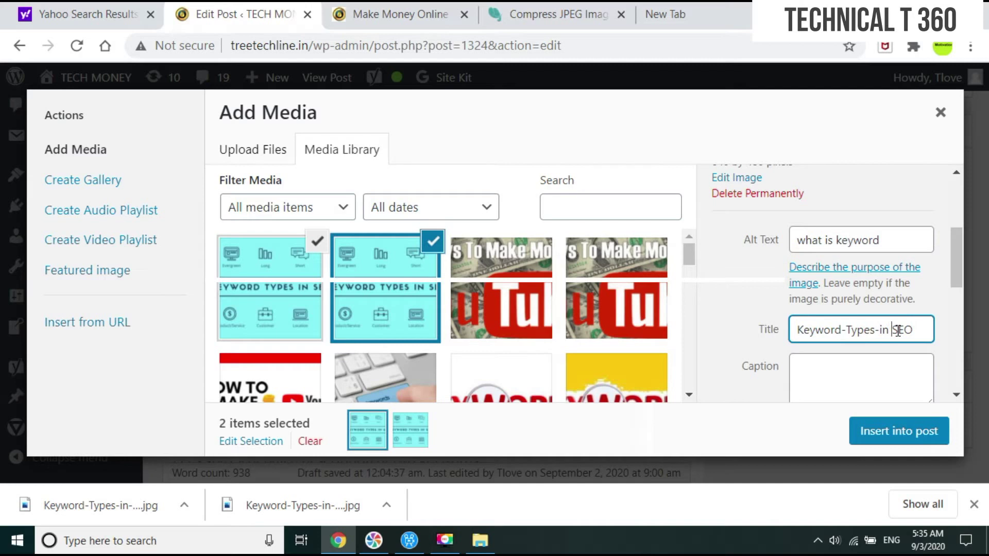
left_click(879, 330)
key("BackSpace")
left_click(852, 373)
type("ke")
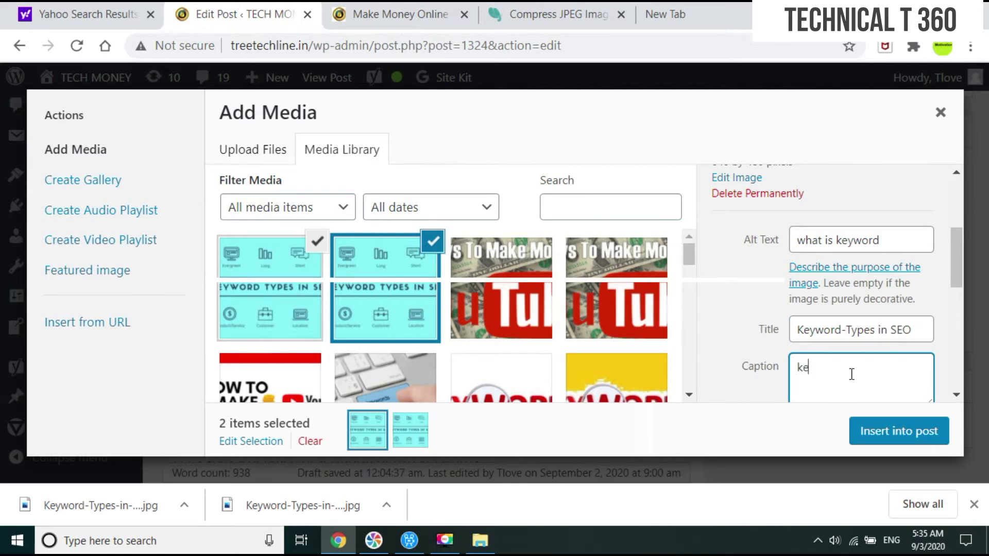
key("BackSpace")
type("types of keywords")
Check the remaining attachment details and insert the two selected keyword-types images into the post.
scroll(958, 406, "down", 2)
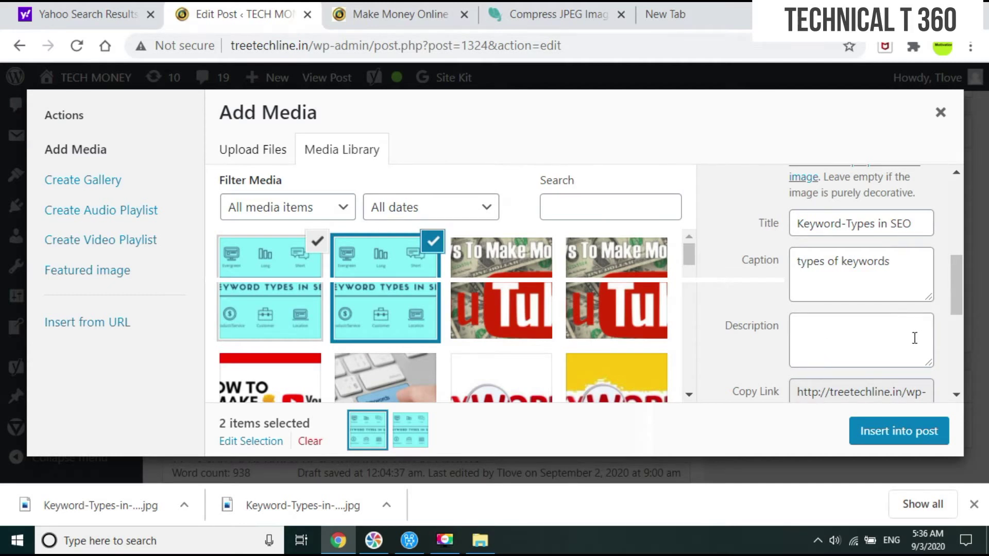
left_click_drag(956, 315, 894, 312)
left_click_drag(959, 303, 958, 273)
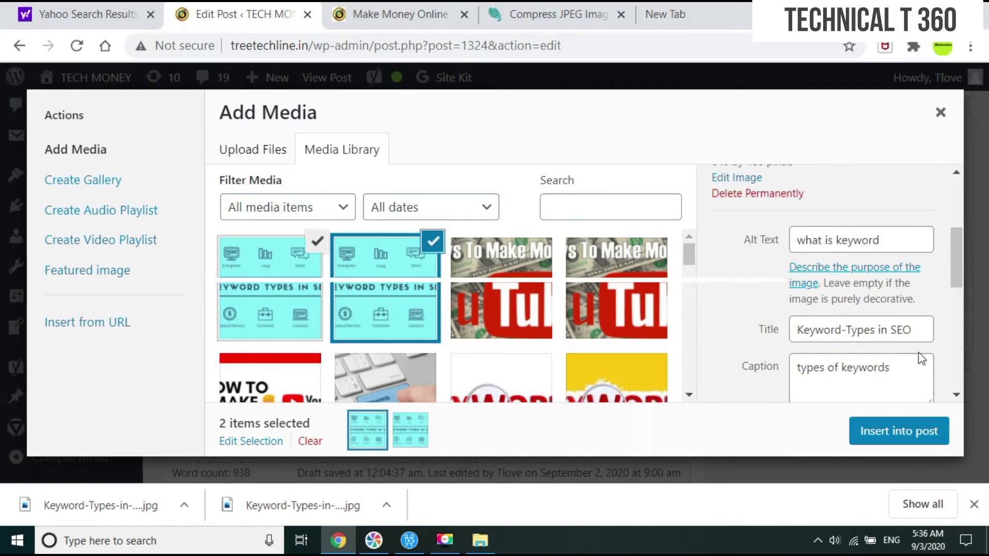
left_click(874, 437)
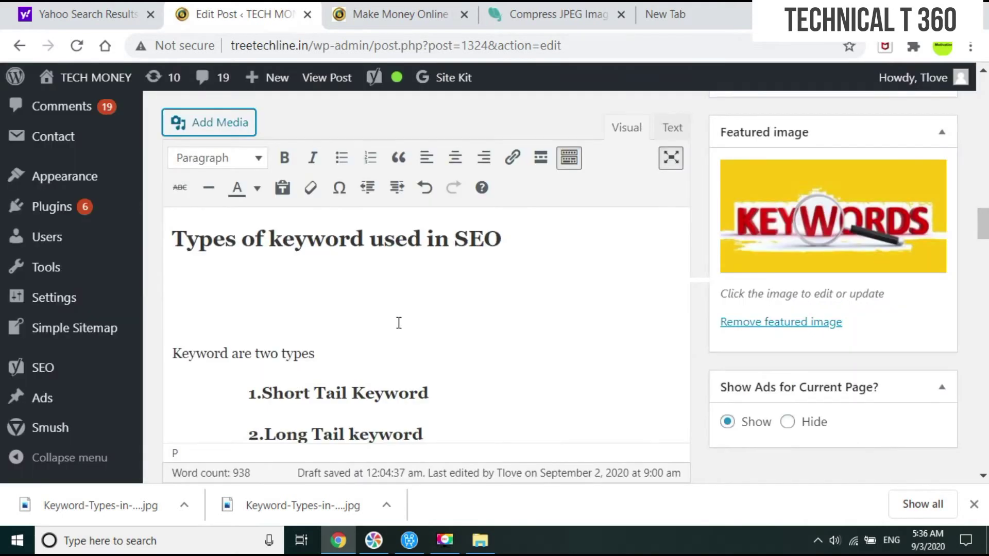
Center-align the inserted image directly below the Types of keyword used in SEO heading.
scroll(456, 323, "down", 3)
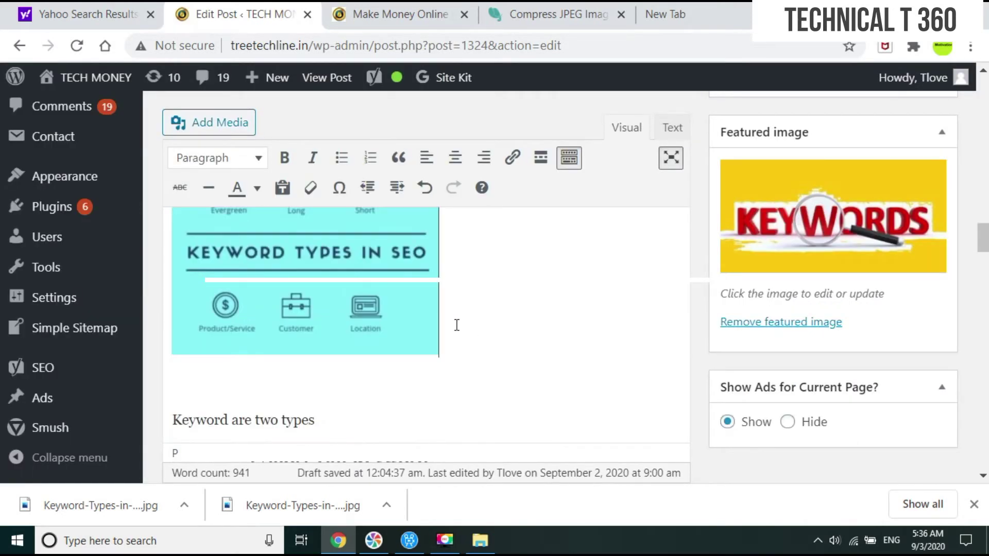
scroll(457, 324, "up", 8)
left_click(322, 339)
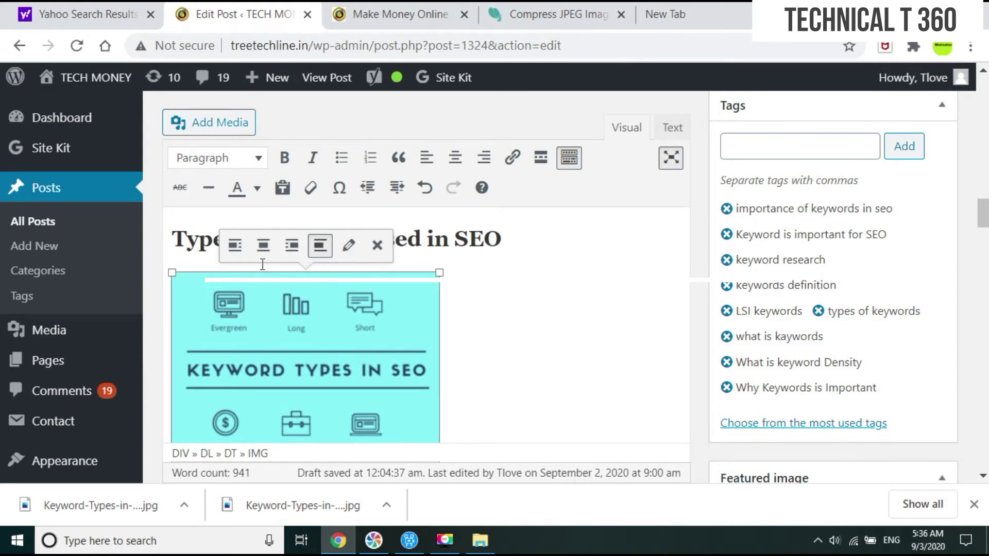
left_click(264, 246)
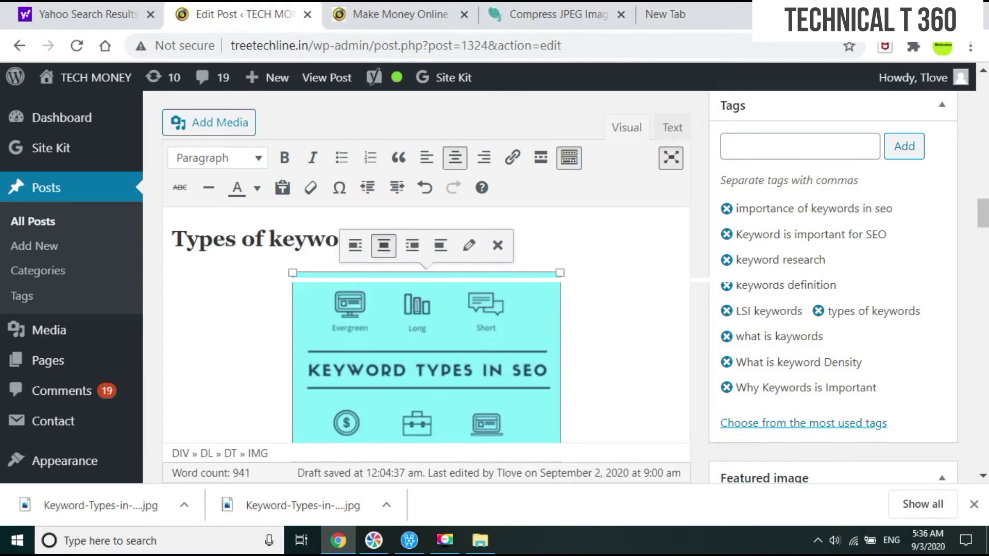
Change the size of the centered keyword-types image to Full Size – 640 × 480 and update it in the post.
left_click(468, 245)
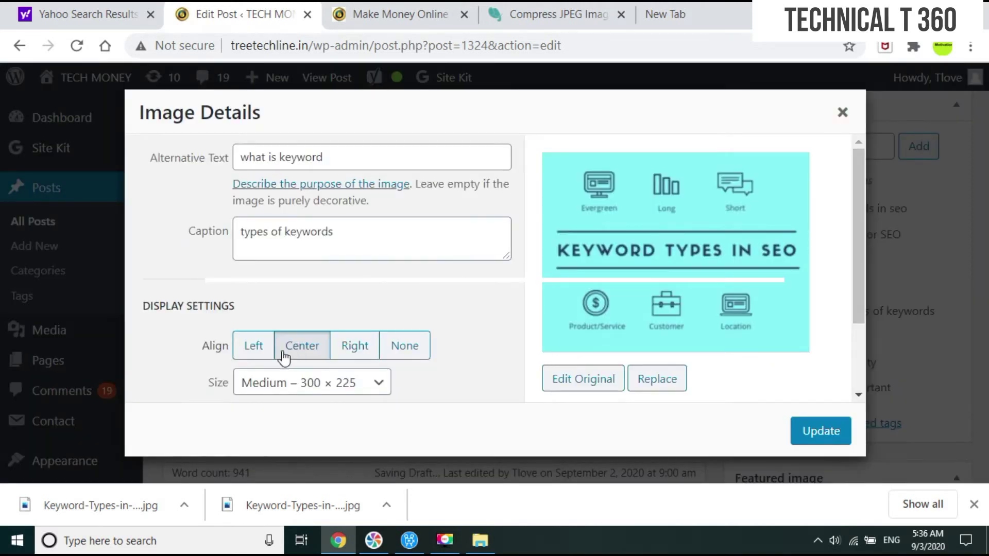
left_click(375, 383)
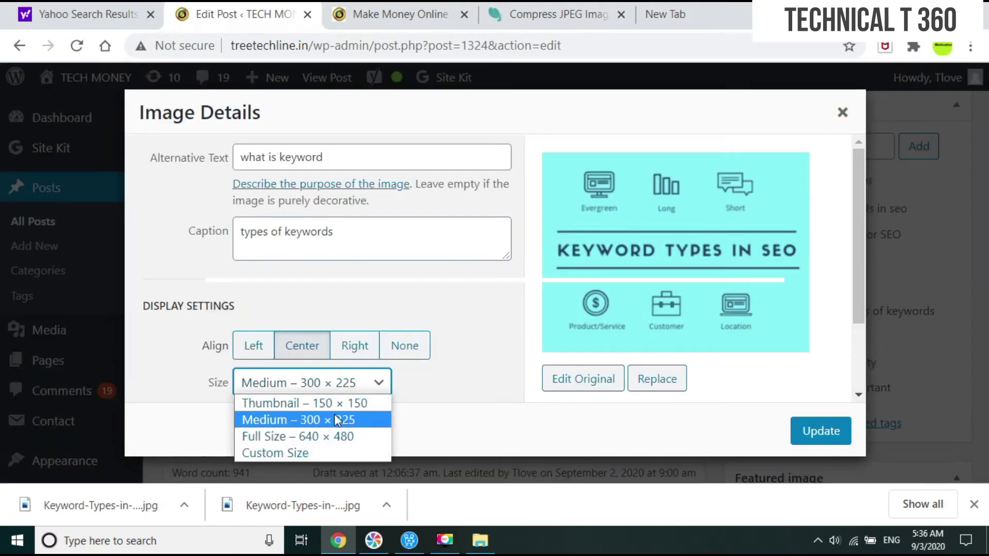
left_click(328, 438)
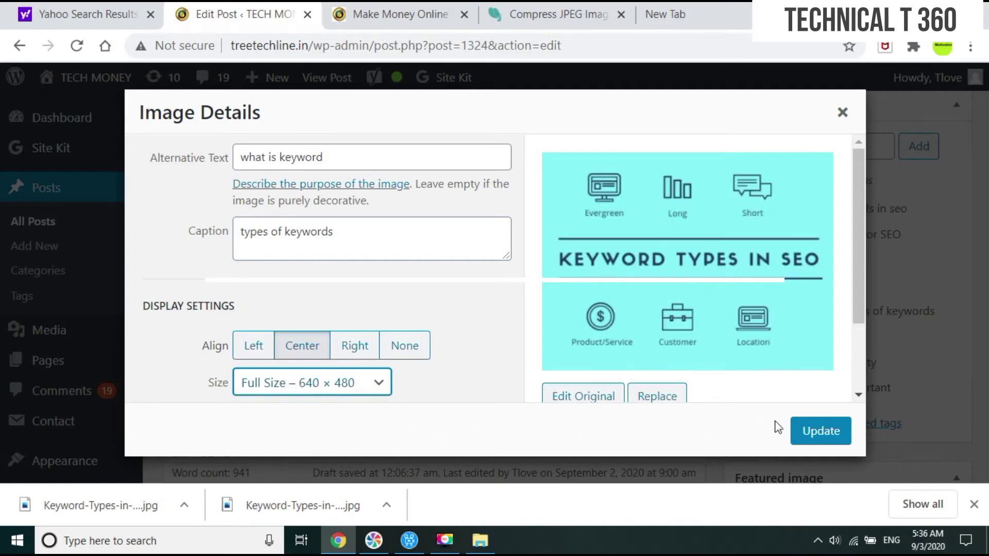
left_click(818, 432)
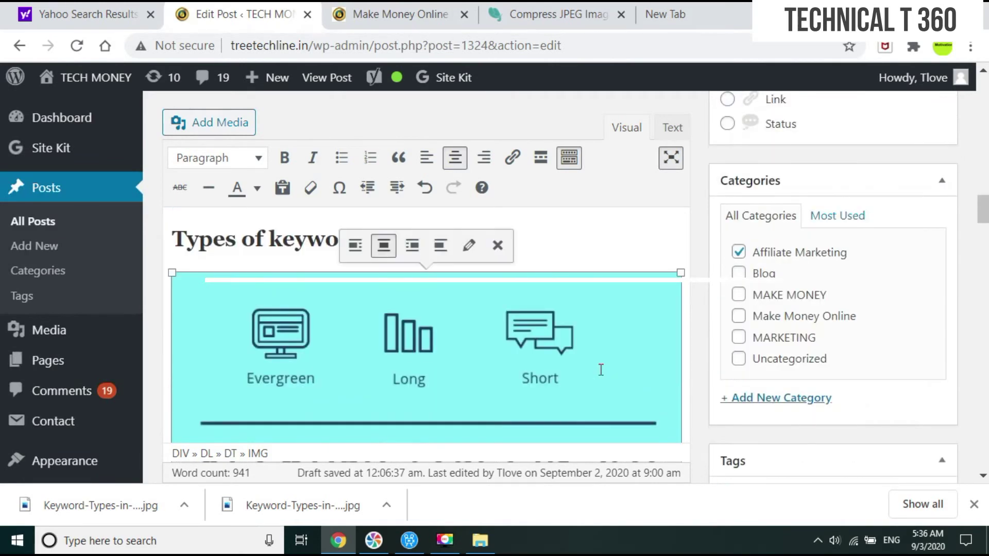
Delete the smaller duplicate Keyword Types in SEO image below the "types of keywords" caption.
scroll(563, 327, "down", 5)
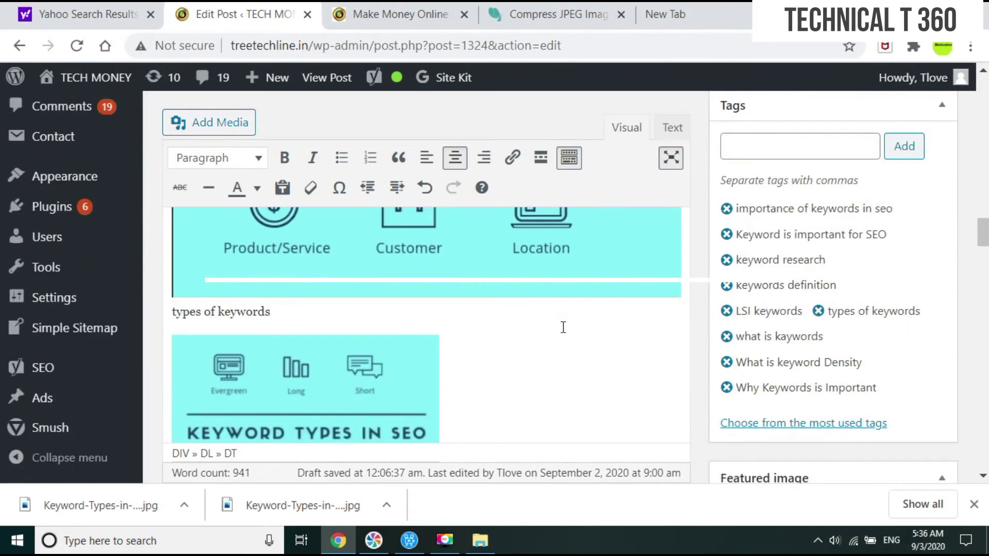
scroll(564, 328, "down", 5)
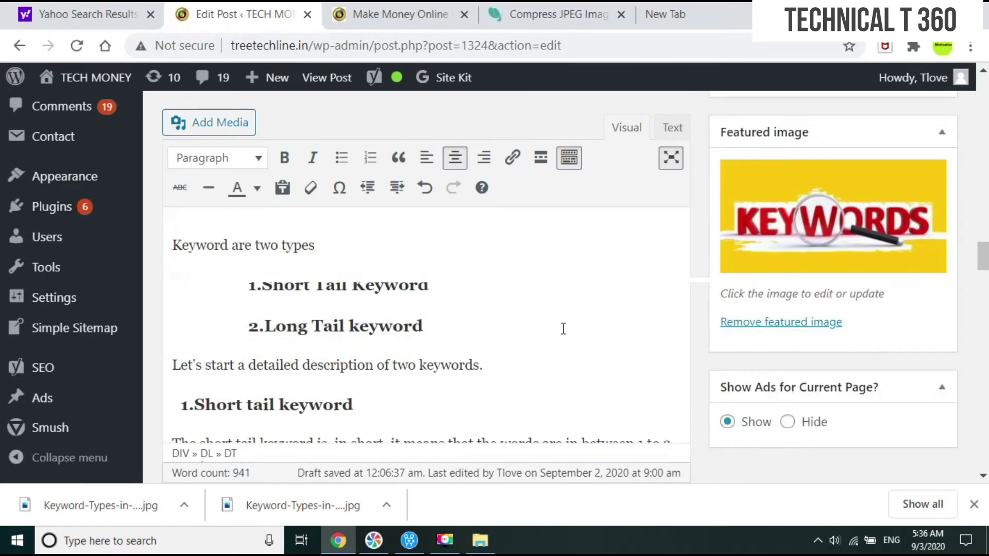
scroll(563, 328, "up", 5)
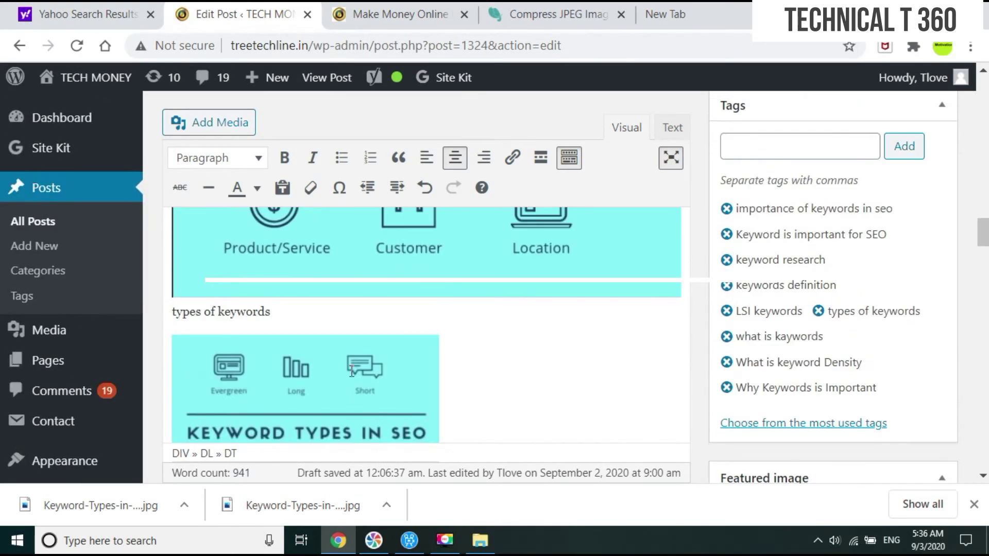
left_click(352, 372)
key("Delete")
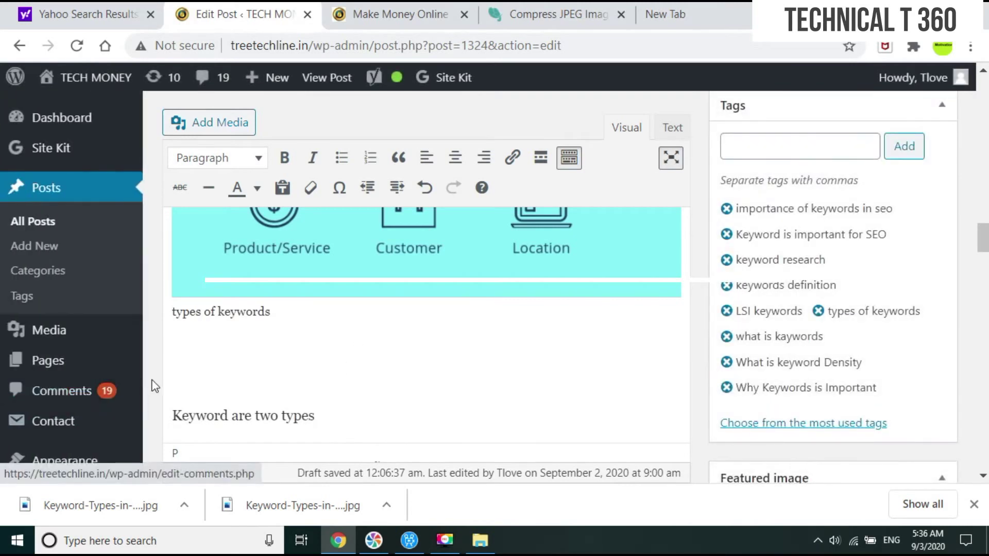
Remove the blank lines between the "types of keywords" caption and the "Keyword are two types" line.
left_click(179, 384)
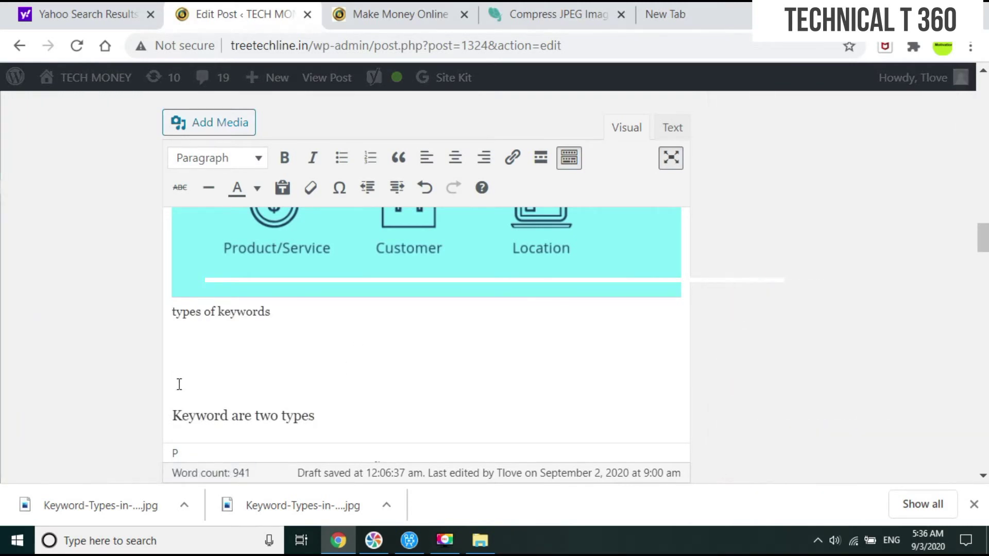
key("BackSpace")
key("BackSpace")
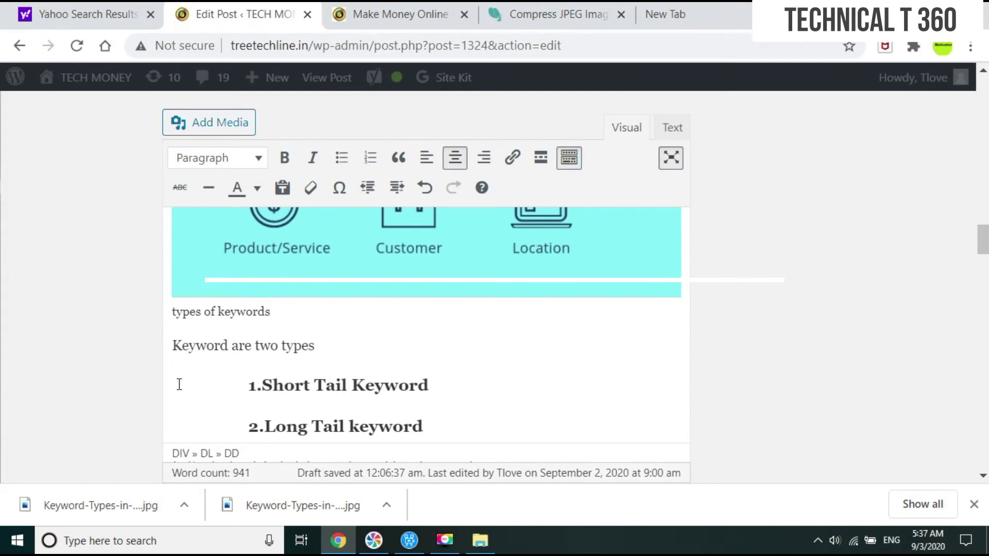
scroll(179, 384, "up", 5)
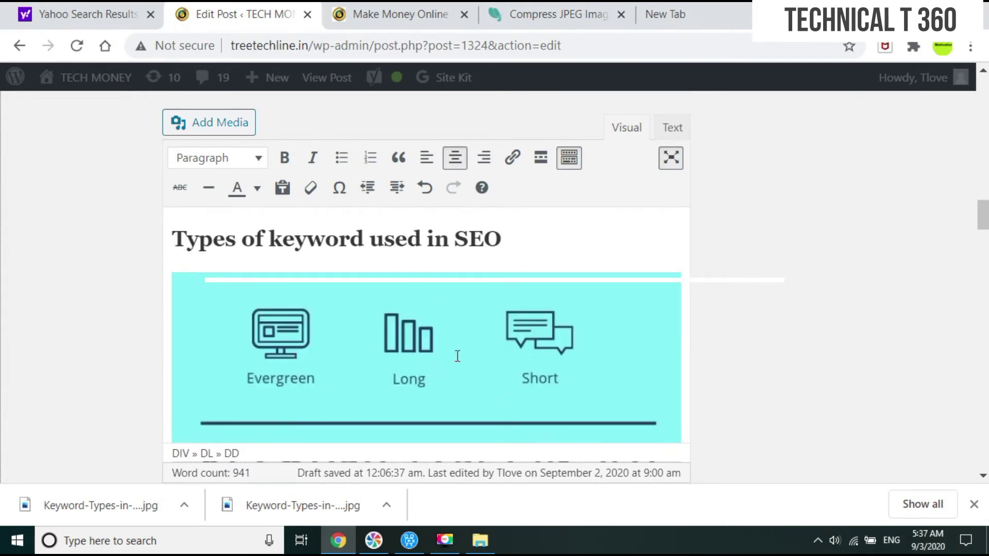
Open the Google preview snippet for editing in the post's Yoast SEO section.
left_click_drag(983, 214, 936, 382)
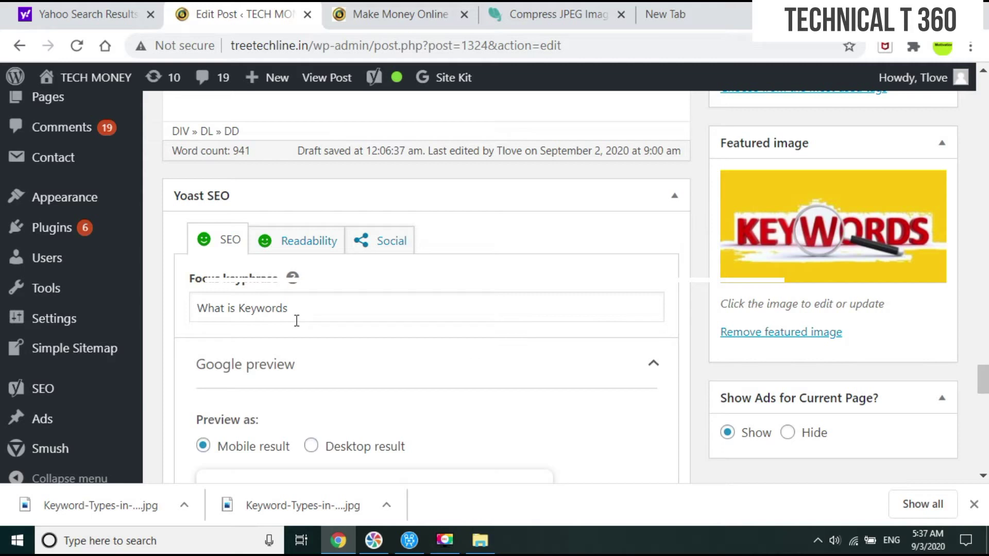
left_click(981, 474)
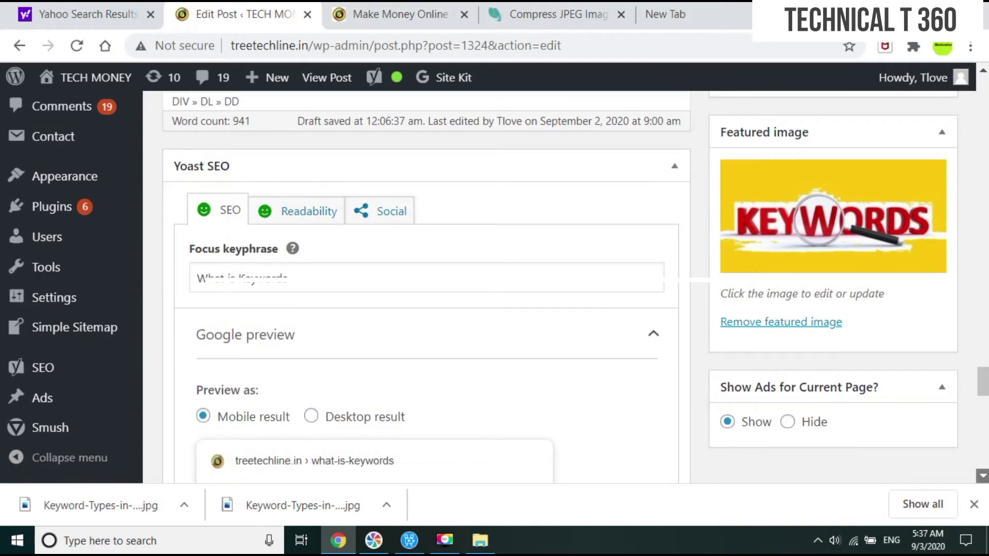
scroll(426, 286, "down", 3)
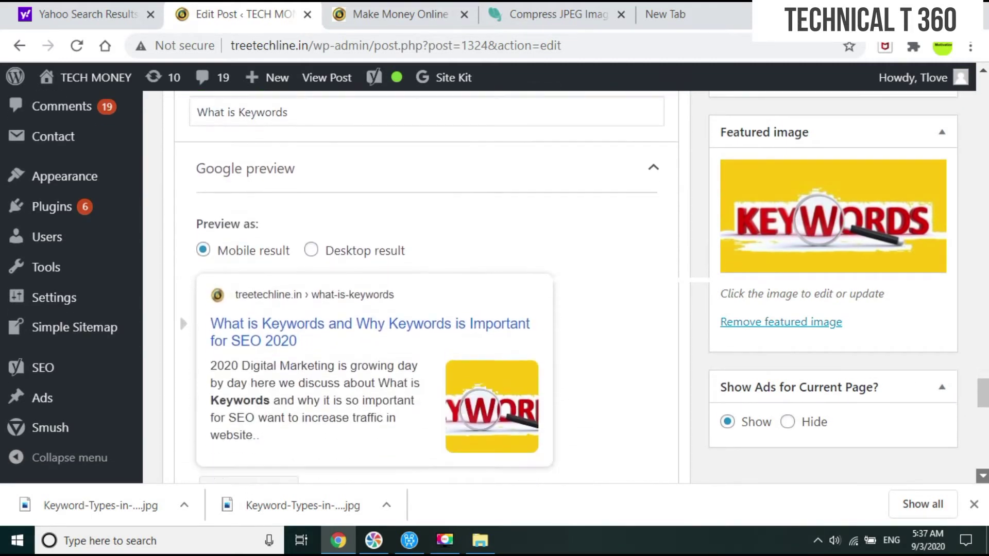
scroll(982, 474, "down", 3)
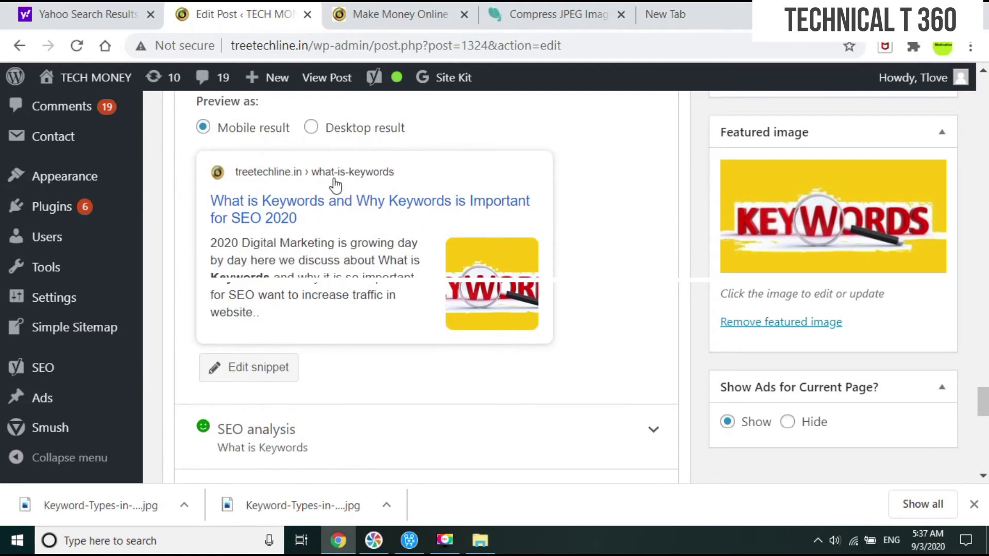
left_click(252, 381)
Examine the Google preview together with the snippet's SEO title, slug and meta description.
scroll(453, 350, "up", 7)
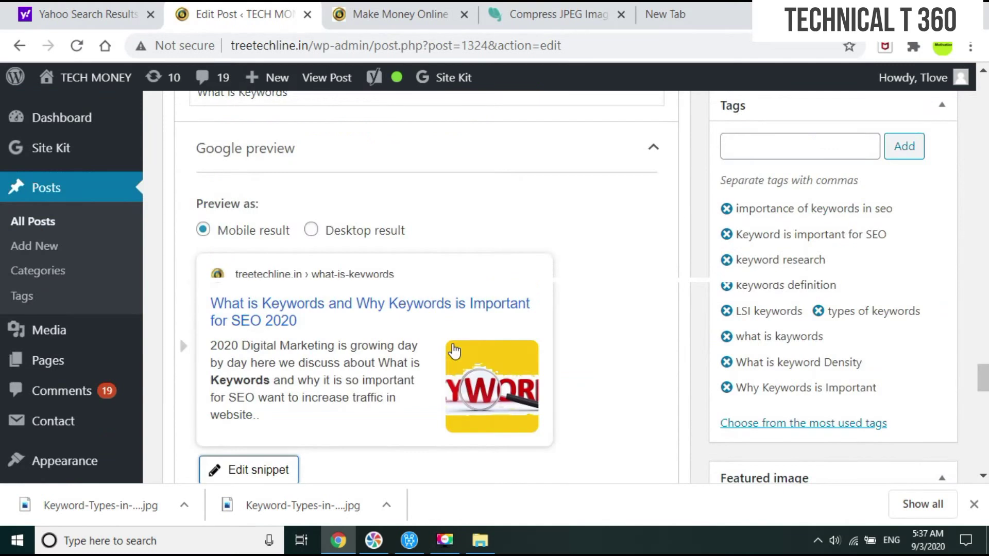
left_click(981, 476)
scroll(981, 484, "down", 2)
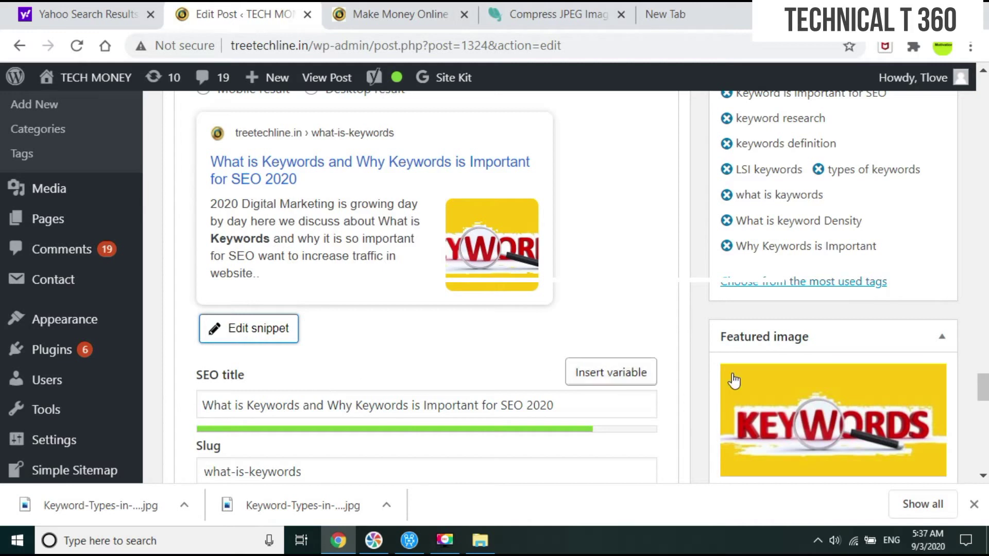
left_click(984, 475)
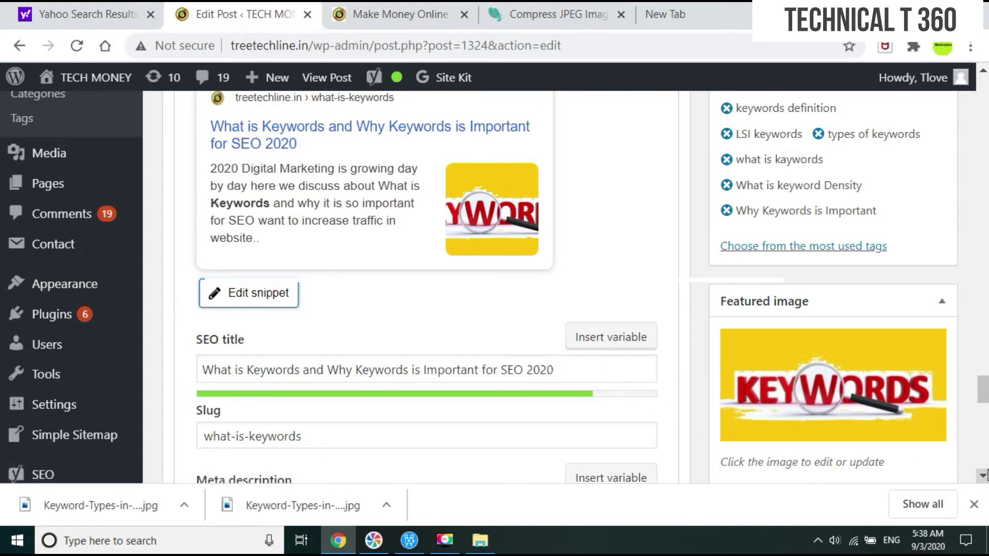
left_click(982, 475)
left_click(982, 475)
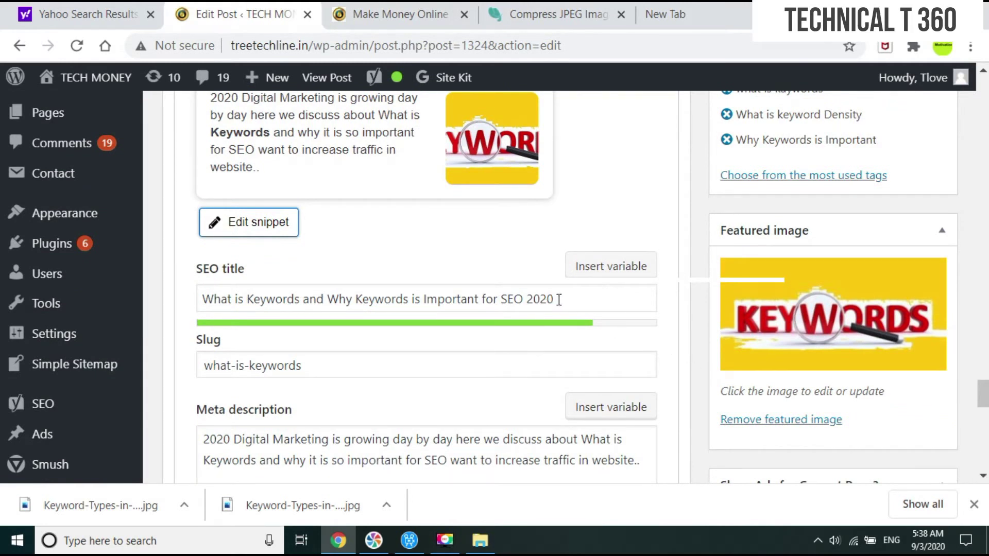
left_click(983, 478)
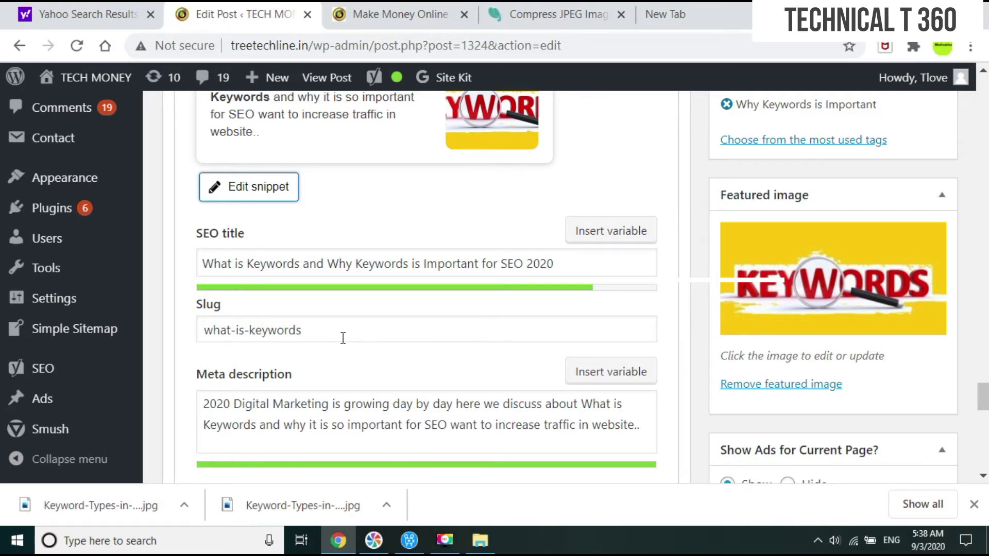
left_click(983, 73)
scroll(984, 77, "up", 3)
mouse_move(374, 77)
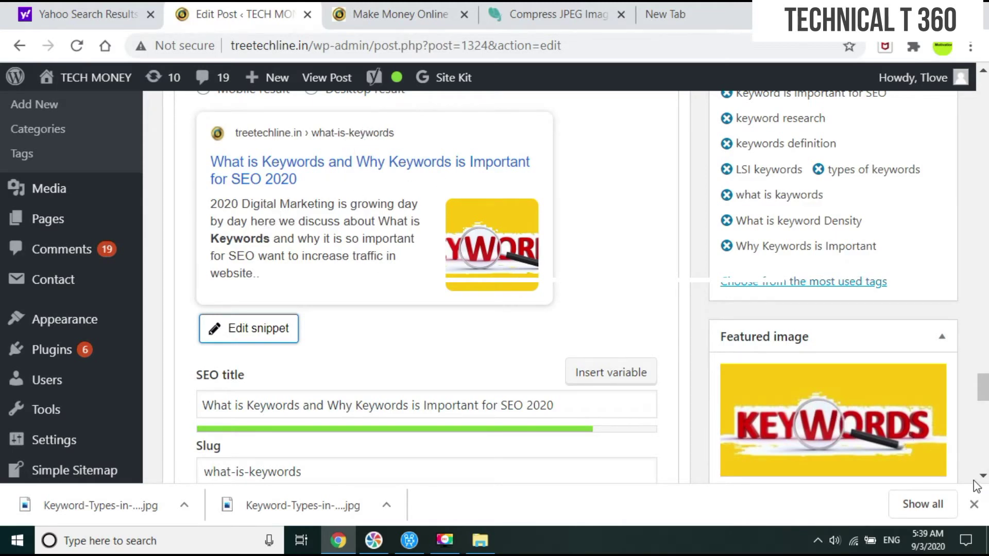
scroll(983, 479, "down", 4)
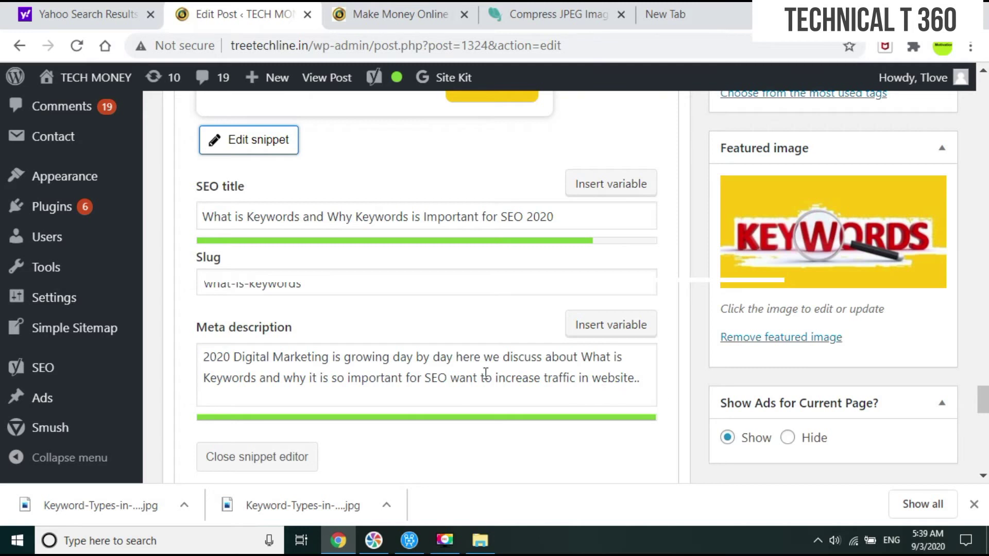
Append "fs" to the end of the meta description, and delete it together with the extra final period.
left_click(640, 382)
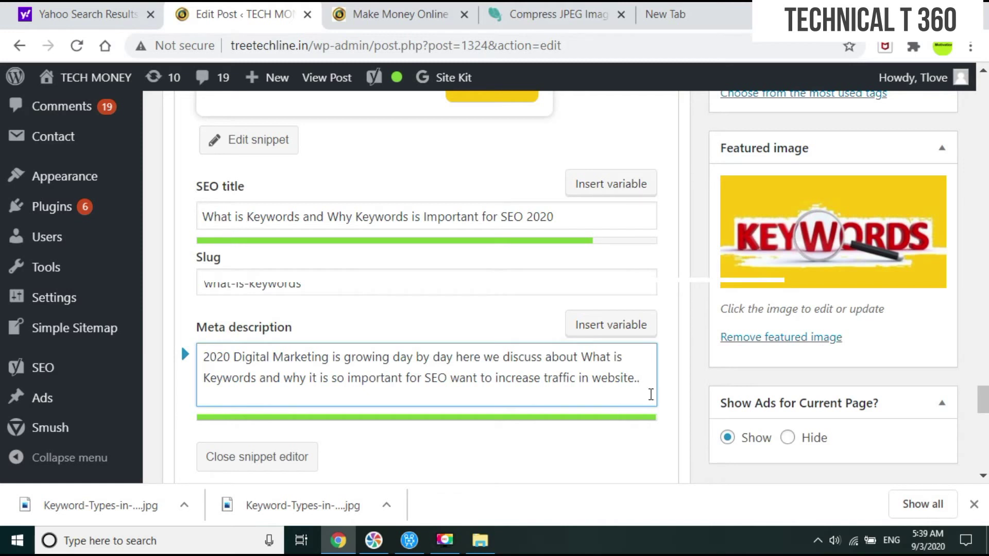
type("fs")
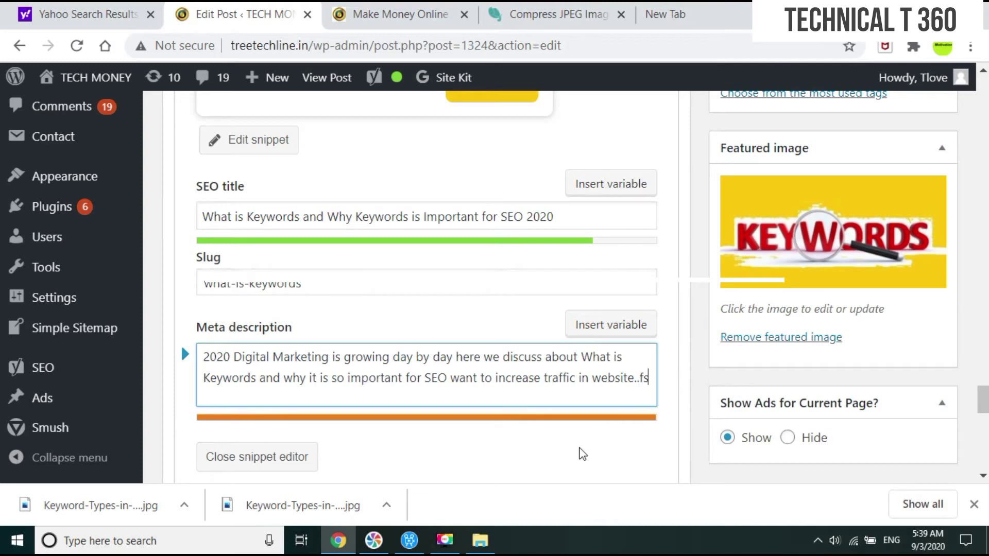
key("BackSpace")
key("BackSpace")
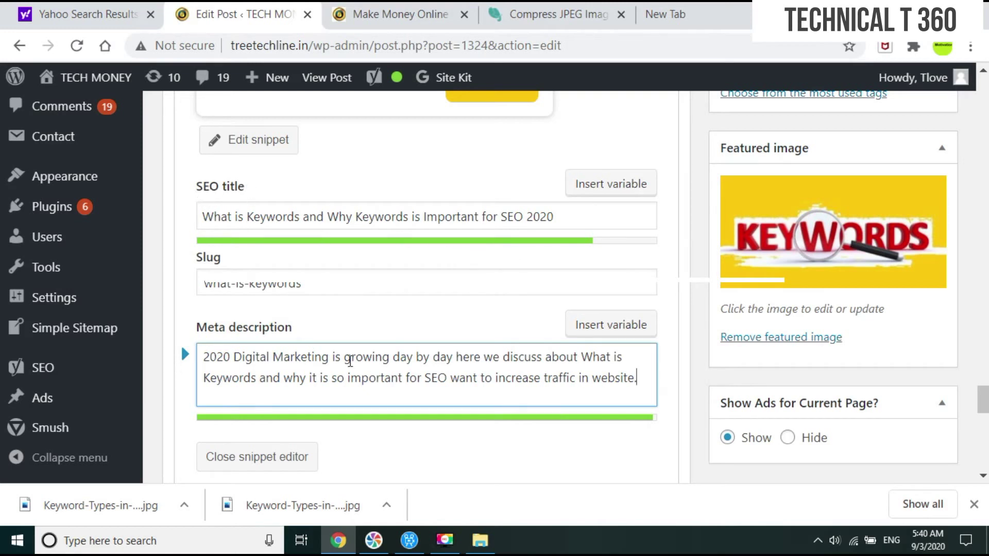
Expand the SEO analysis for the What is Keywords keyphrase and bring up its analysis results.
left_click(983, 476)
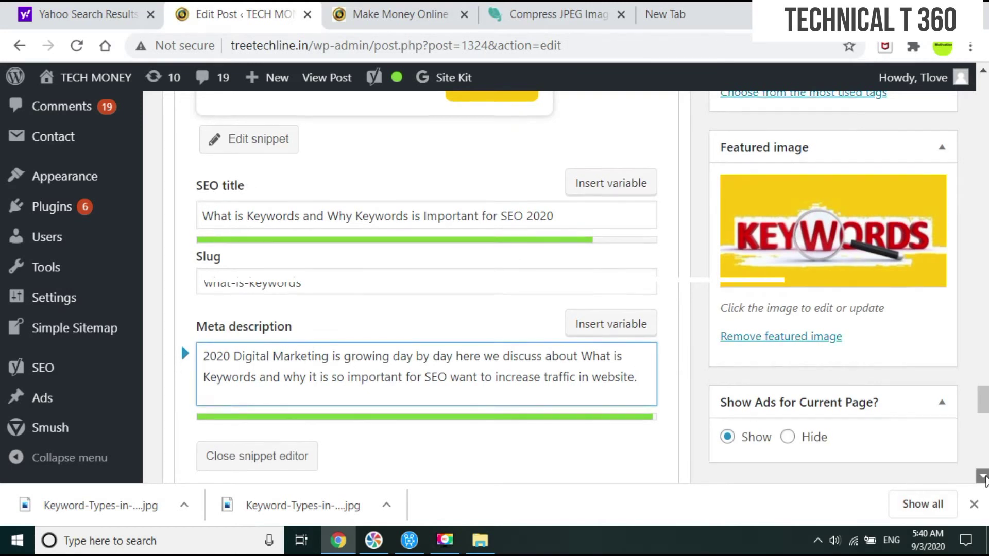
scroll(360, 317, "down", 3)
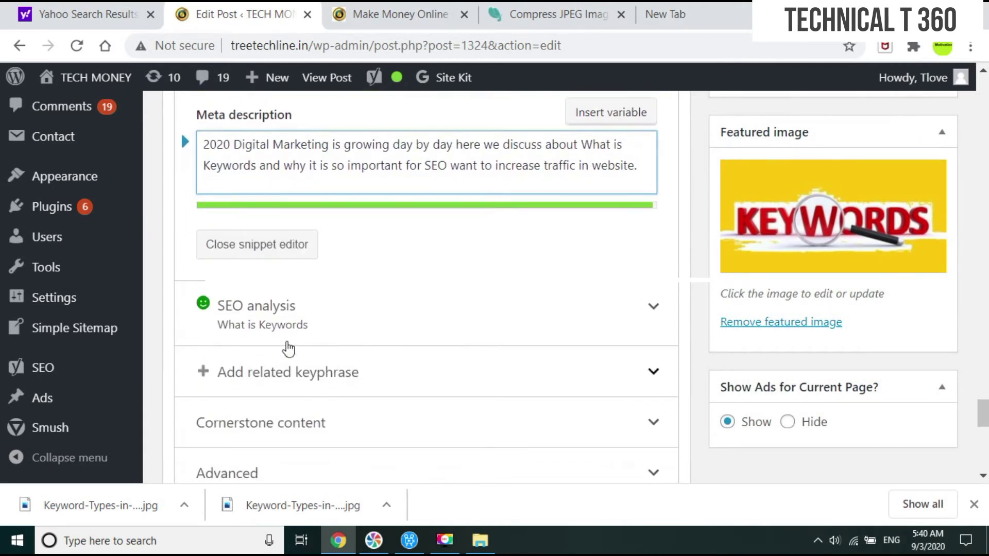
left_click(414, 316)
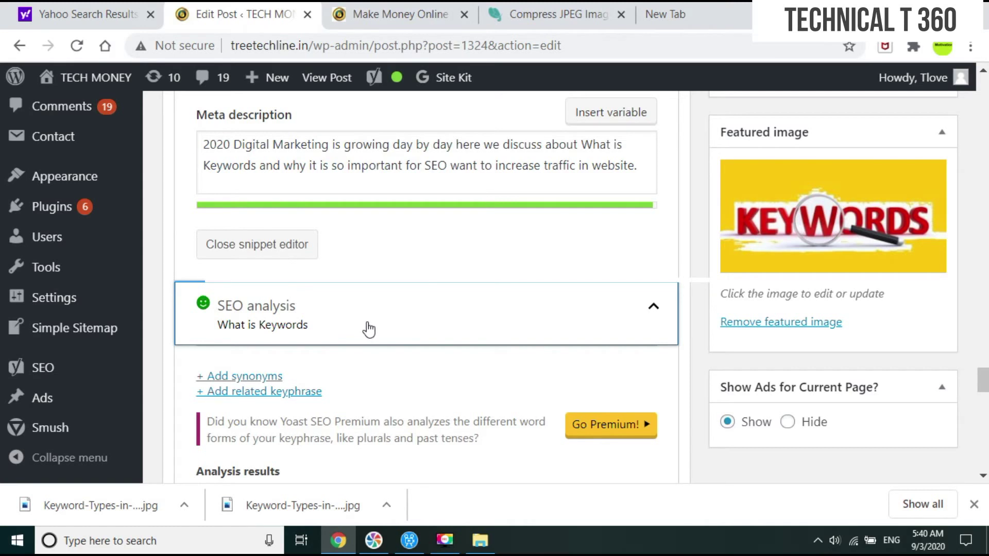
scroll(369, 328, "down", 6)
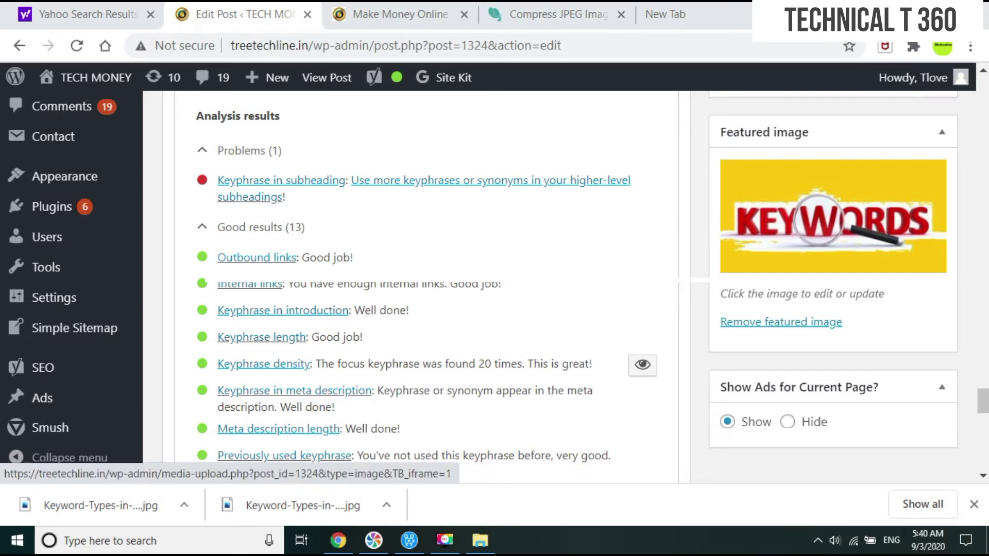
Examine the problems and good results listed in the SEO analysis, comparing them with the meta description.
left_click(983, 75)
left_click(984, 75)
left_click(983, 75)
left_click(983, 74)
left_click(984, 75)
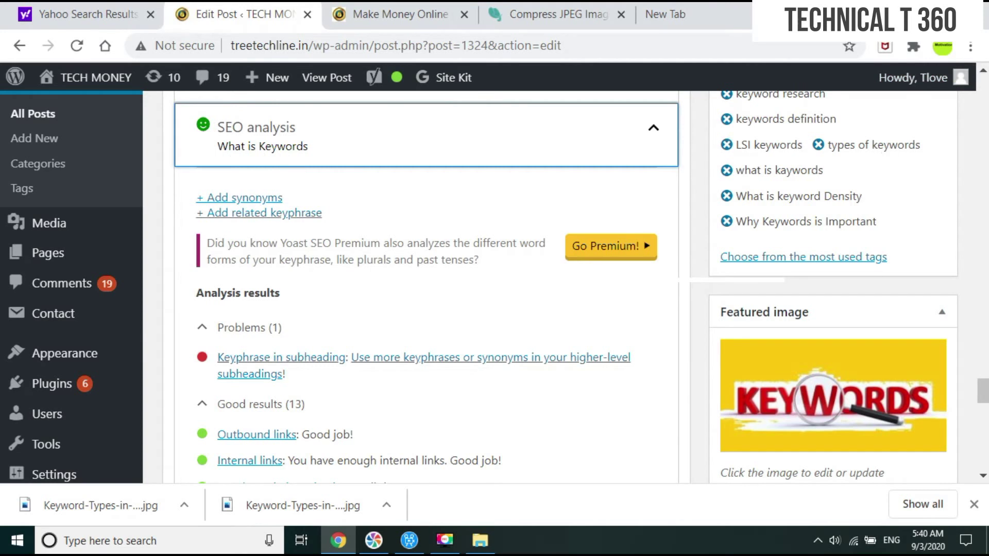
left_click(984, 476)
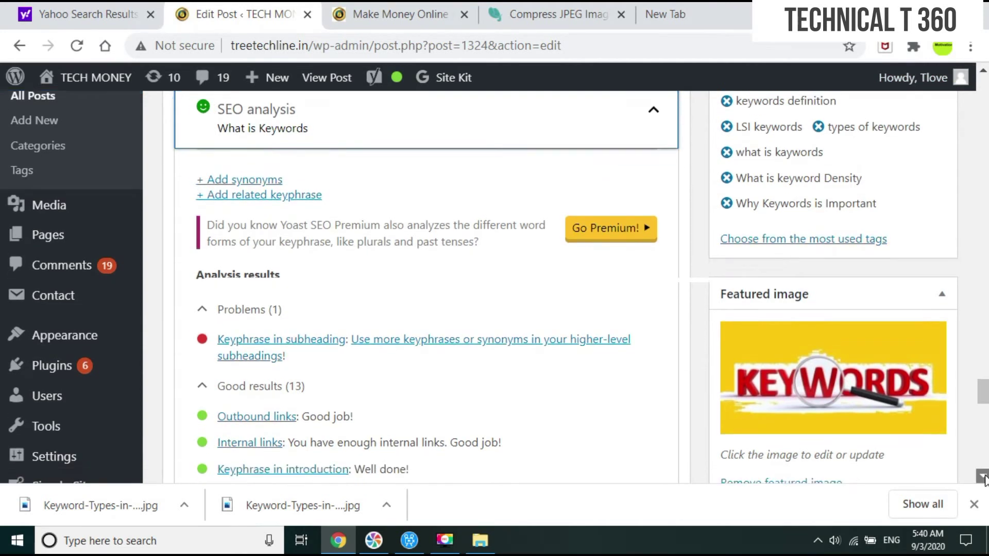
left_click(983, 476)
left_click(984, 476)
left_click(983, 476)
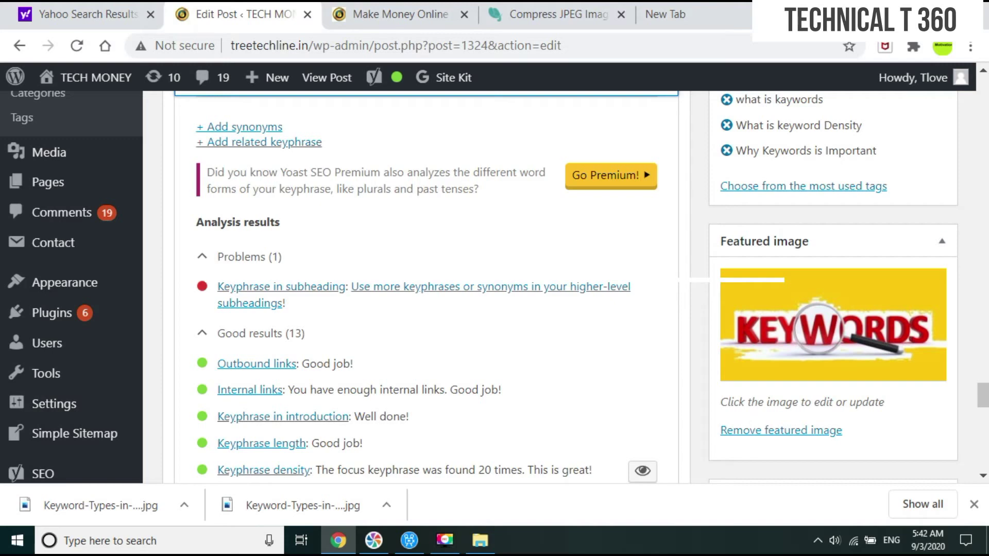
scroll(983, 470, "down", 2)
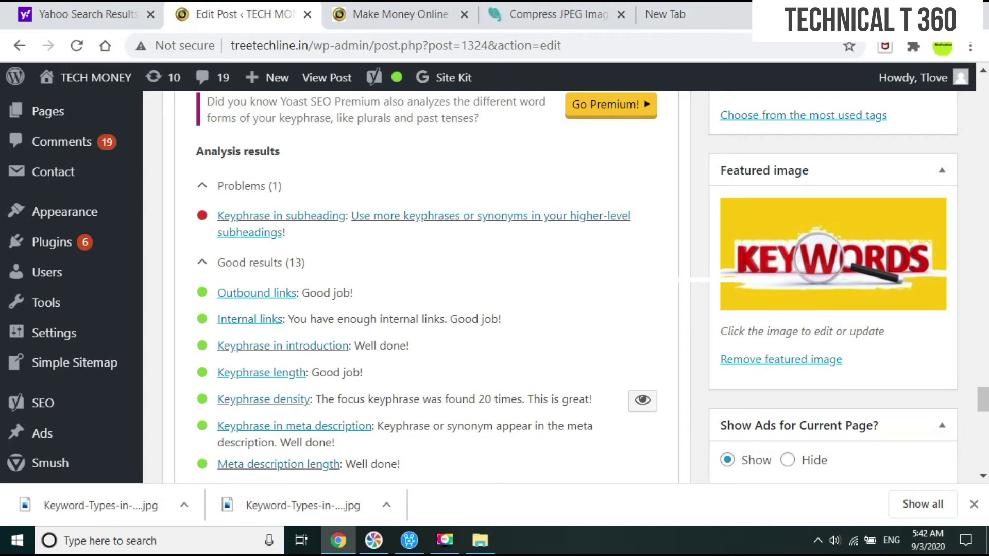
left_click(982, 72)
left_click_drag(982, 75, 983, 75)
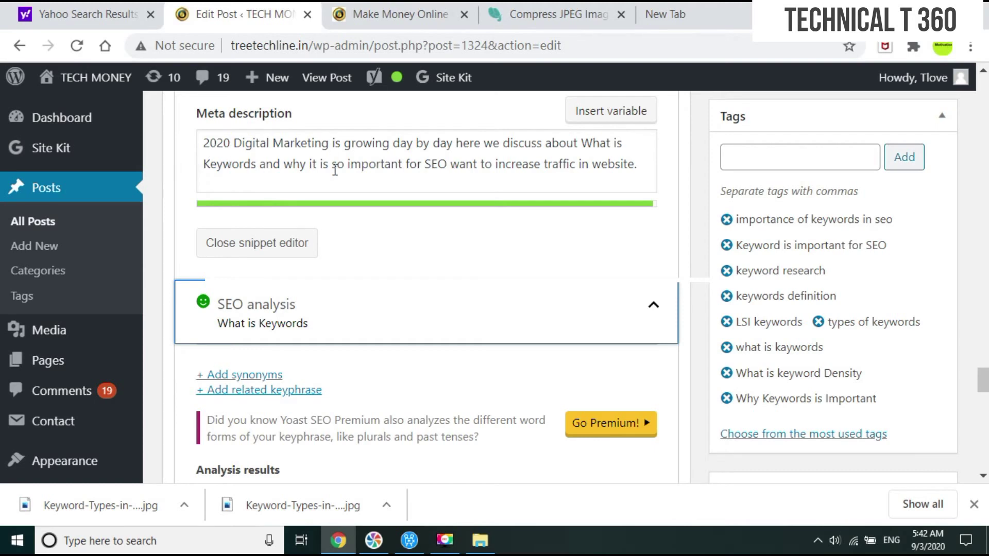
left_click(983, 476)
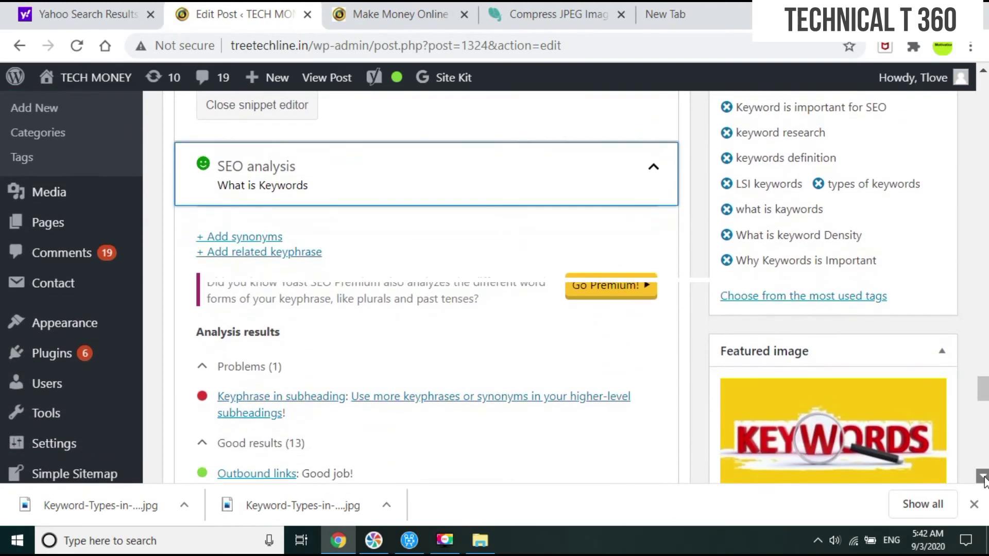
Examine the good results in the SEO analysis, then review the snippet's meta description, slug, SEO title and focus keyphrase.
scroll(982, 475, "down", 5)
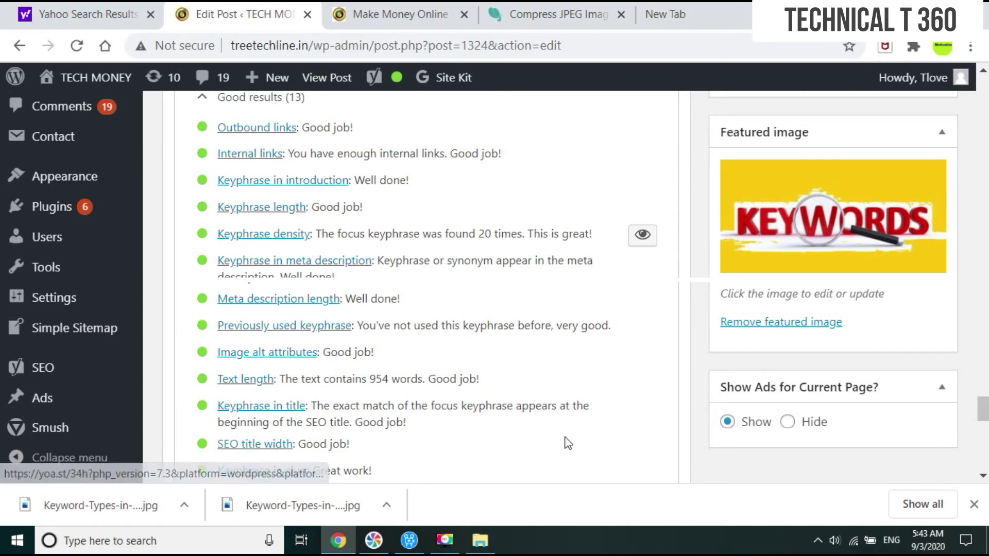
scroll(983, 475, "down", 1)
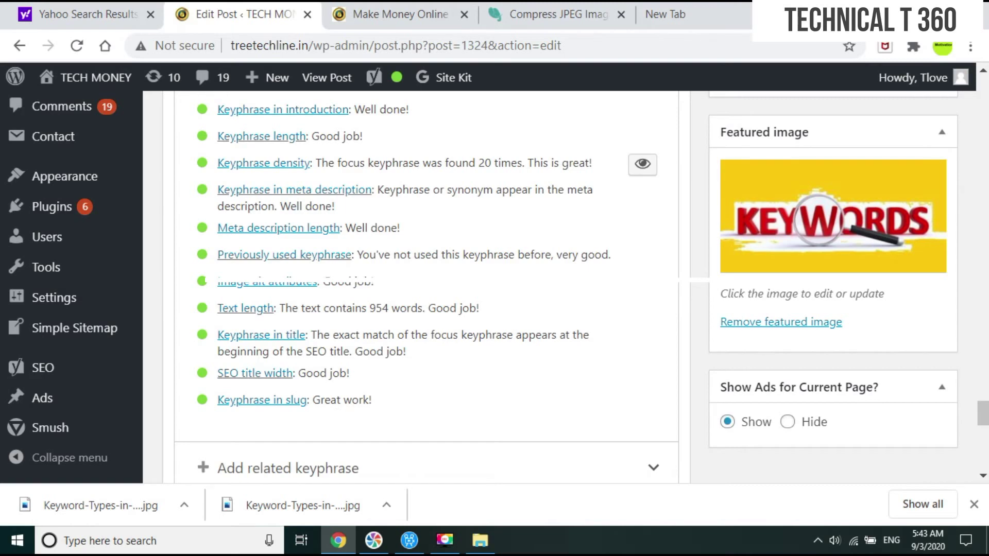
scroll(983, 72, "up", 2)
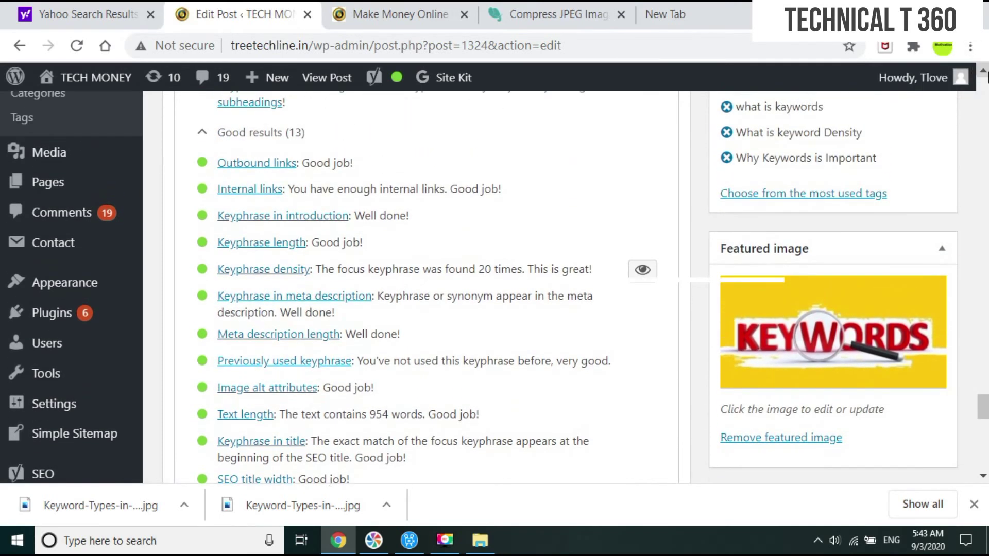
scroll(983, 72, "up", 1)
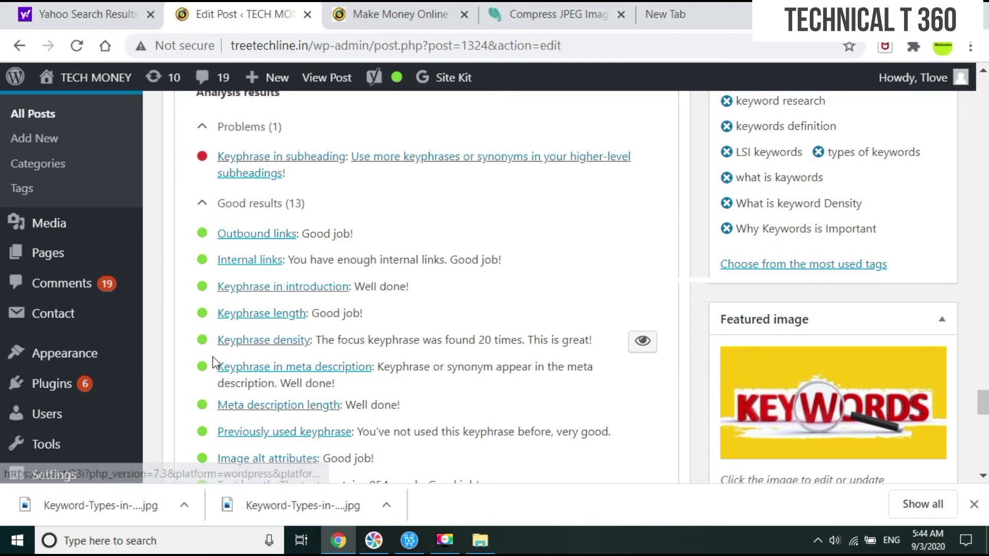
scroll(395, 213, "up", 5)
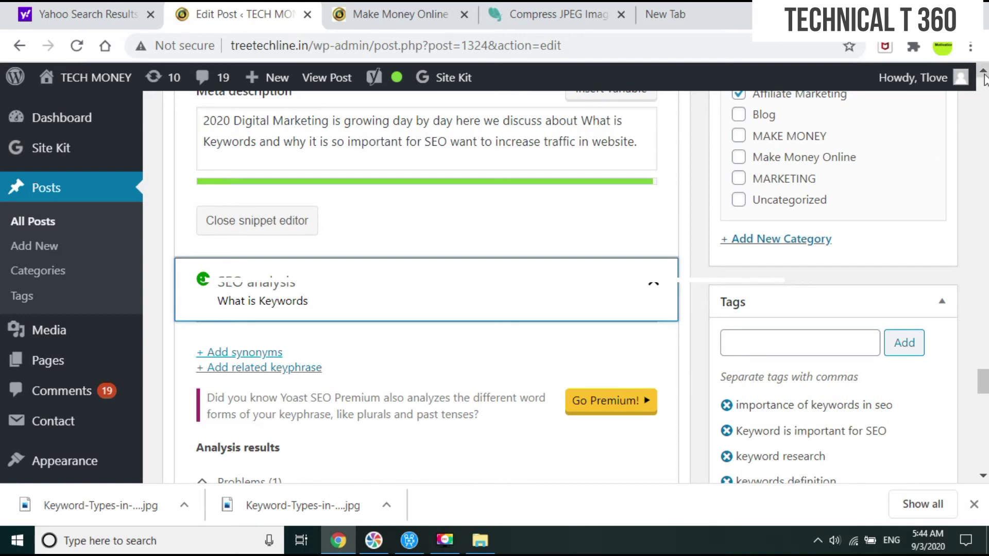
scroll(983, 77, "up", 3)
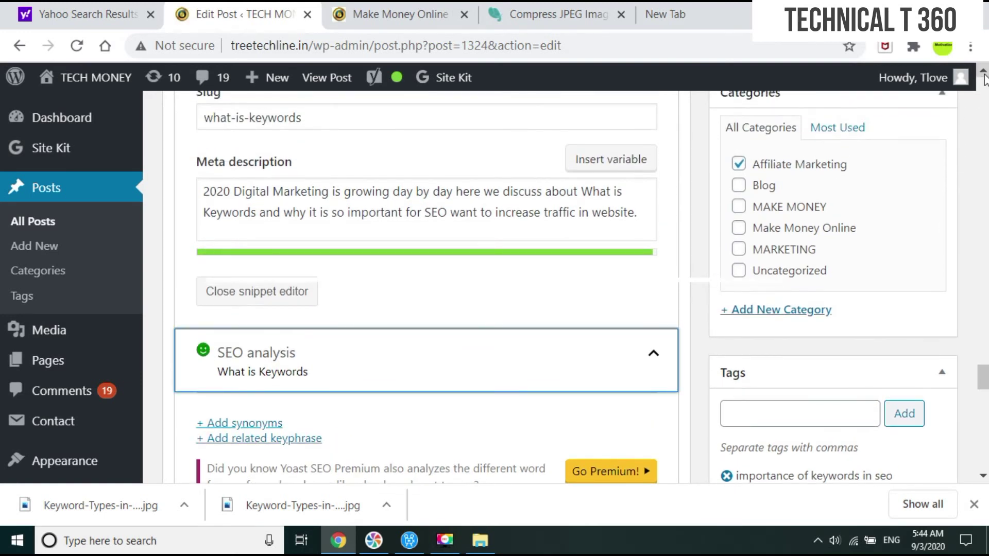
scroll(983, 77, "up", 3)
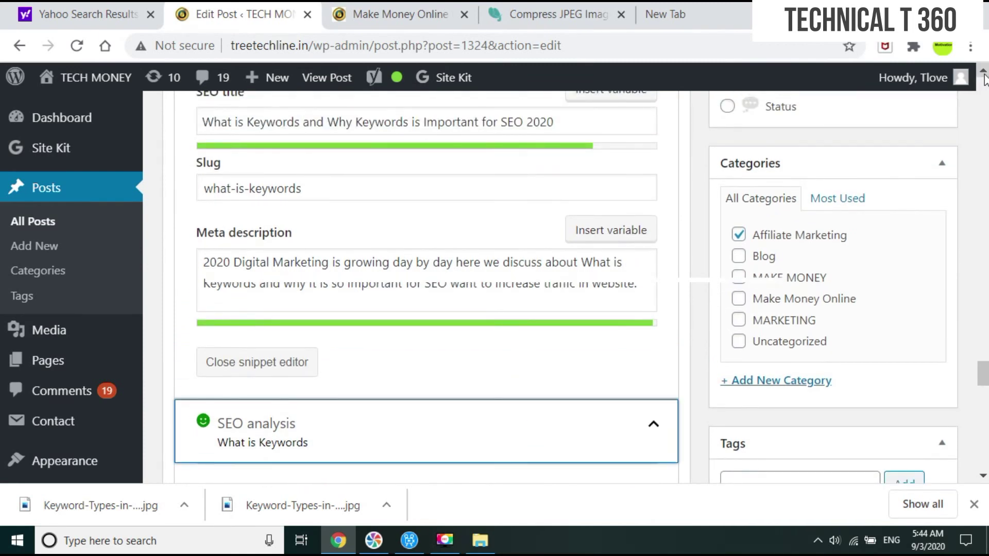
scroll(983, 77, "up", 10)
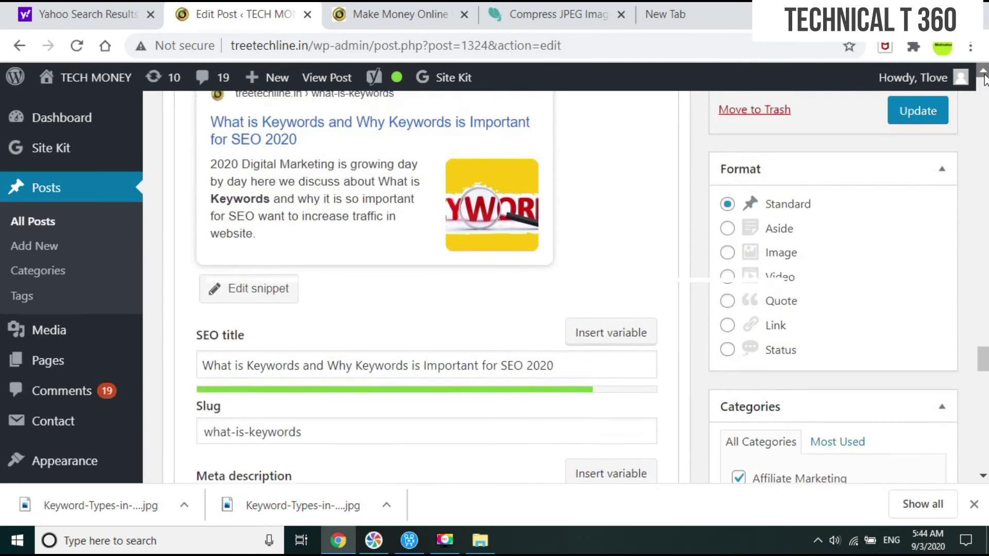
scroll(983, 77, "up", 13)
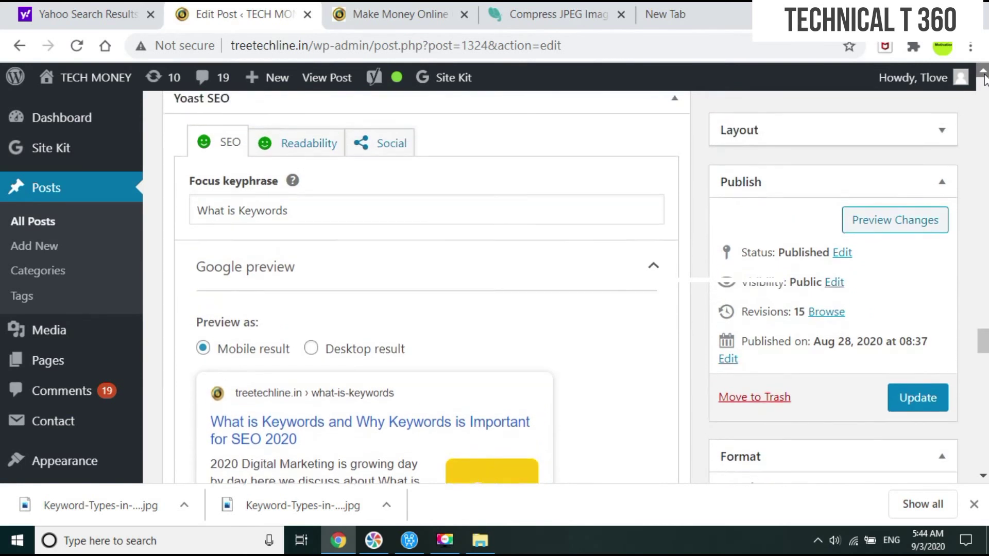
scroll(984, 77, "up", 4)
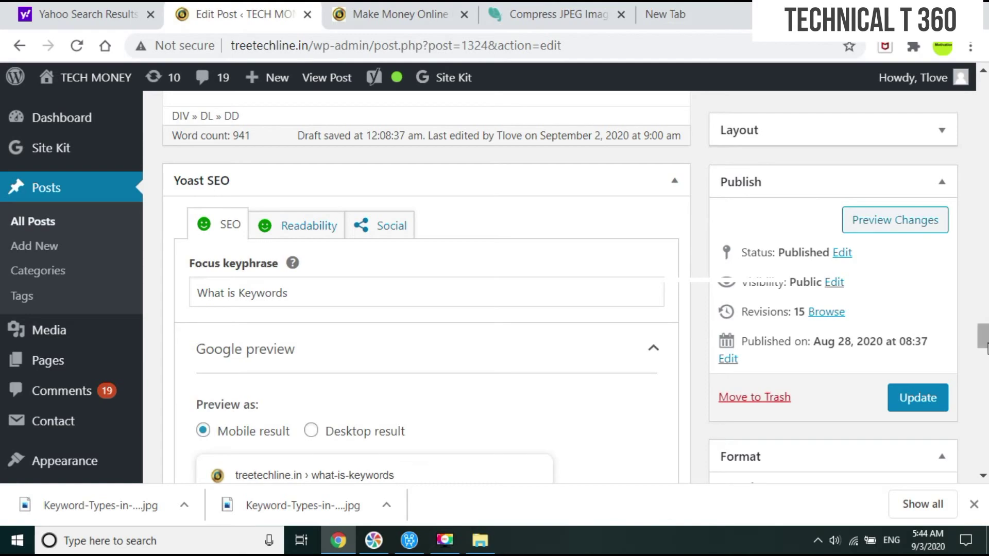
Create a new category named blogging for the post.
scroll(986, 344, "up", 1)
left_click_drag(986, 344, 960, 281)
scroll(961, 273, "up", 5)
scroll(953, 267, "down", 3)
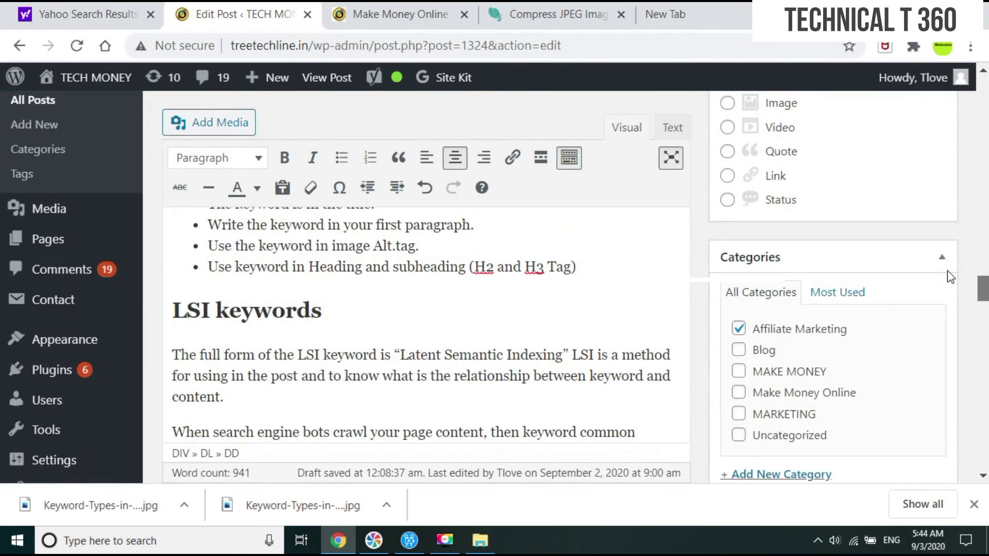
scroll(948, 266, "up", 4)
mouse_move(982, 275)
left_mouse_down()
mouse_move(982, 260)
mouse_move(982, 281)
left_mouse_up()
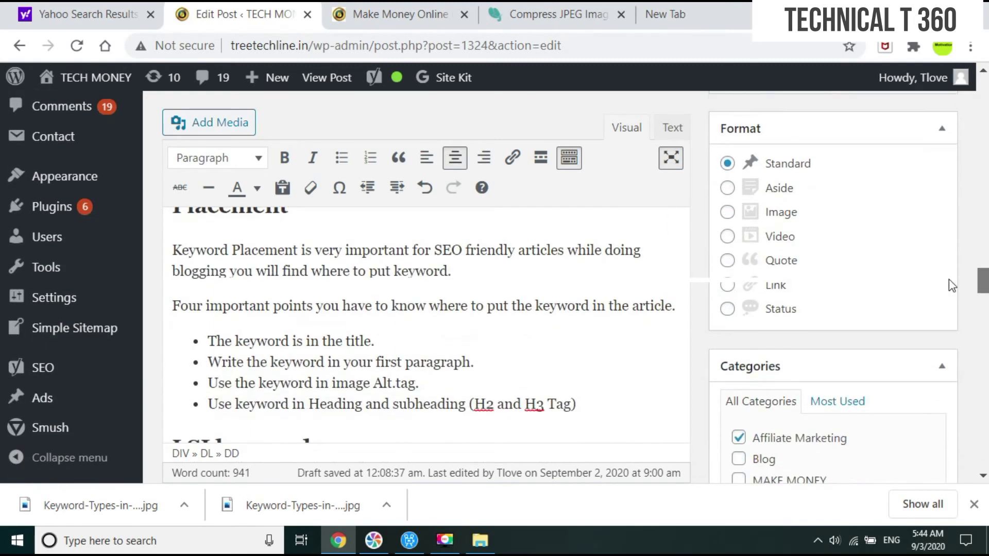
scroll(948, 285, "down", 3)
scroll(951, 285, "up", 6)
scroll(940, 276, "down", 10)
scroll(940, 299, "up", 10)
scroll(938, 291, "down", 2)
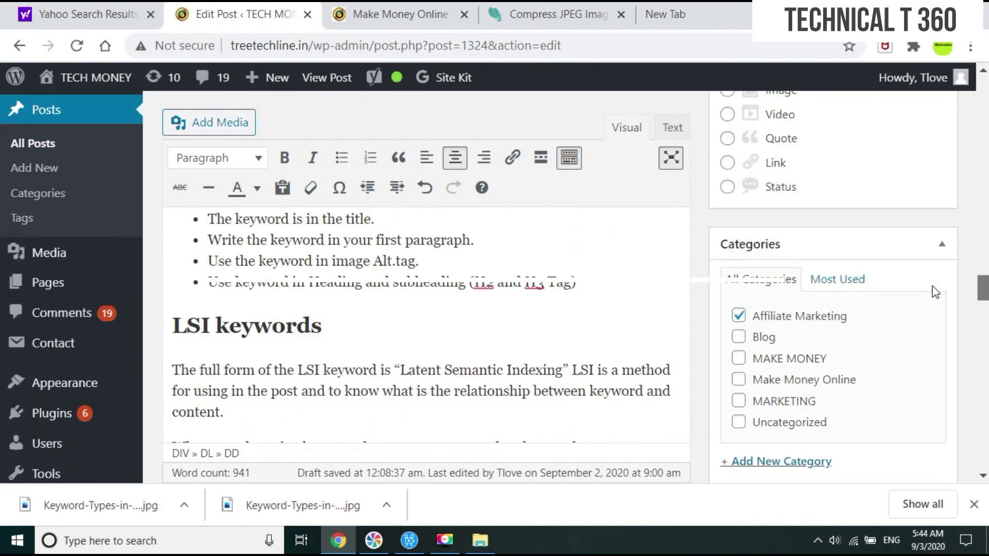
scroll(939, 290, "up", 3)
scroll(939, 288, "down", 1)
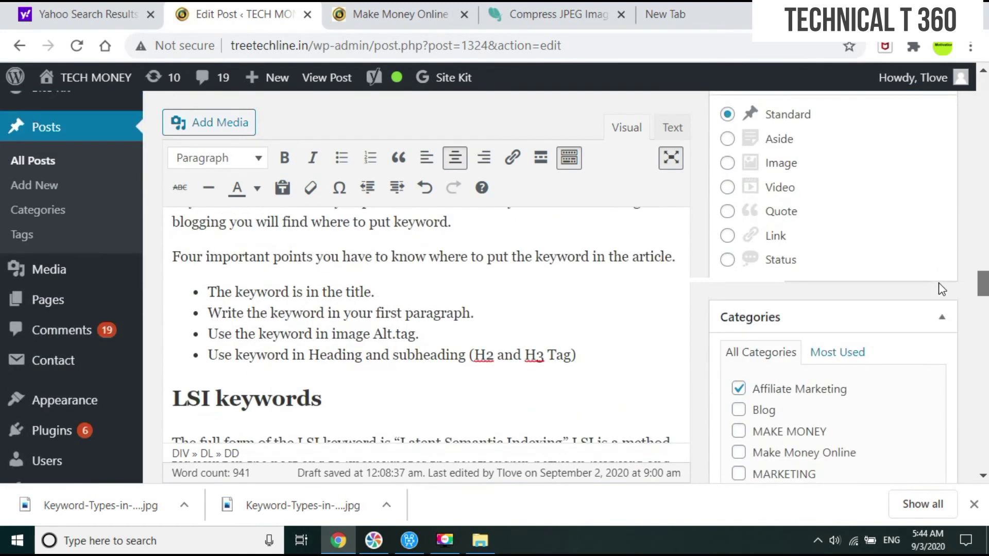
left_click(981, 479)
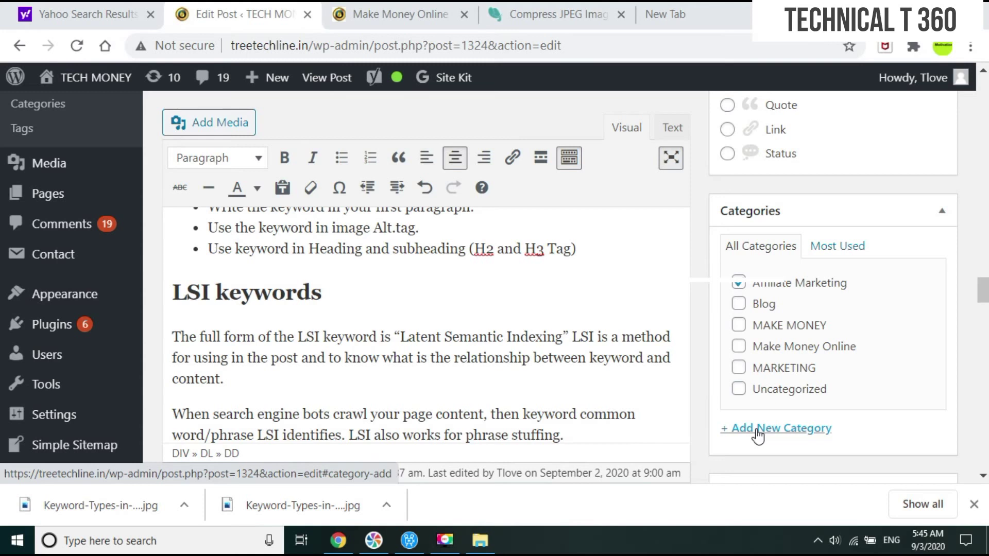
left_click(757, 435)
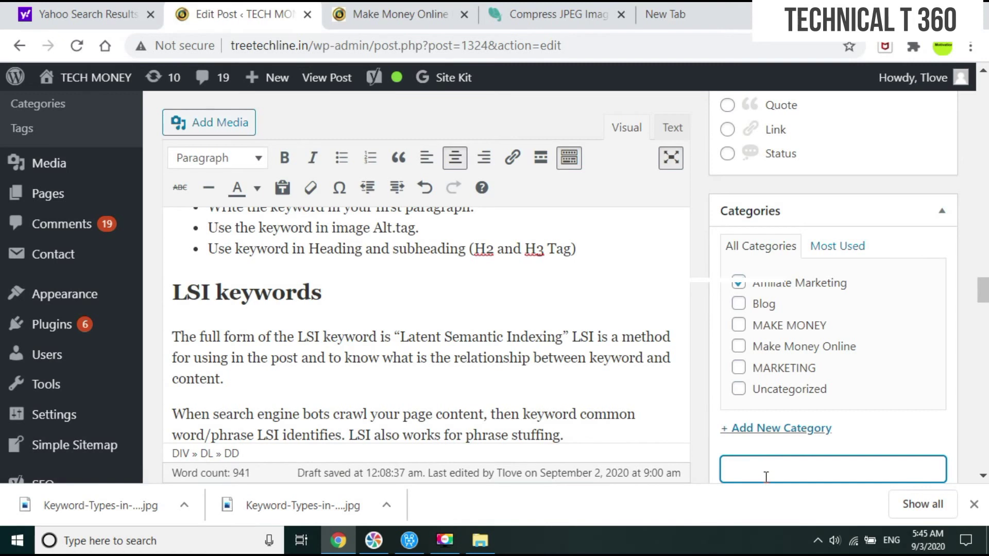
type("blogging")
key("Return")
scroll(889, 426, "down", 2)
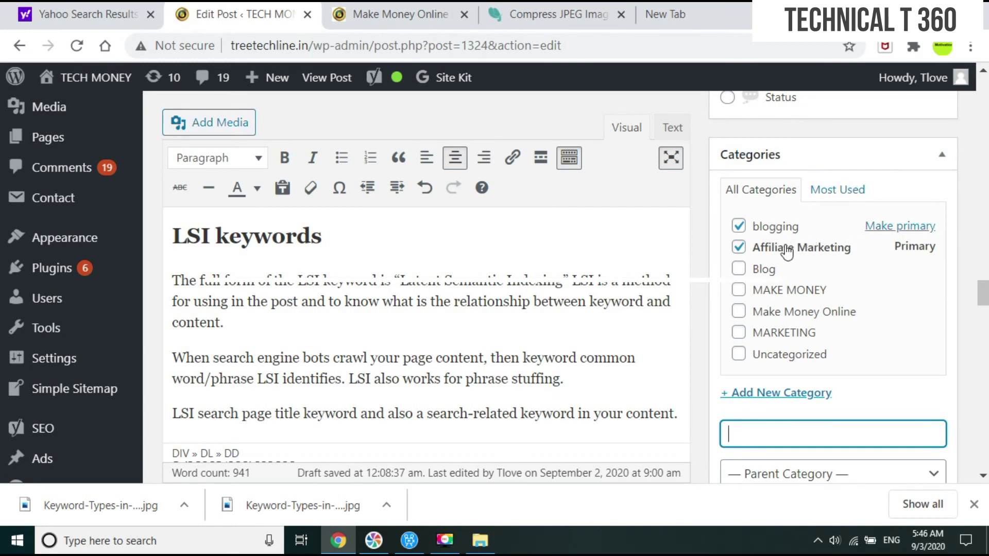
Toggle the blogging and Affiliate Marketing categories, leaving only Affiliate Marketing assigned to the post.
left_click(739, 248)
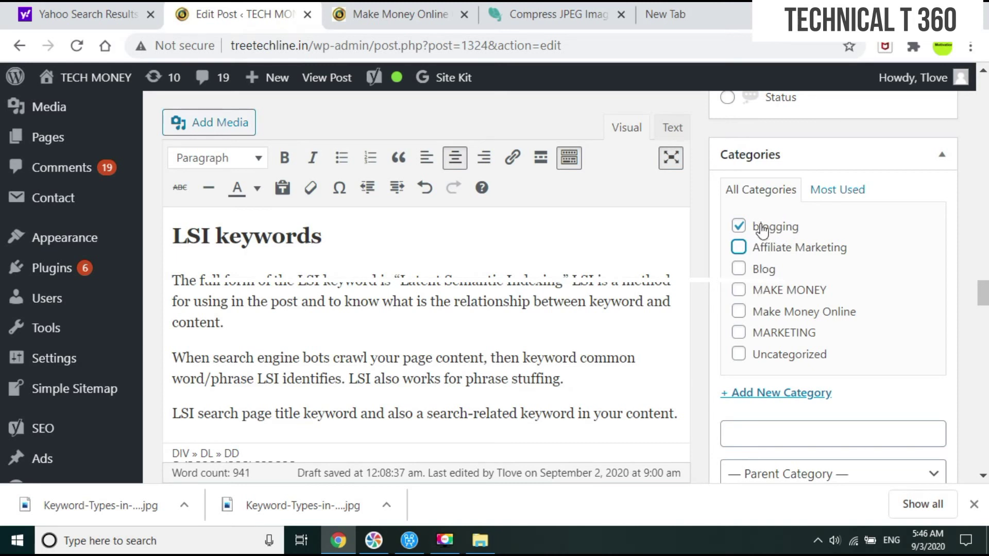
left_click(740, 231)
left_click(741, 232)
left_click(740, 247)
left_click(740, 228)
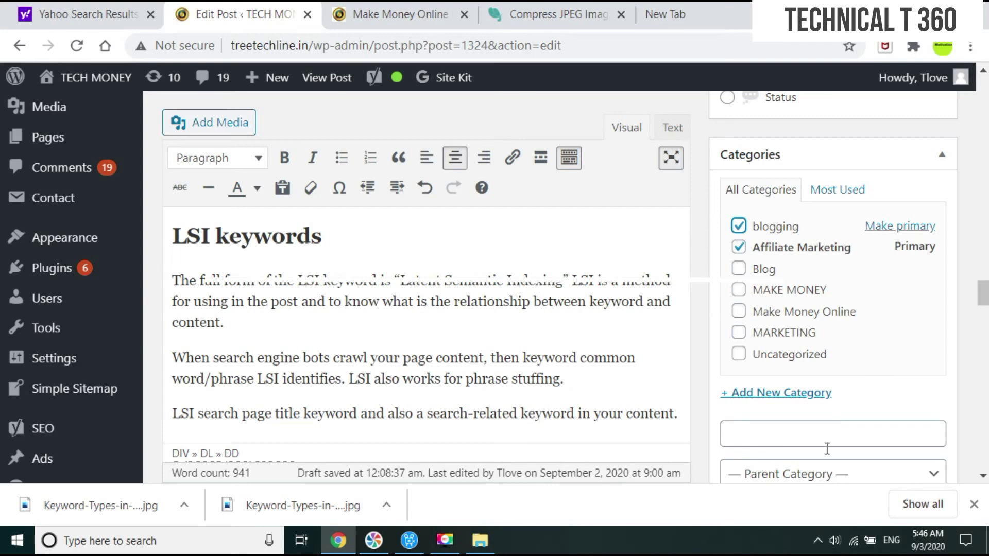
key("space")
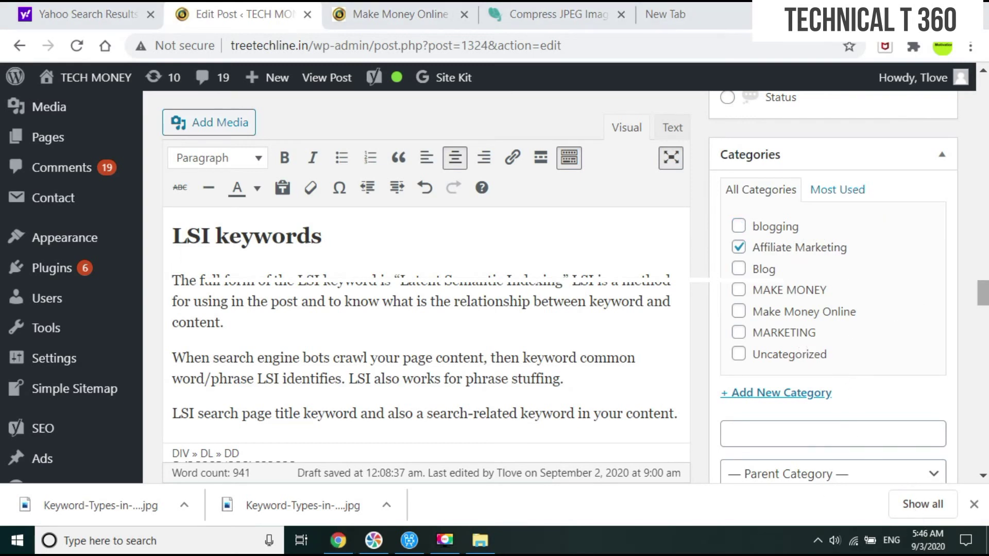
Add the tag "what is keyword" to the post and remove the misspelled tag "what is kaywords".
left_click_drag(986, 294, 970, 312)
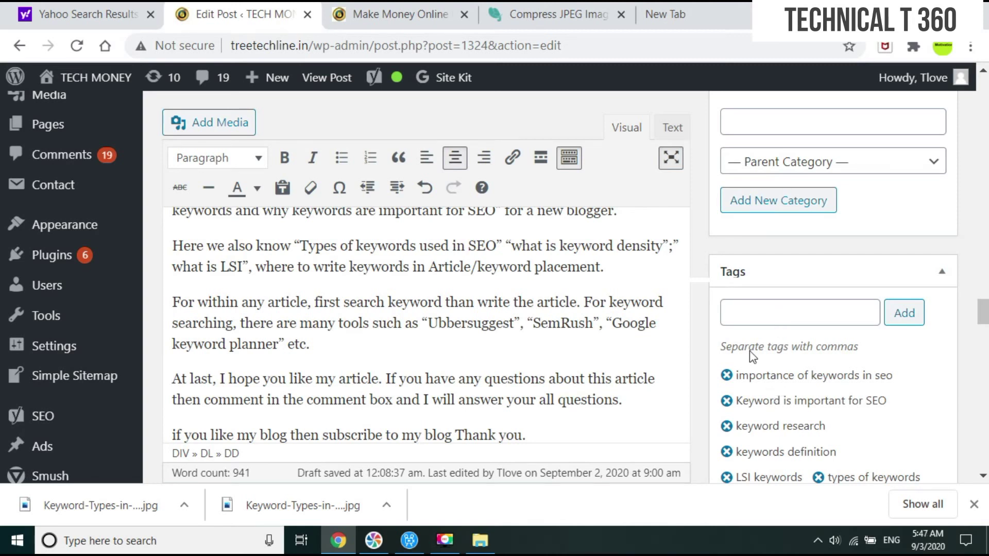
left_click(738, 309)
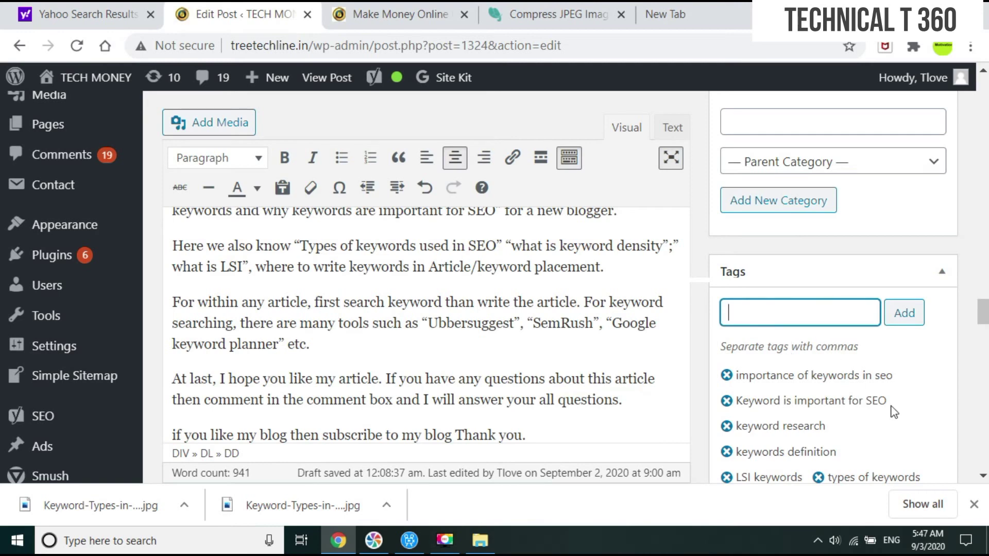
left_click(983, 477)
left_click(983, 476)
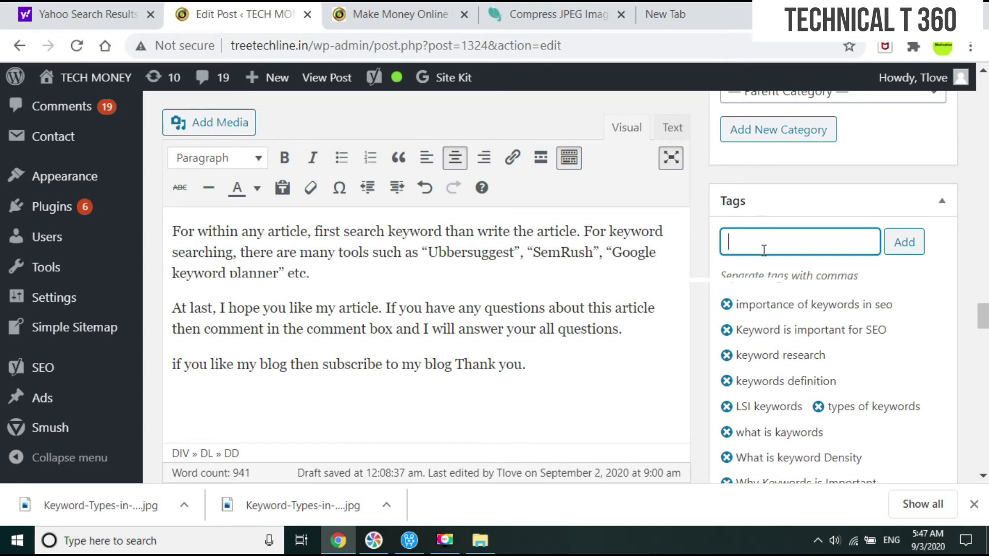
type("at is keywo")
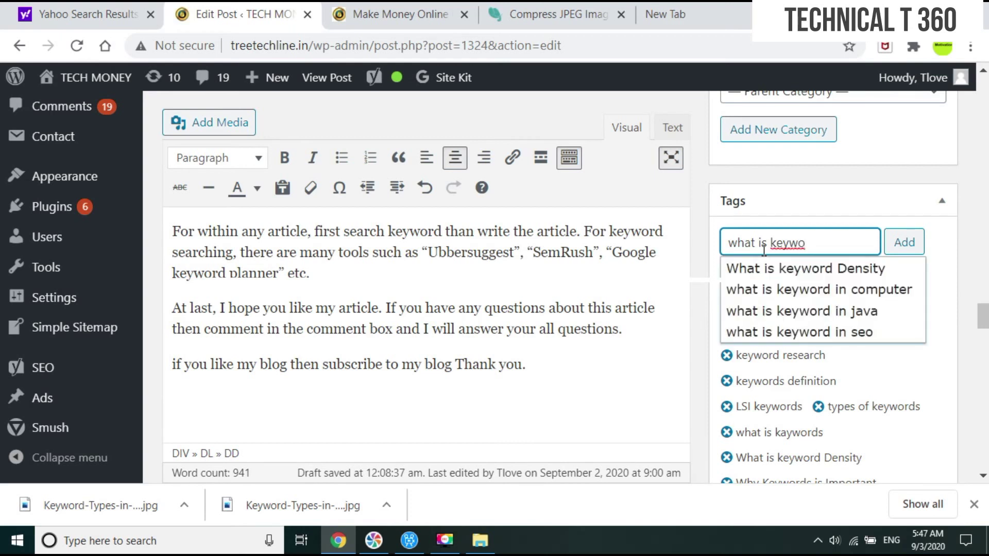
type("rd")
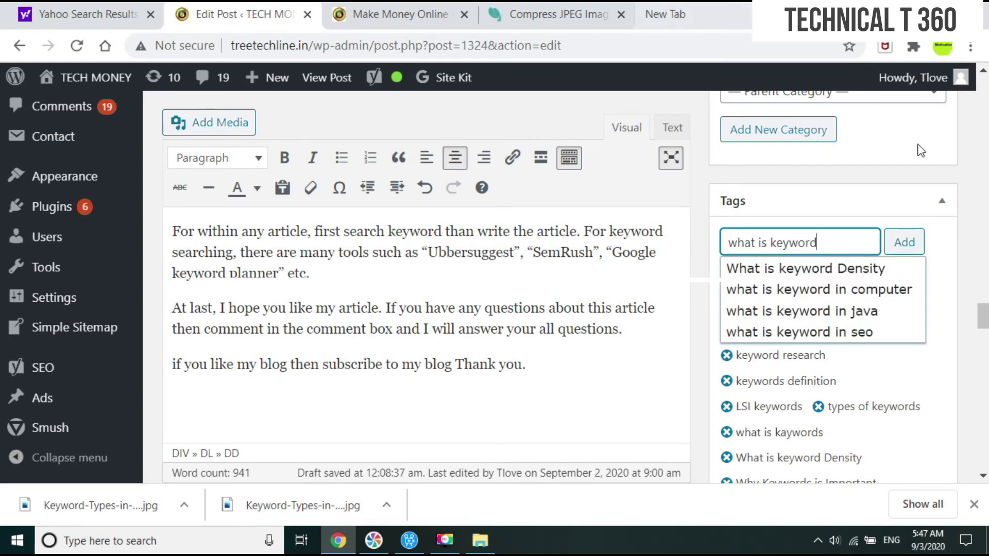
left_click(899, 243)
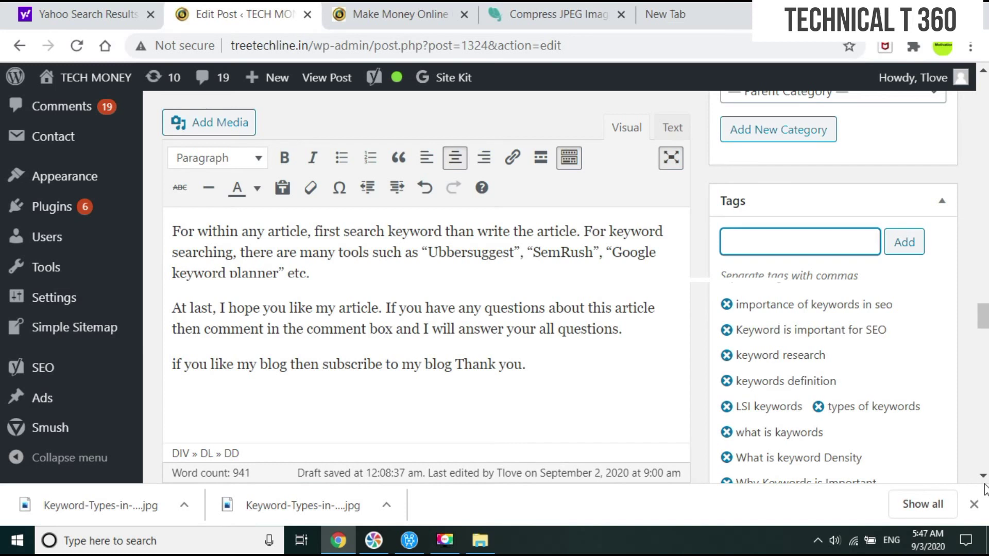
scroll(984, 484, "down", 1)
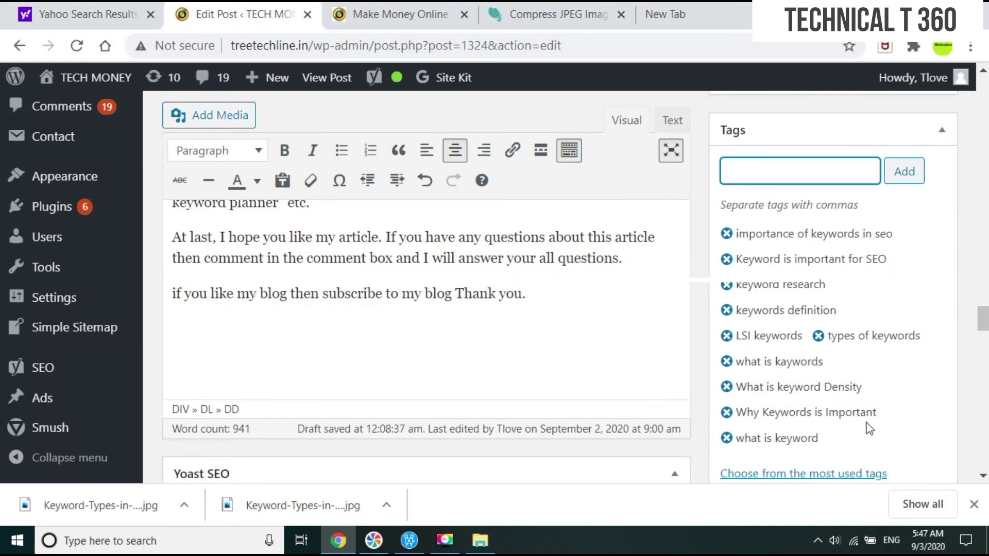
left_click(726, 361)
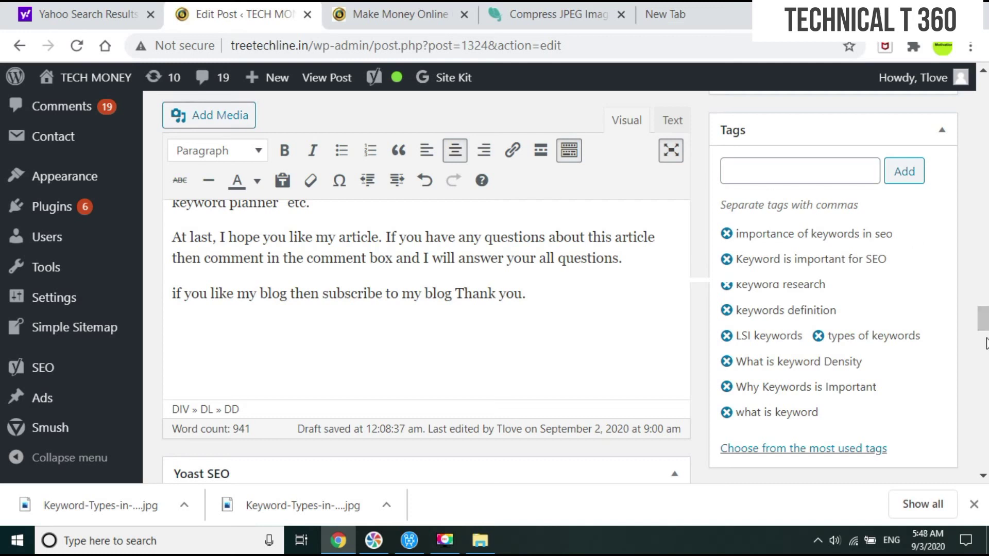
Look over the featured image settings and update the published post to save its changes.
left_click(983, 476)
scroll(575, 286, "down", 5)
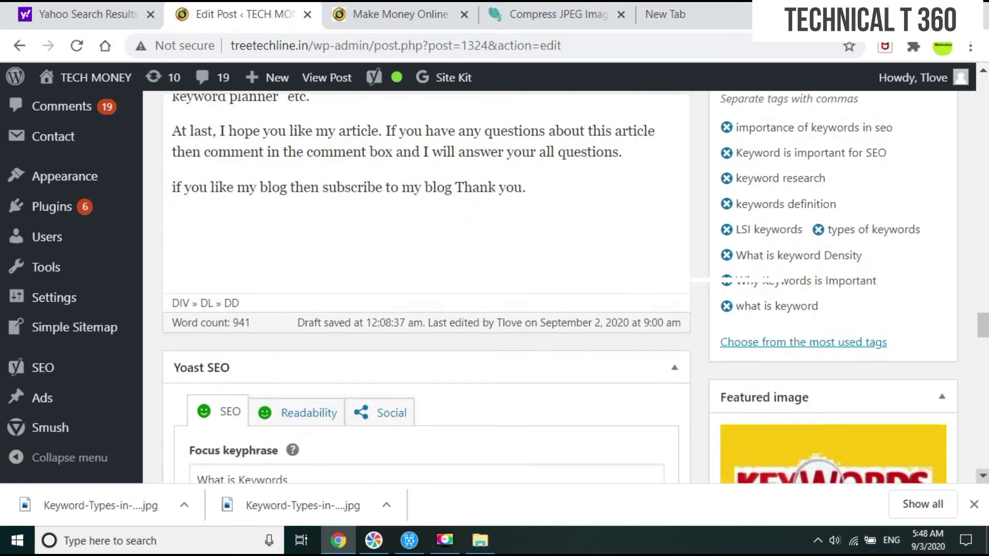
left_click(982, 475)
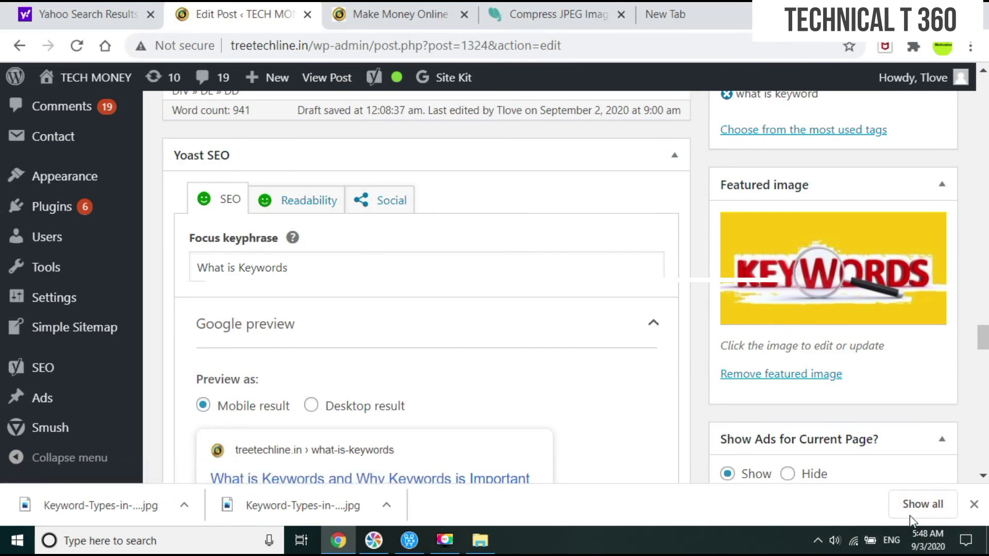
scroll(916, 518, "down", 3)
left_click_drag(982, 356, 973, 255)
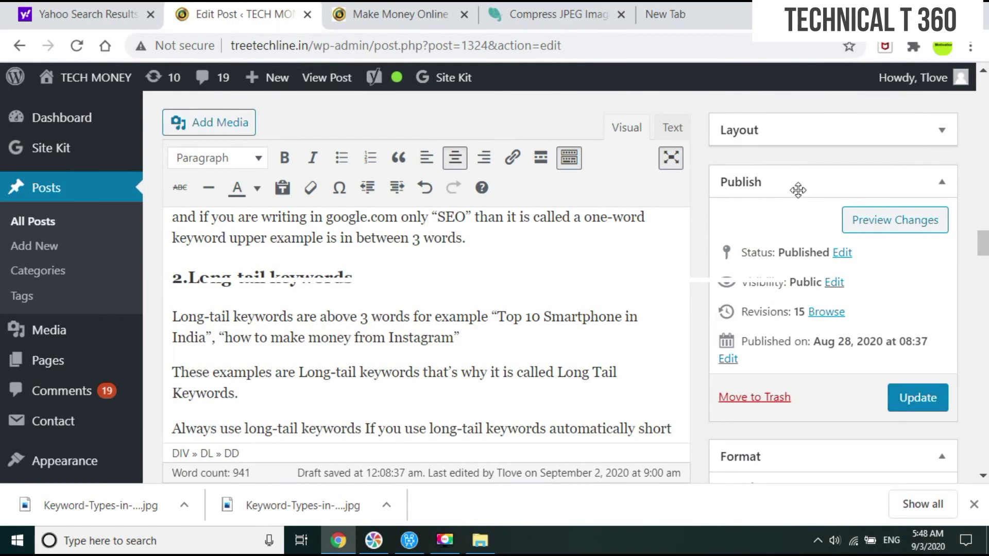
left_click(905, 401)
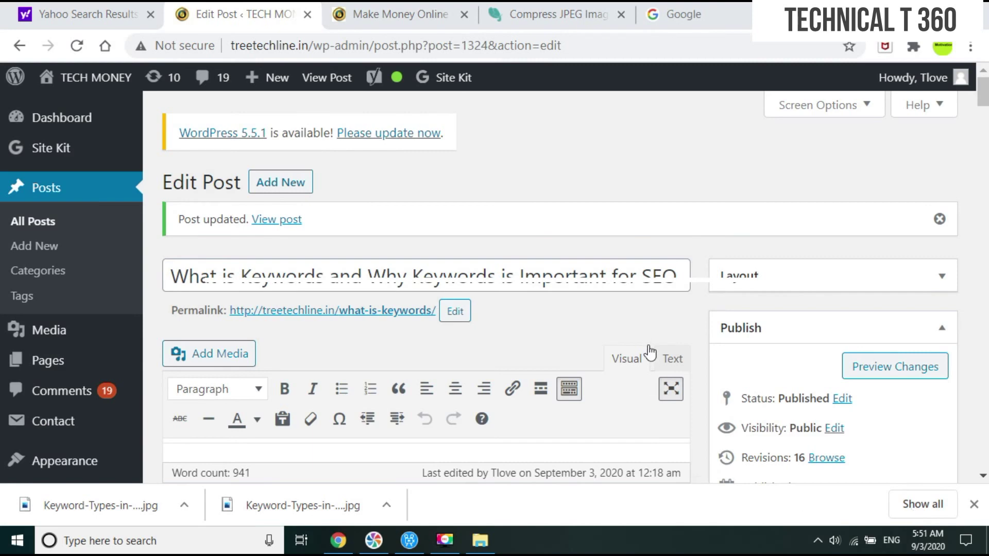
scroll(482, 389, "down", 4)
scroll(405, 324, "down", 4)
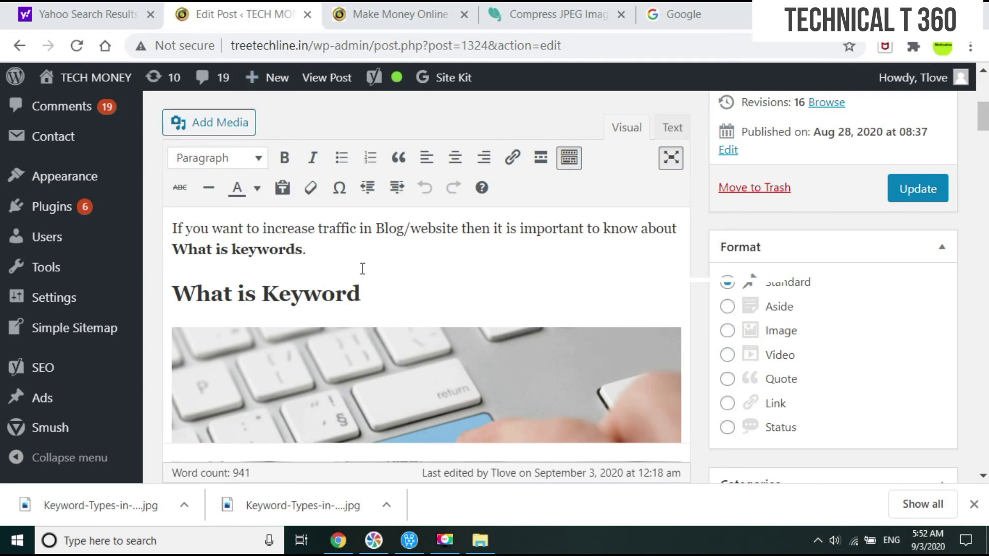
Search Google for smallseotools.com and open the Plagiarism Checker on the SmallSEOTools site.
left_click(681, 14)
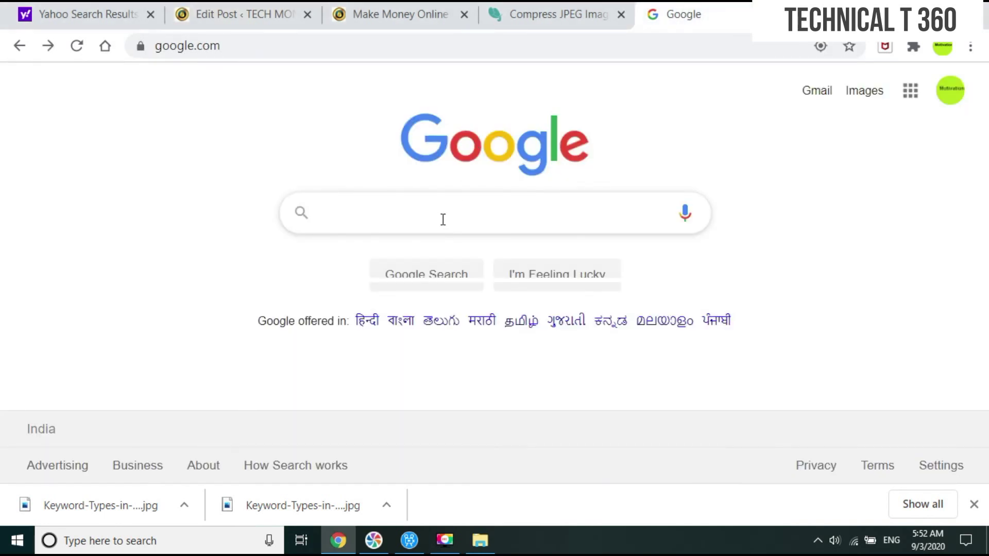
type("smallseo")
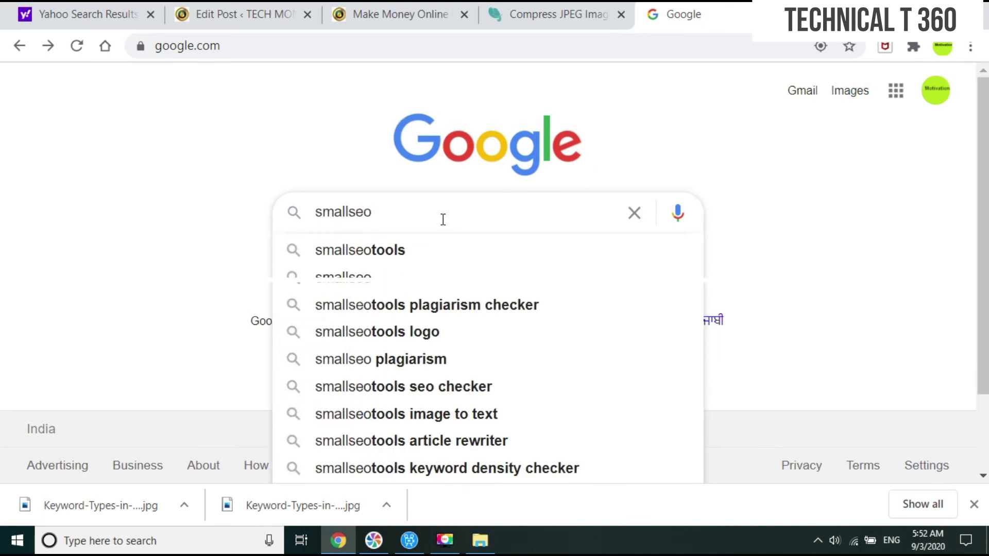
type("tools.com")
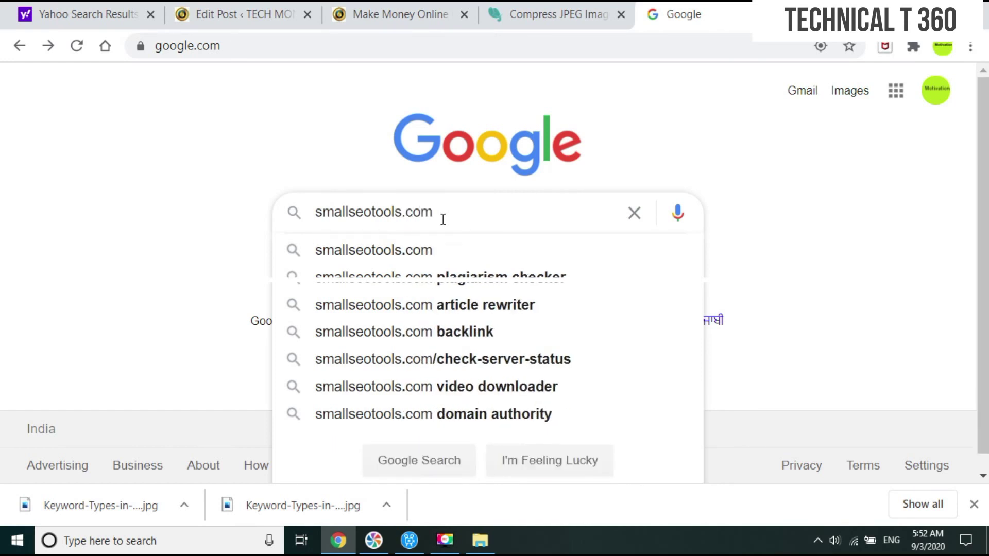
key("Return")
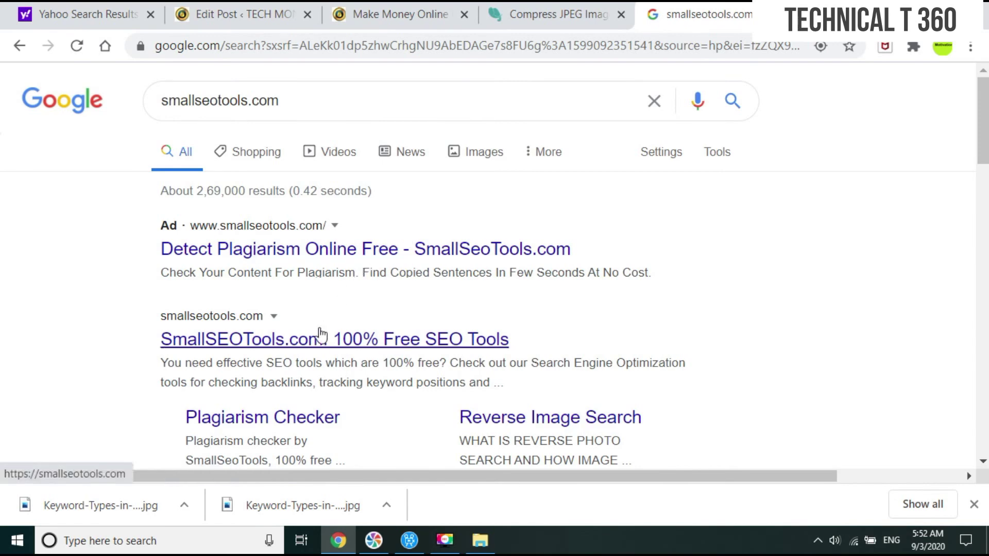
left_click(289, 348)
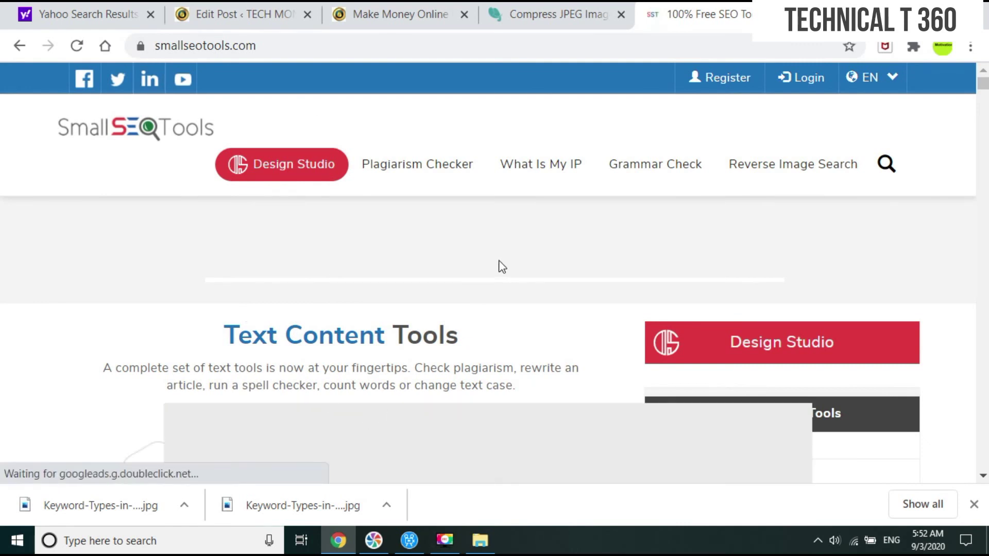
scroll(471, 257, "down", 5)
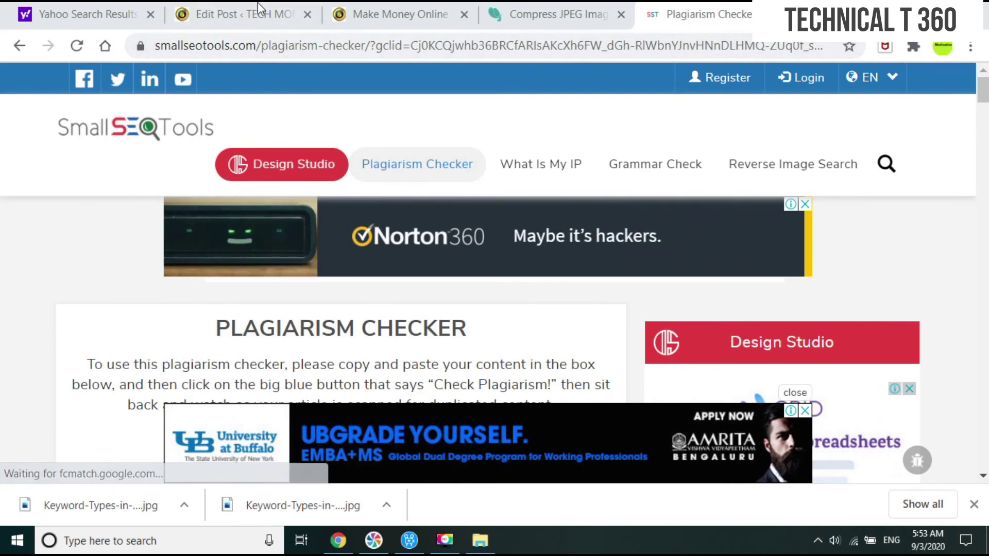
In the WordPress post, copy the text from "Today digital marketing" through the paragraph ending "it is called a keyword".
left_click(288, 23)
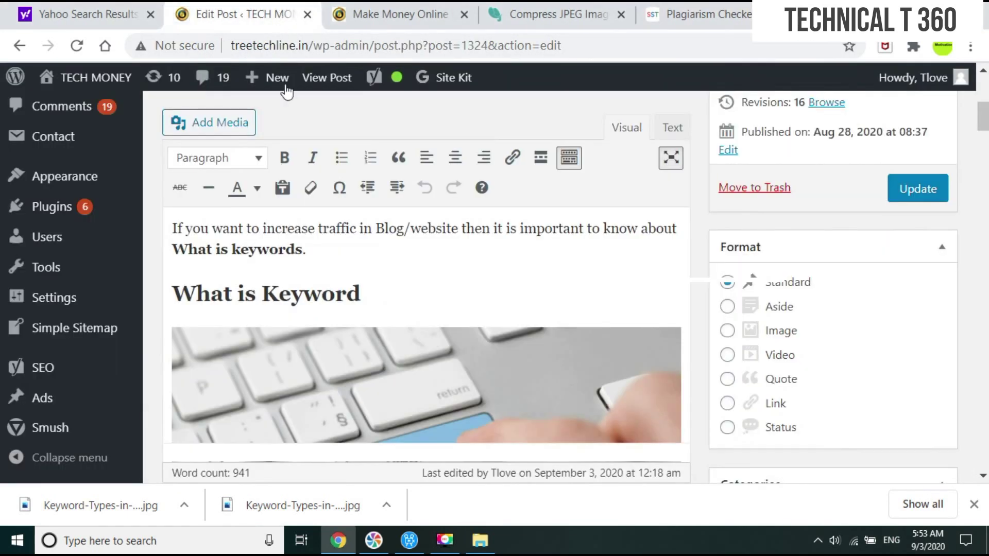
scroll(361, 278, "up", 10)
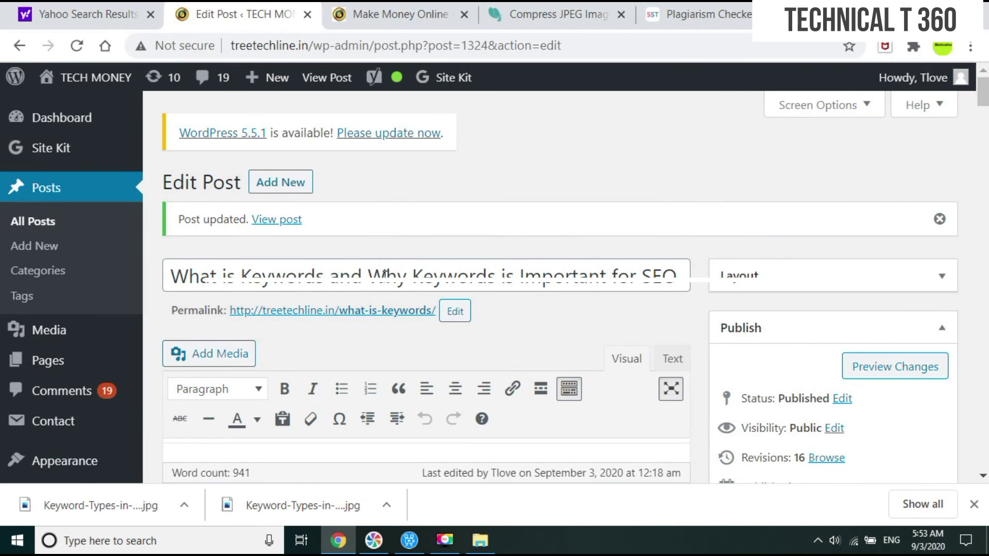
scroll(385, 274, "down", 4)
scroll(358, 270, "up", 4)
scroll(358, 270, "down", 4)
left_click_drag(985, 127, 985, 146)
scroll(962, 186, "up", 10)
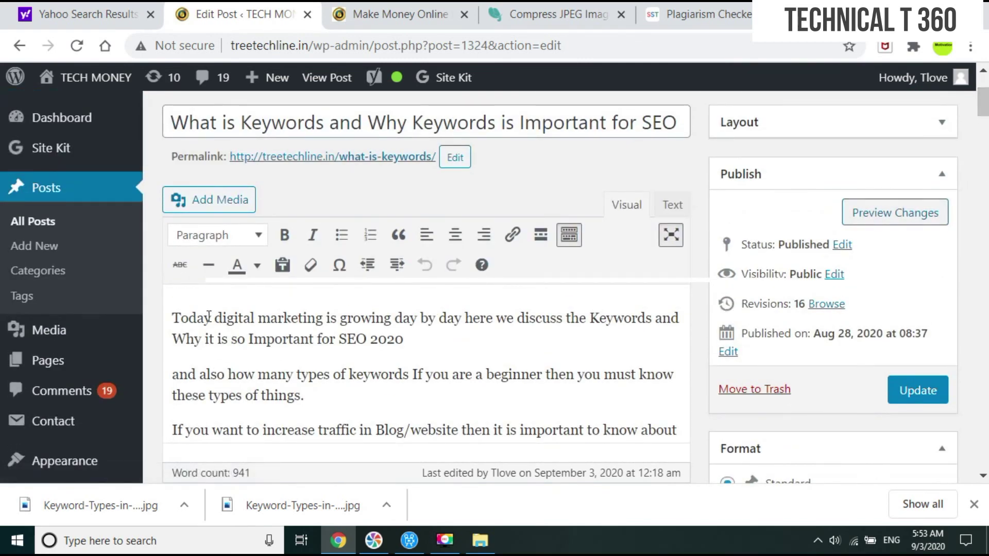
left_click_drag(177, 316, 516, 427)
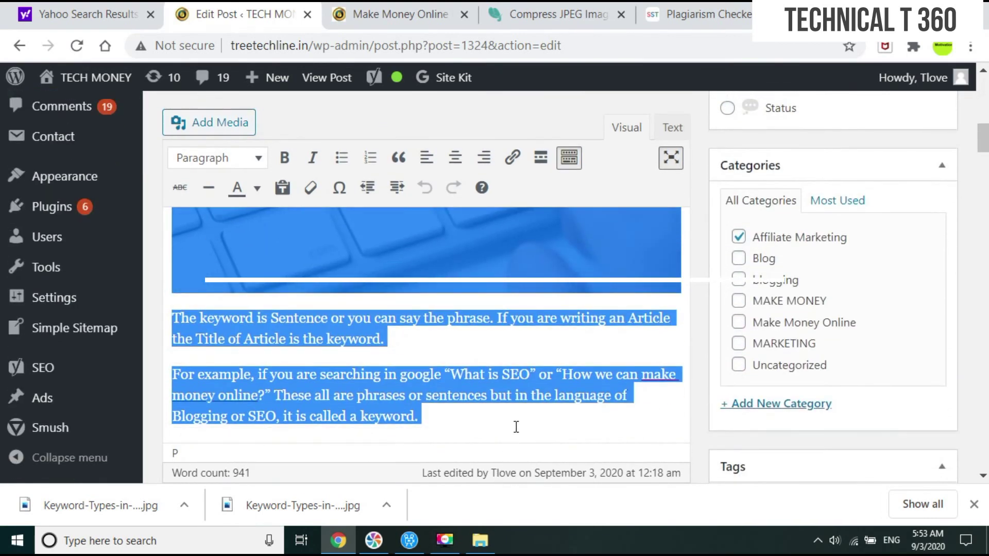
right_click(518, 389)
left_click(553, 176)
Go to the Plagiarism Checker's text box, dismiss the two ads around it, and return to the post editor.
left_click(700, 15)
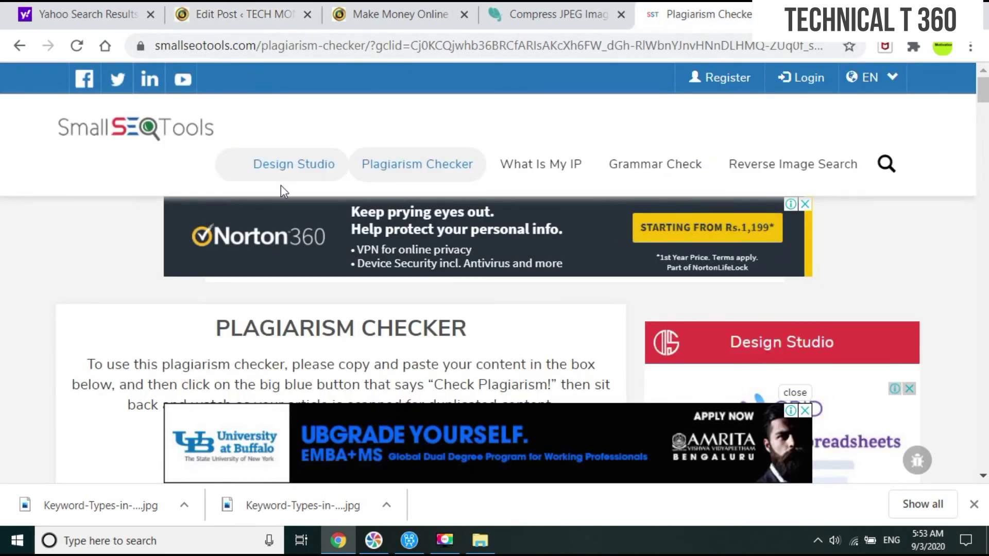
scroll(239, 313, "down", 7)
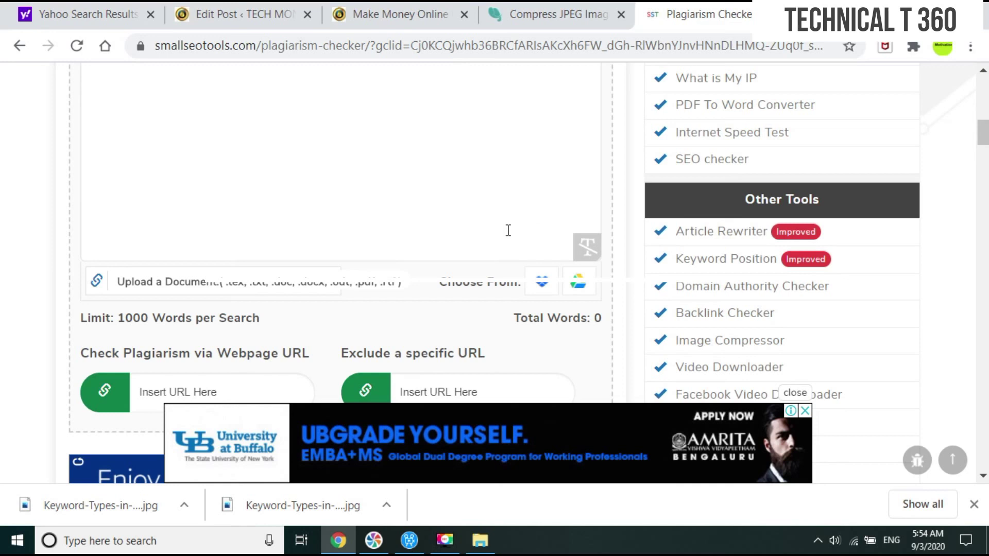
left_click(804, 411)
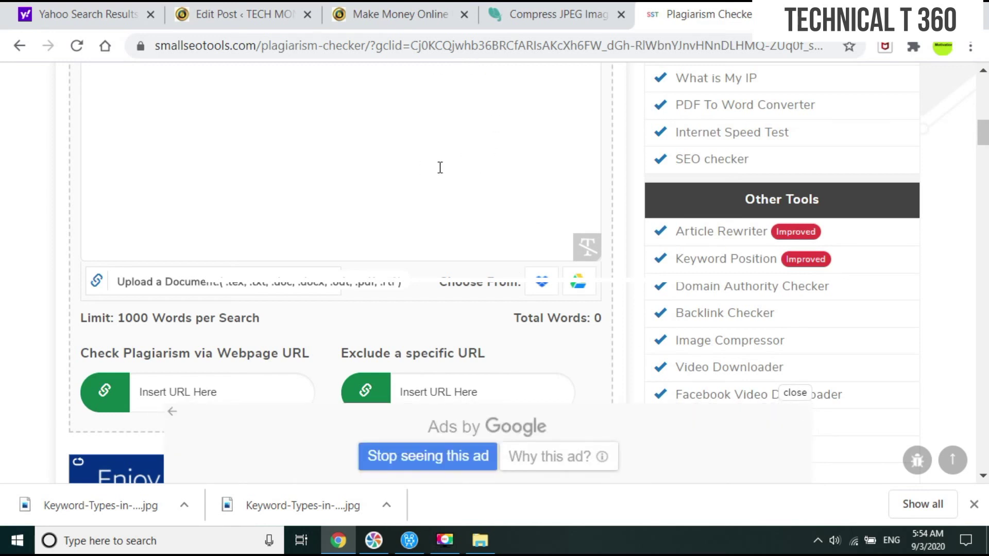
scroll(543, 149, "up", 6)
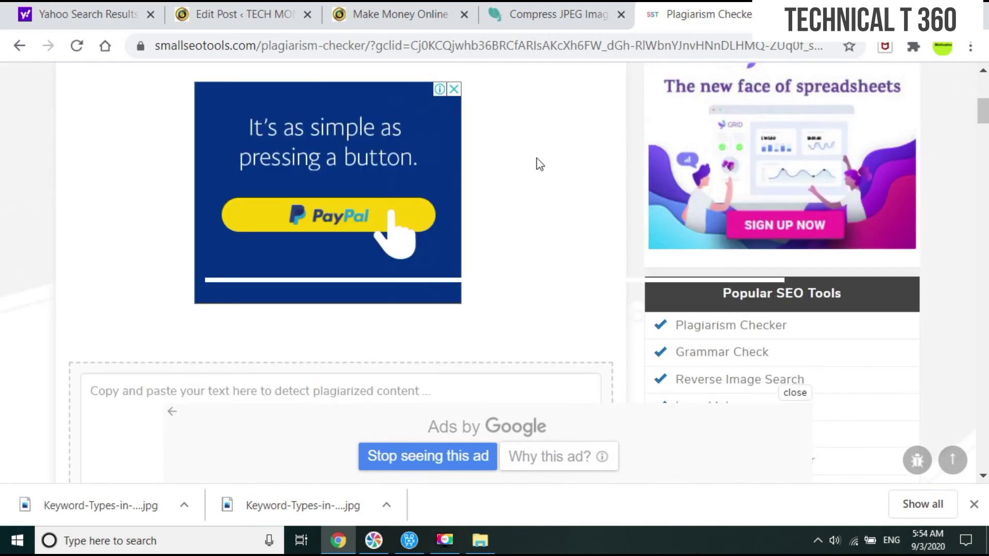
left_click(454, 95)
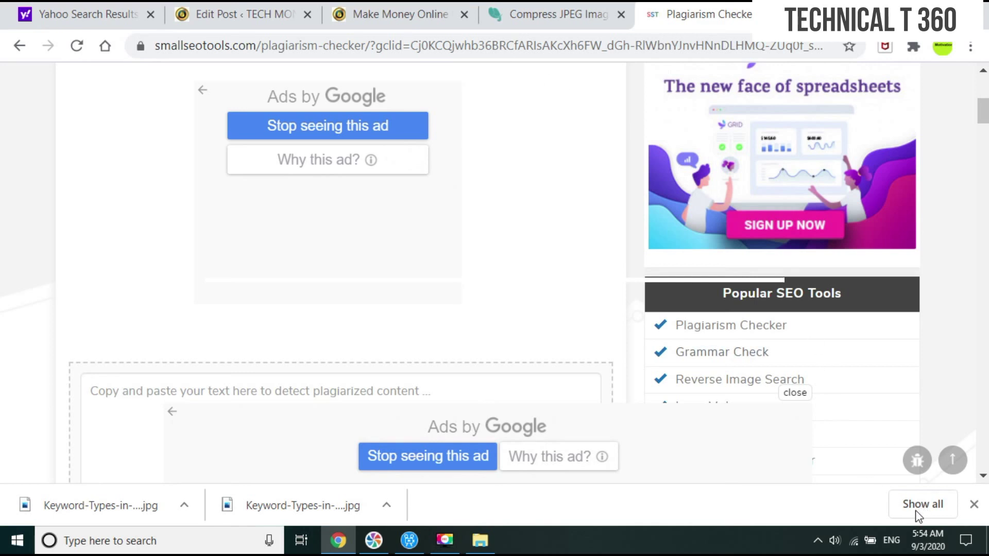
key("ctrl+2")
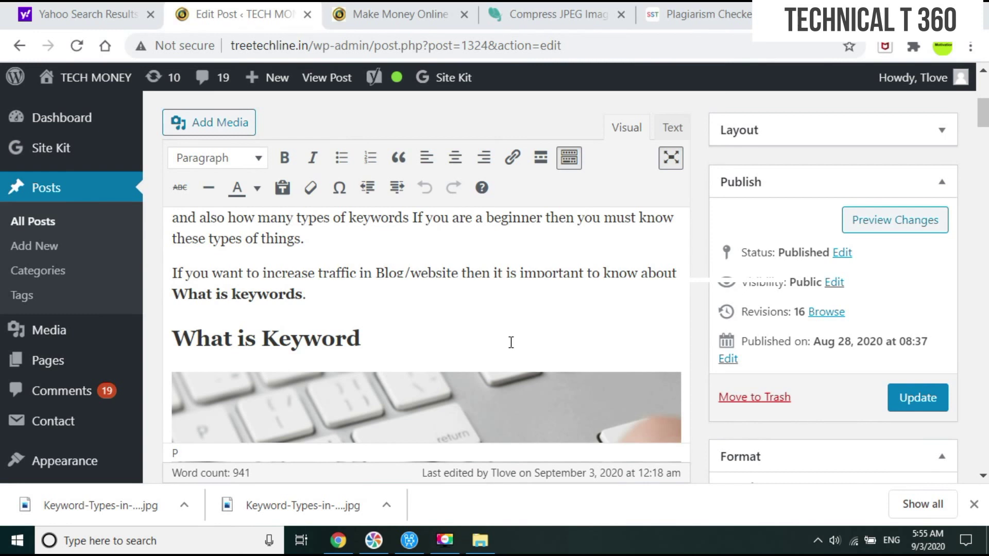